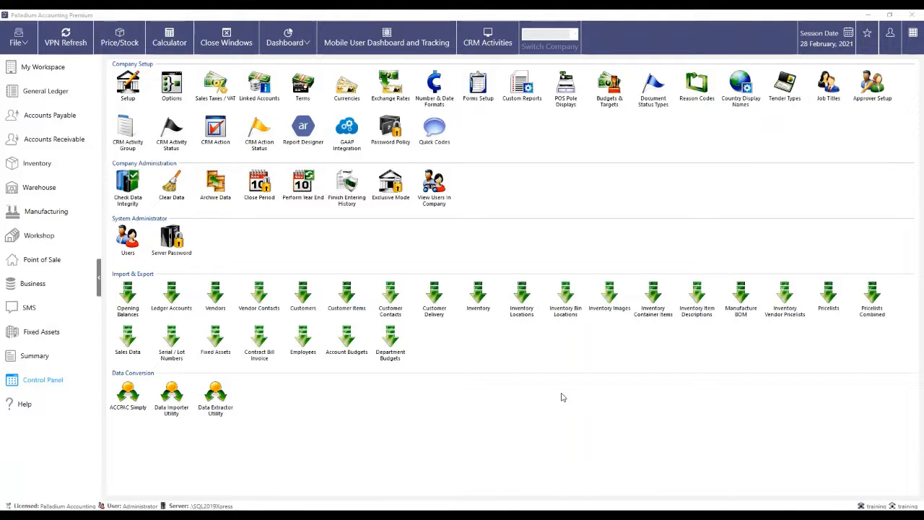
- Bring the Palladium Accounting Premium window into focus
click(537, 511)
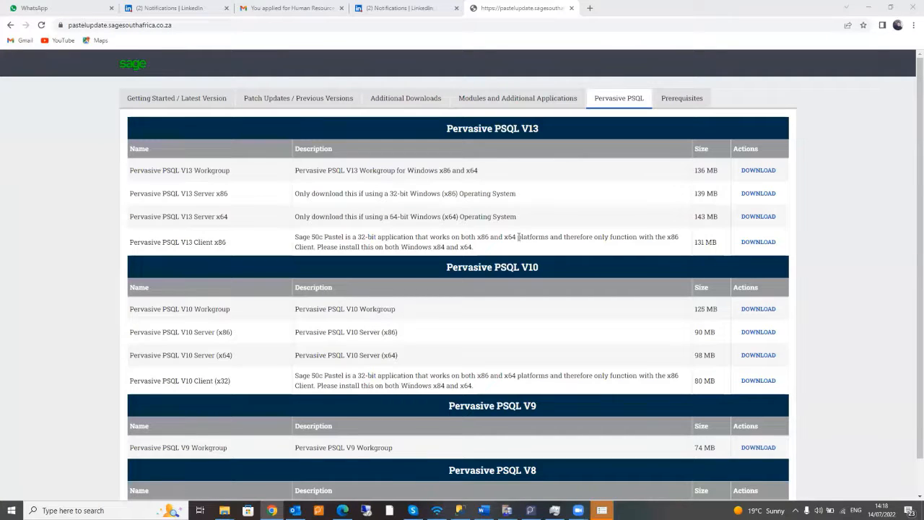
- Copy the Sage update site's web address from the Chrome address bar
click(99, 26)
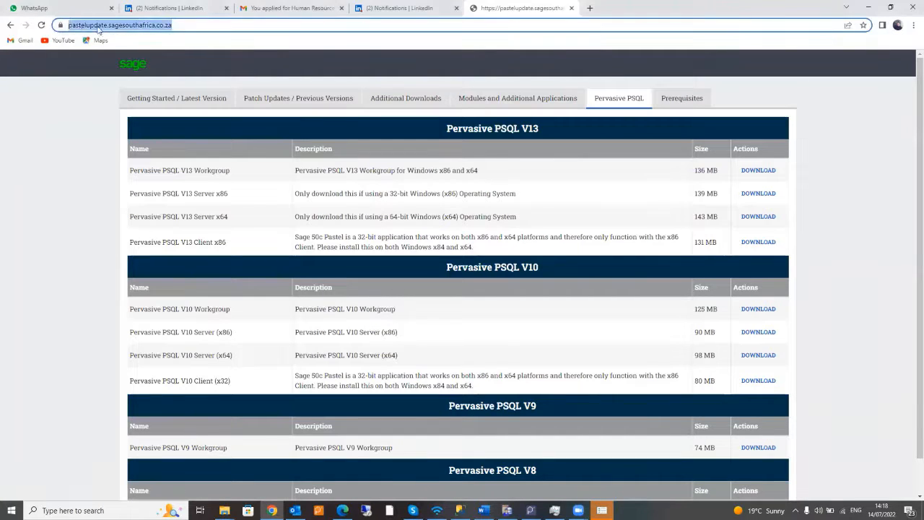
right_click(99, 29)
click(134, 96)
click(788, 222)
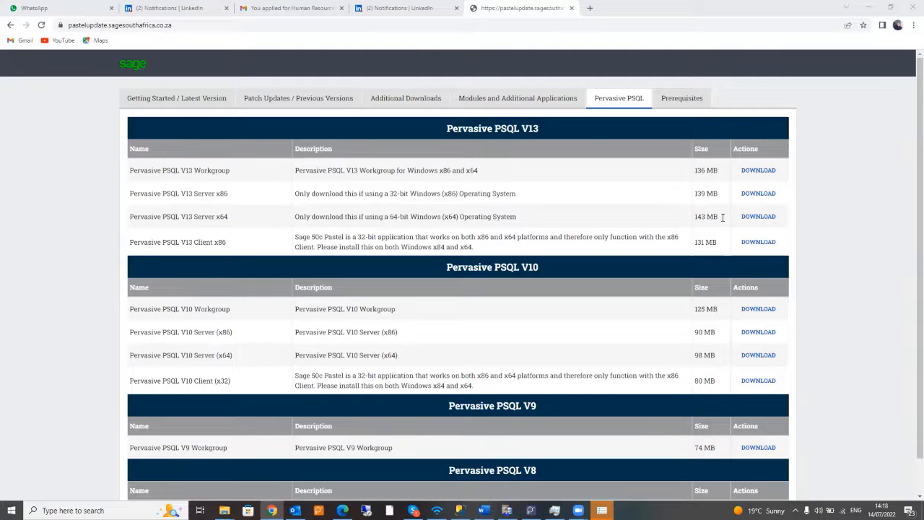
- Close the WhatsApp and first LinkedIn tabs and bring up Pervasive PSQL Control Center
click(109, 25)
click(111, 8)
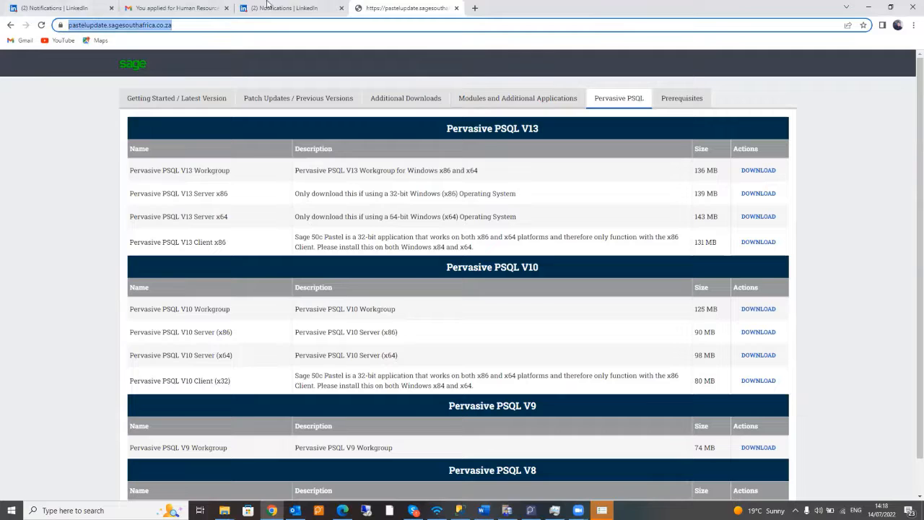
click(110, 8)
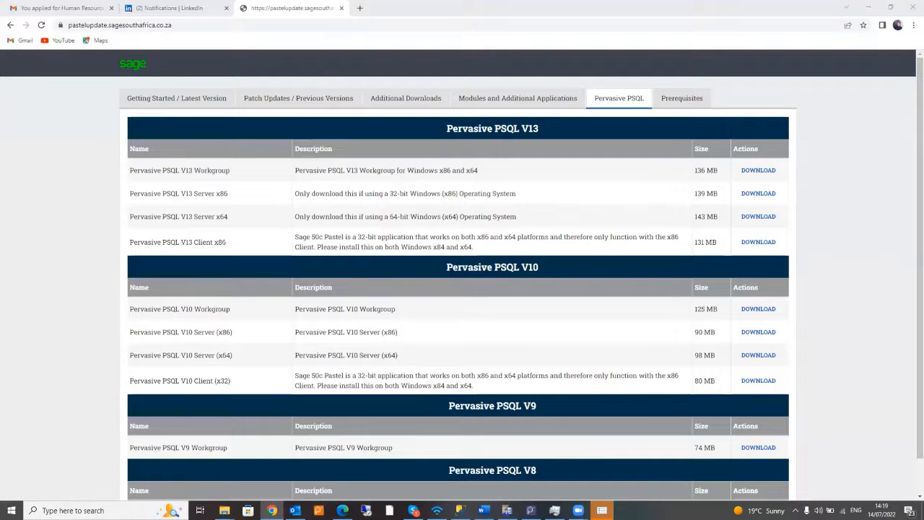
click(506, 511)
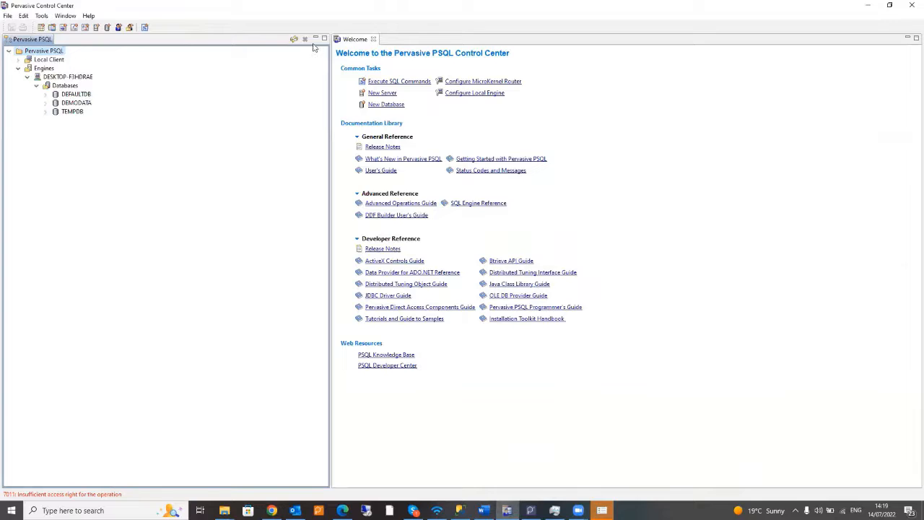
- Close the Pervasive PSQL Control Center window
click(910, 5)
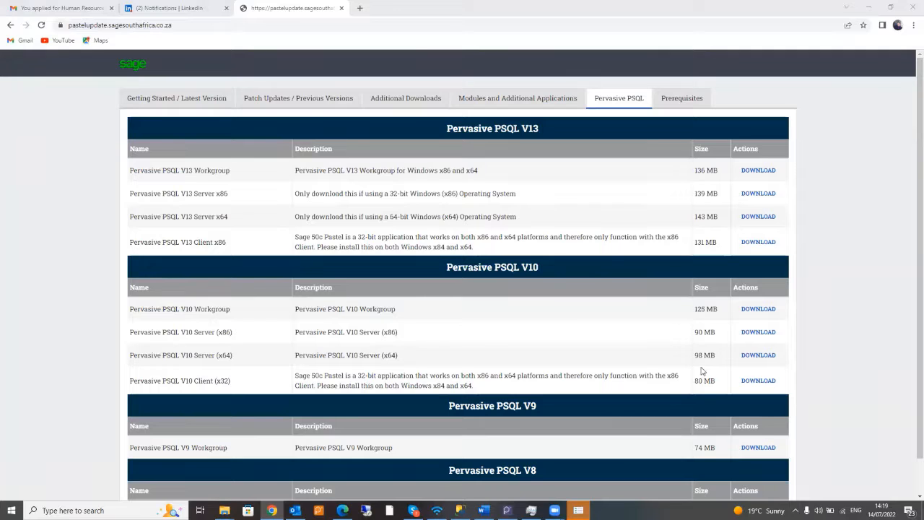
- Search Windows for 'pcc' and launch Control Center & Documentation
click(73, 511)
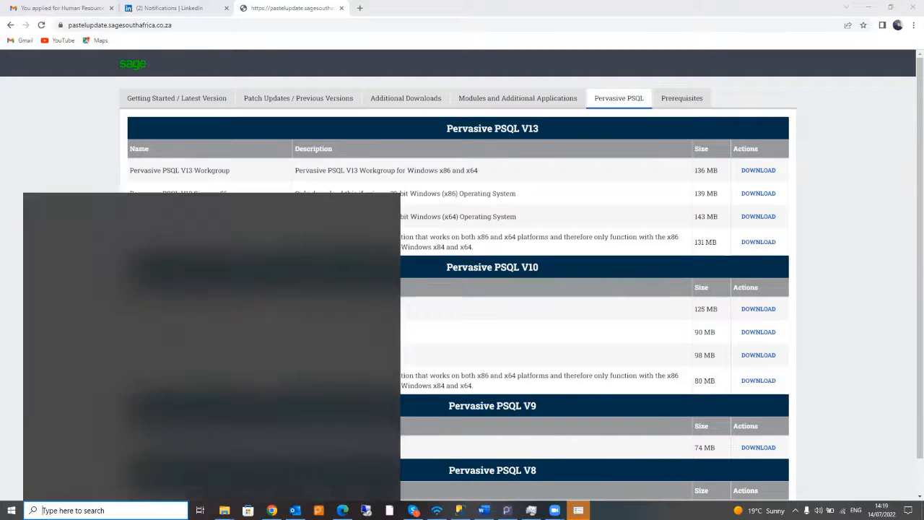
text(p)
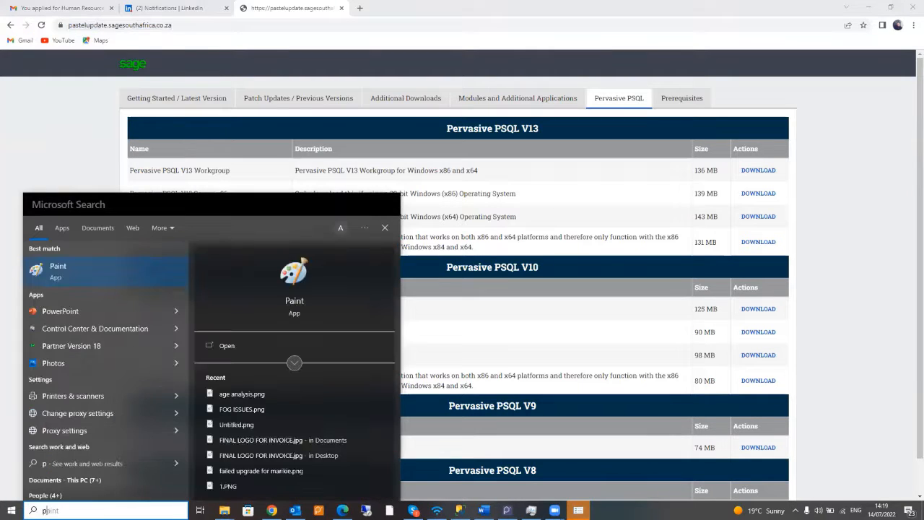
text(p)
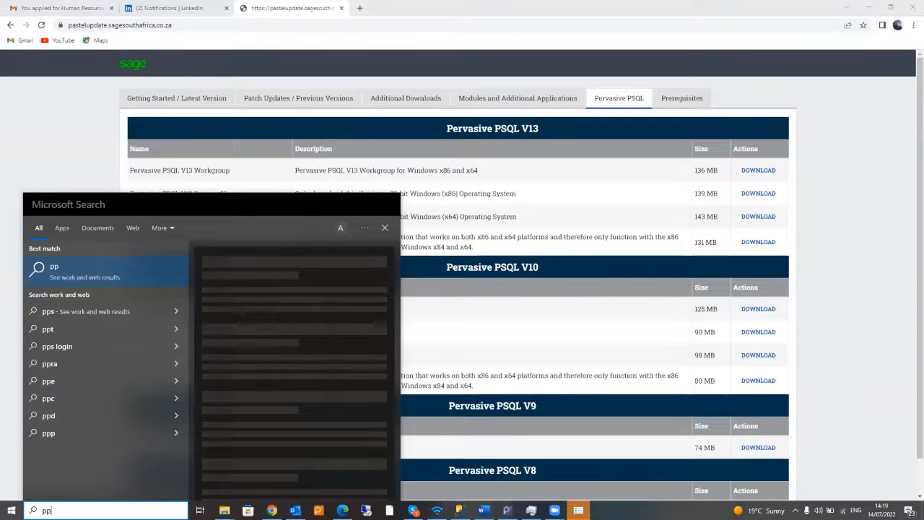
key(BackSpace)
text(cc)
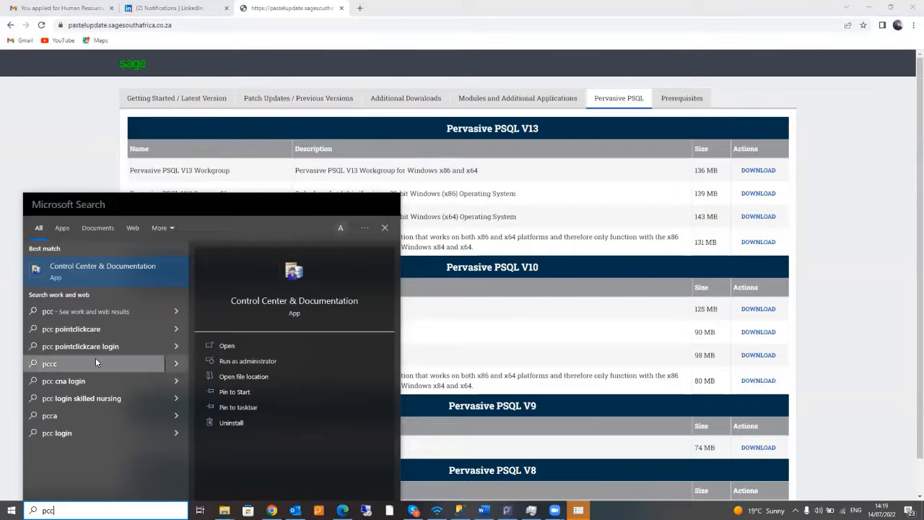
click(86, 266)
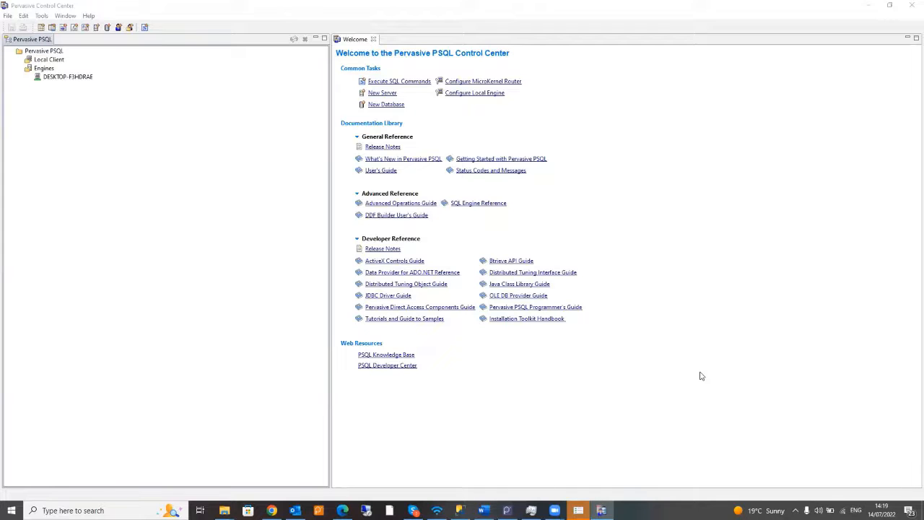
- Open the ODBC Administrator from Tools and view the System DSN list (ambrosys, Convertion test, demodata)
click(42, 17)
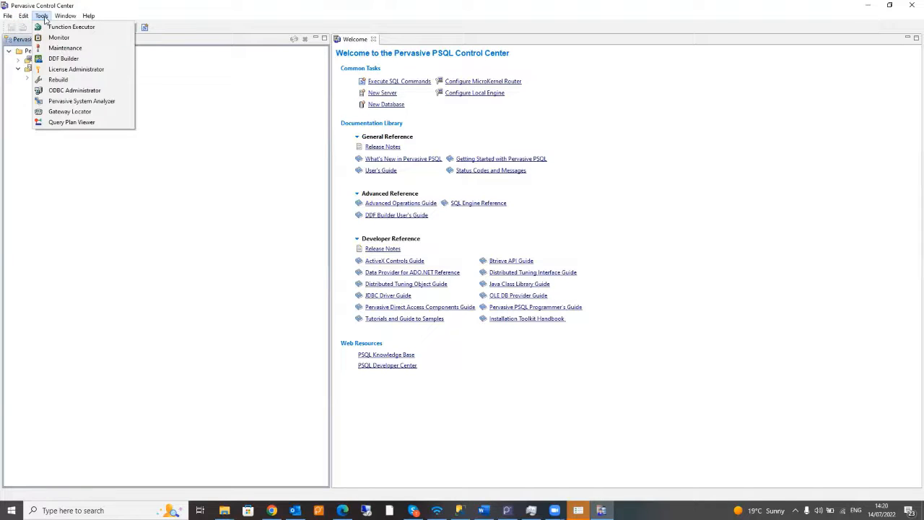
click(74, 91)
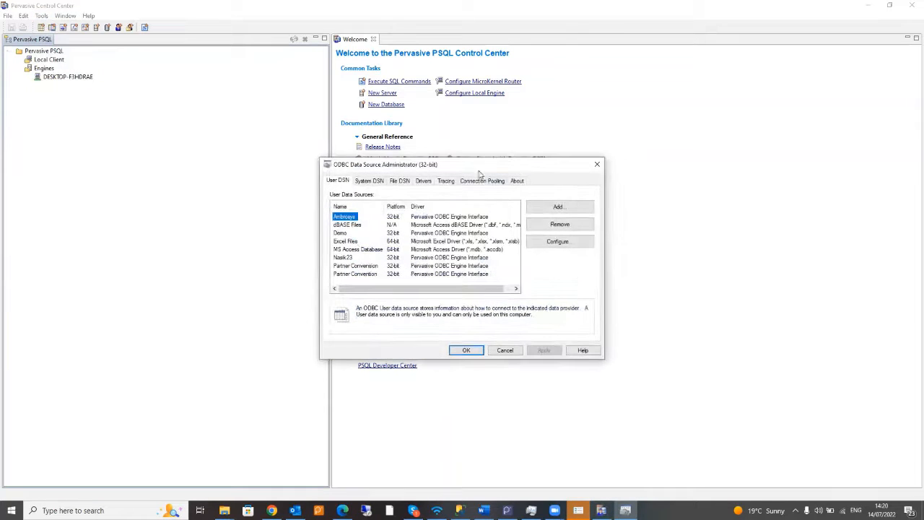
drag(486, 165, 477, 132)
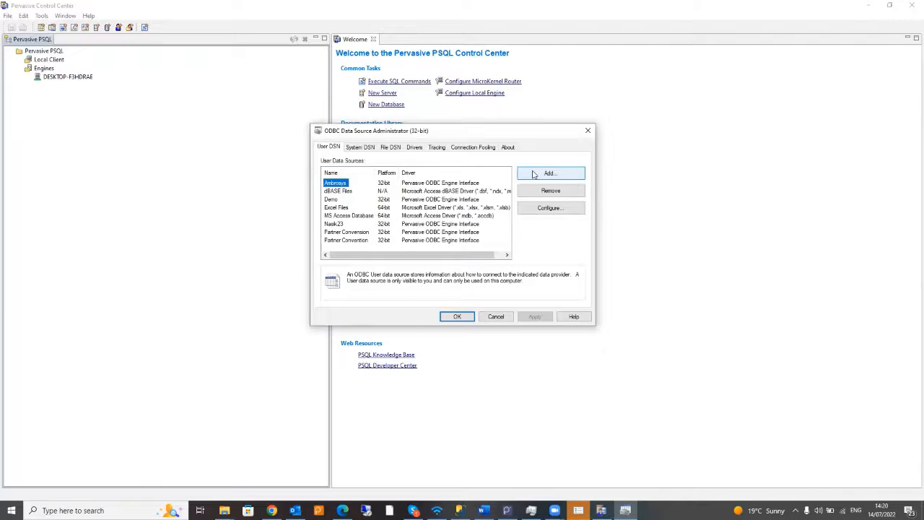
click(365, 148)
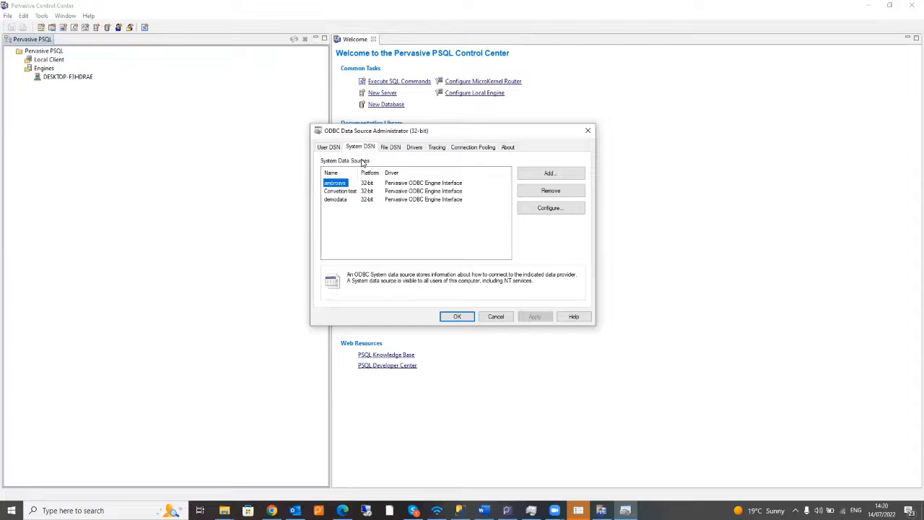
- Add a new system data source using the Pervasive ODBC Engine Interface driver
click(549, 174)
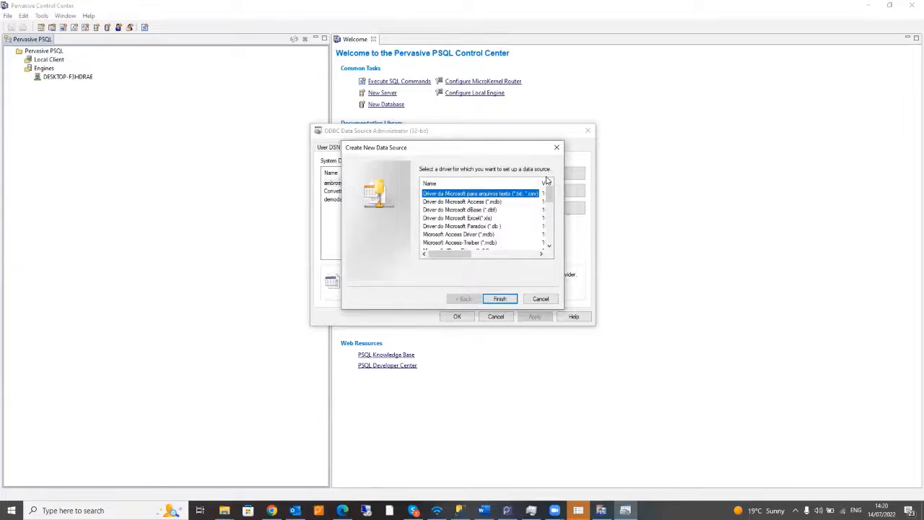
scroll(511, 229, down, 3)
scroll(521, 233, down, 3)
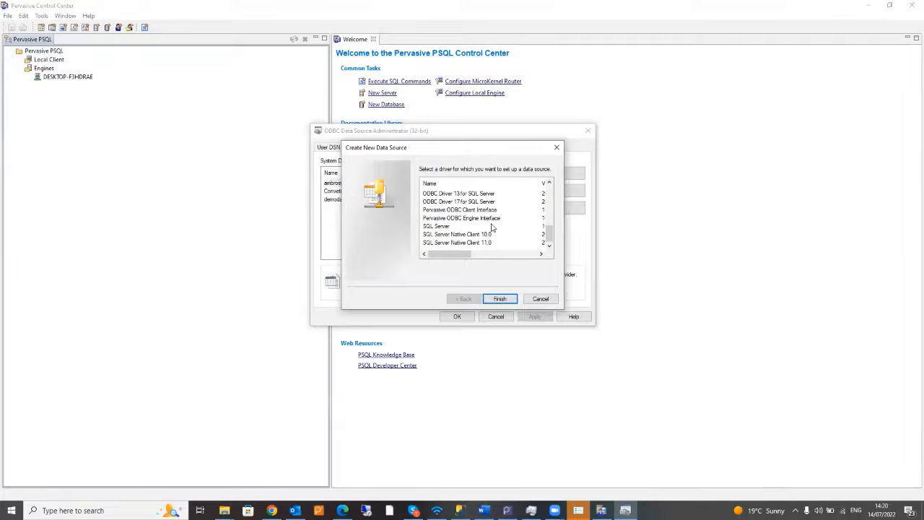
click(470, 219)
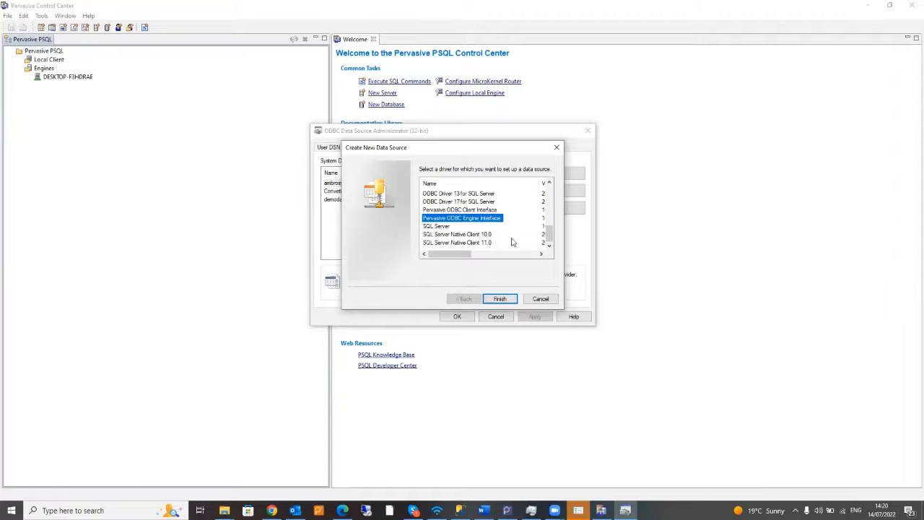
click(500, 298)
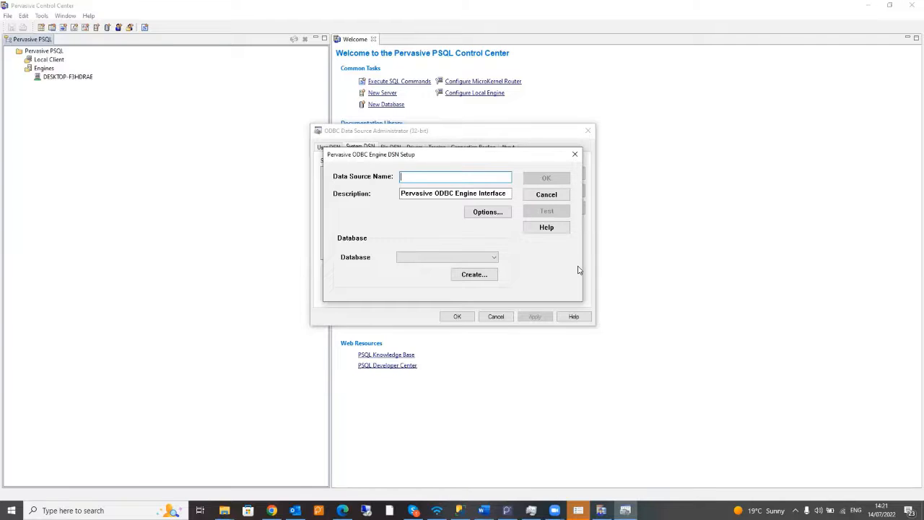
- Start creating a new database from the Pervasive ODBC Engine DSN Setup dialog
click(473, 275)
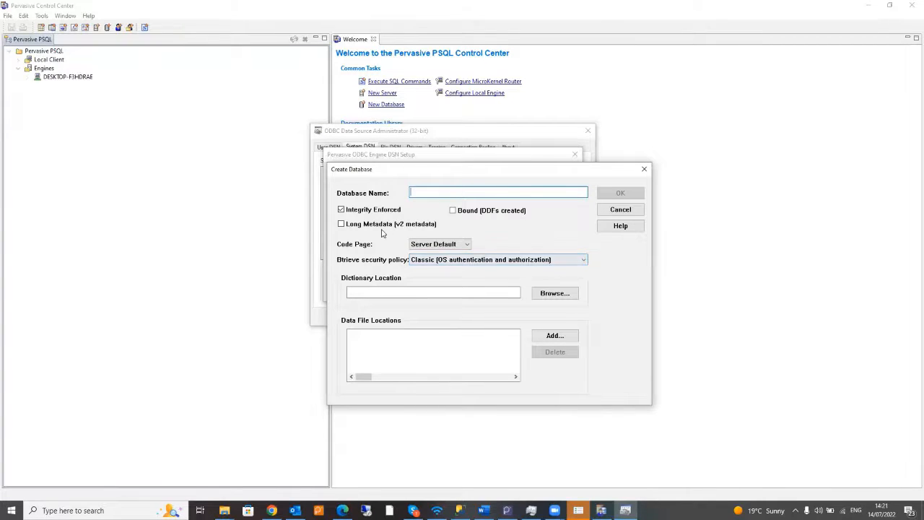
- Set the dictionary location to the _DEMO company folder in Desktop > Pastel Conversion
click(553, 293)
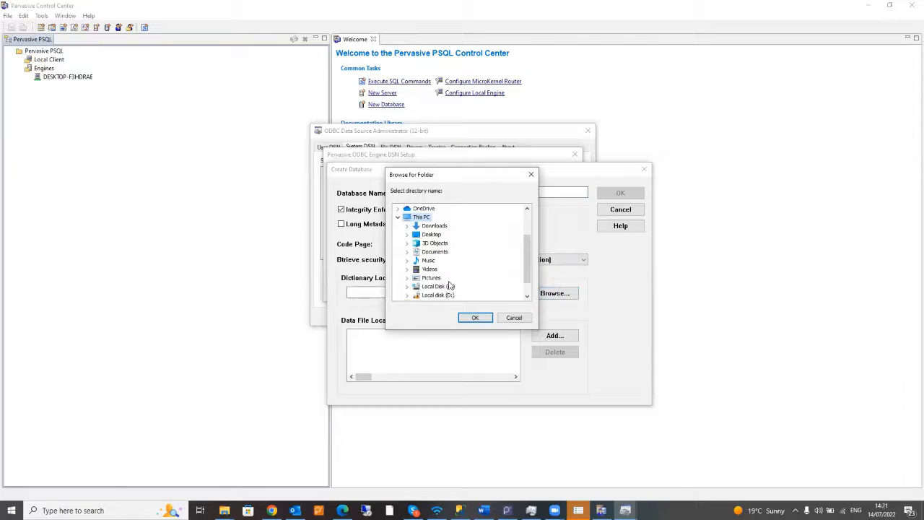
click(444, 287)
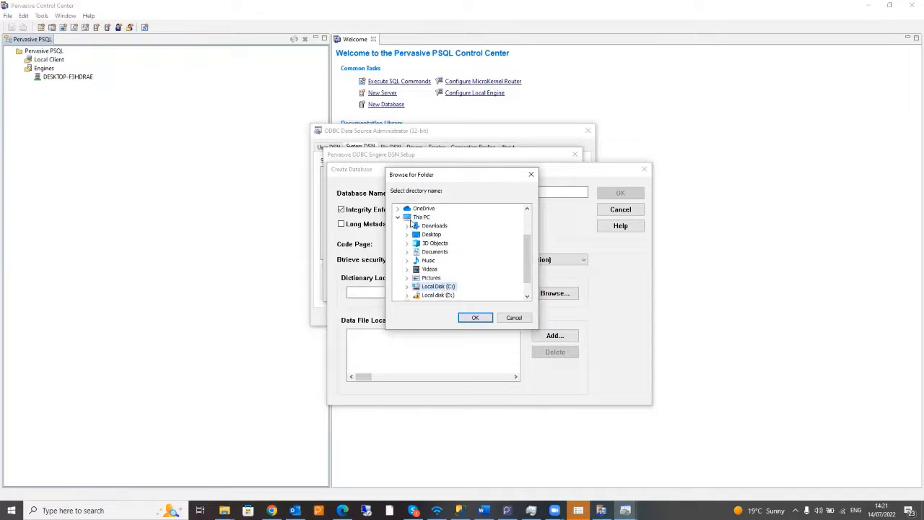
double_click(432, 235)
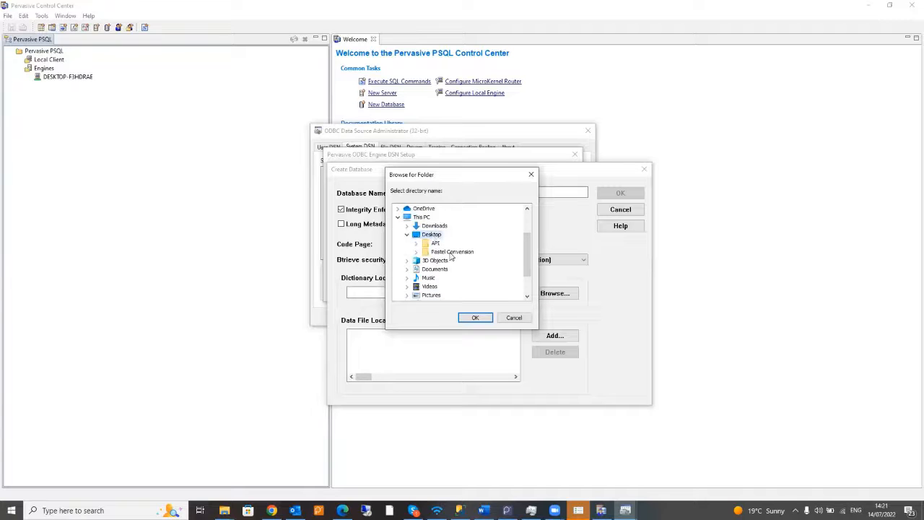
double_click(452, 252)
click(466, 280)
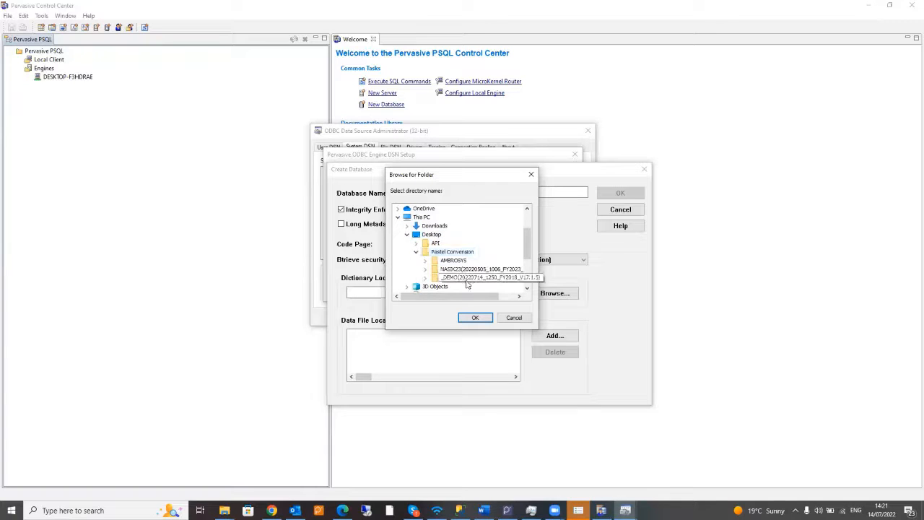
click(475, 317)
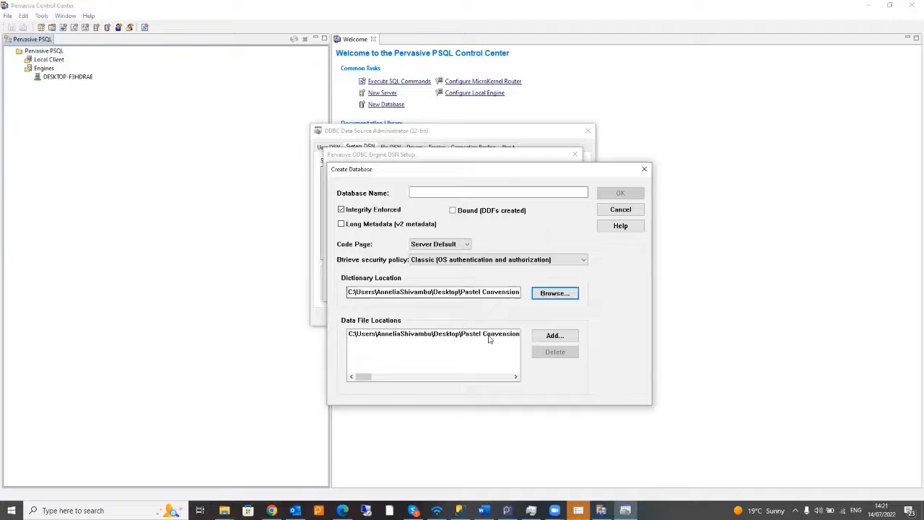
click(442, 192)
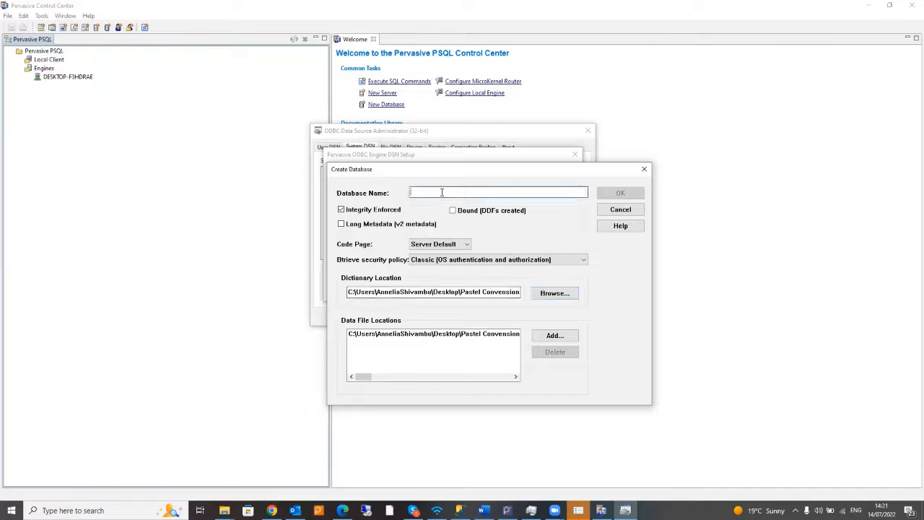
text(Demo)
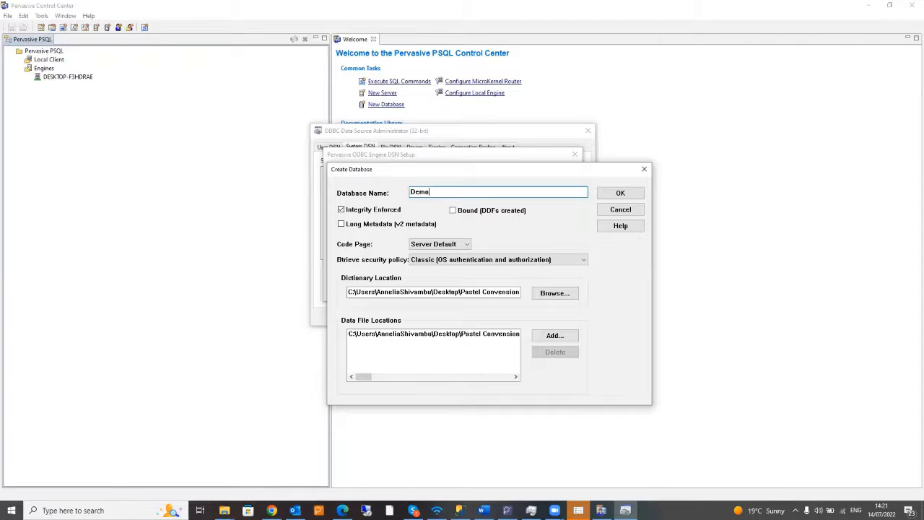
click(607, 193)
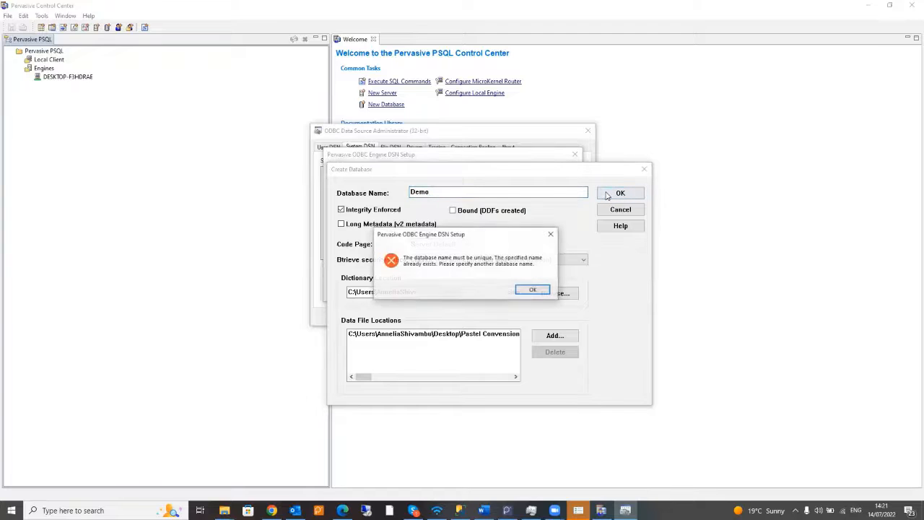
click(530, 291)
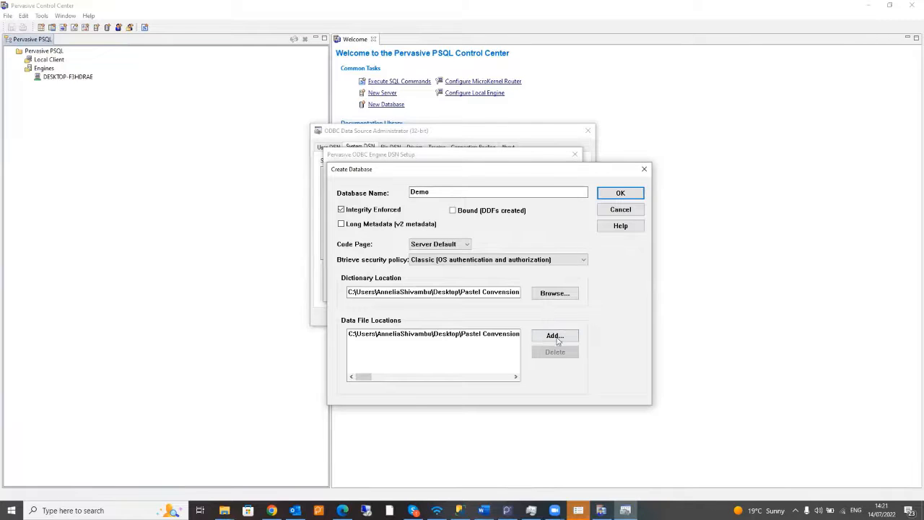
click(503, 335)
- Replace the existing data file location with the NASIK23 folder inside Pastel Conversion
click(555, 352)
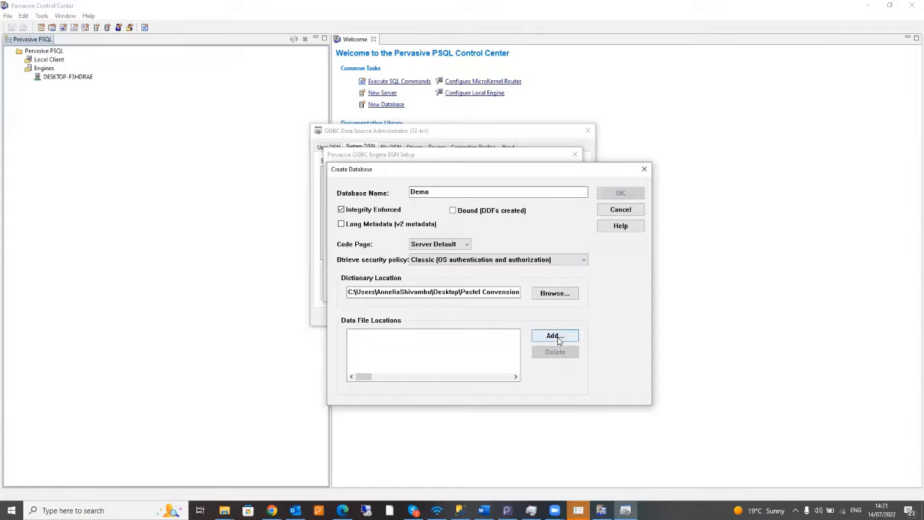
click(555, 336)
click(493, 217)
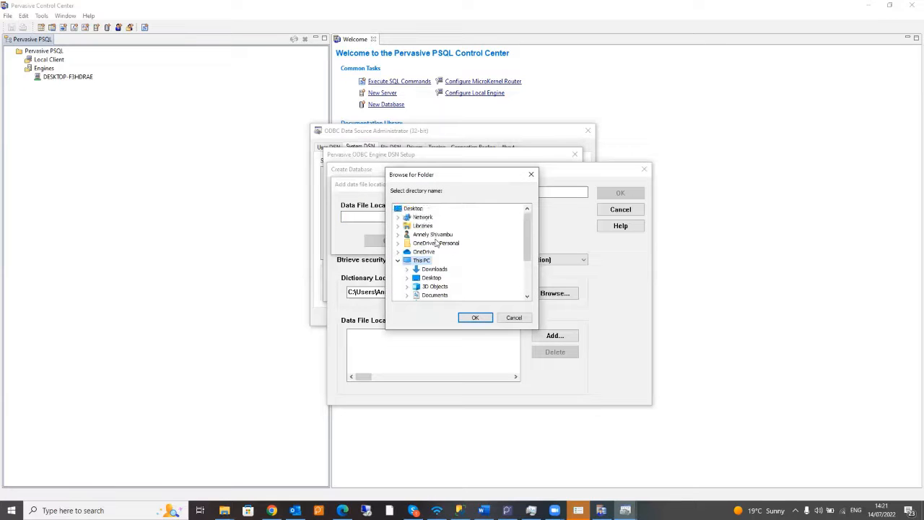
double_click(415, 209)
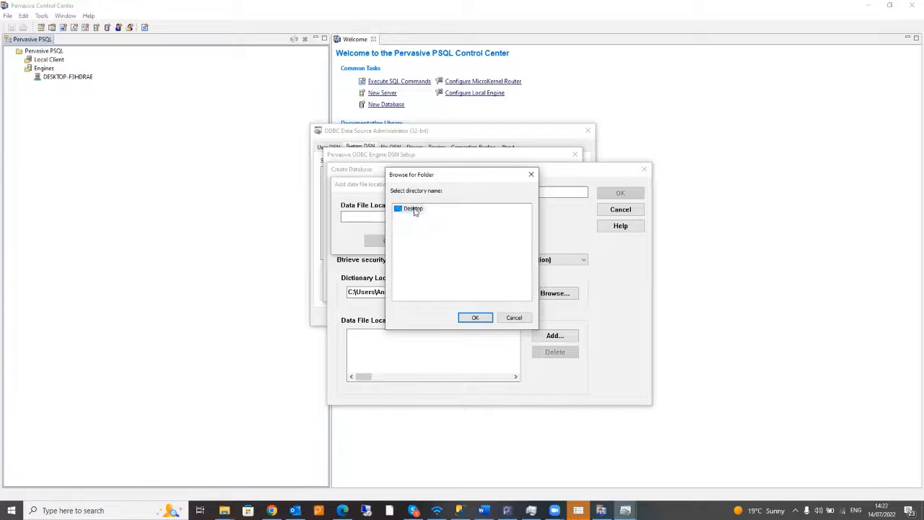
double_click(413, 208)
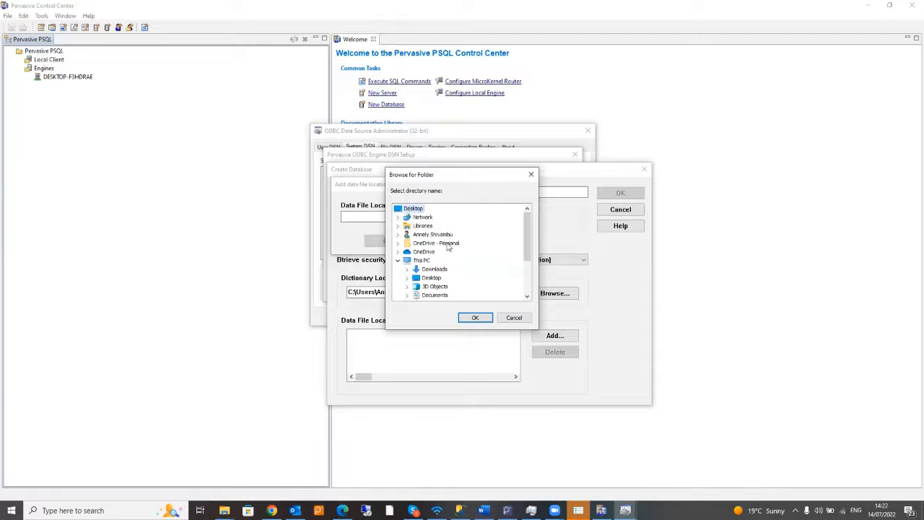
scroll(437, 252, down, 3)
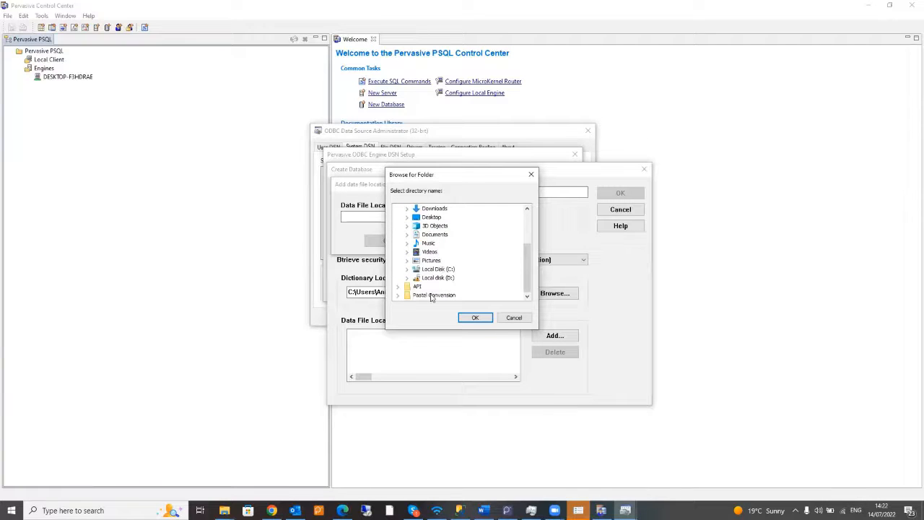
double_click(432, 295)
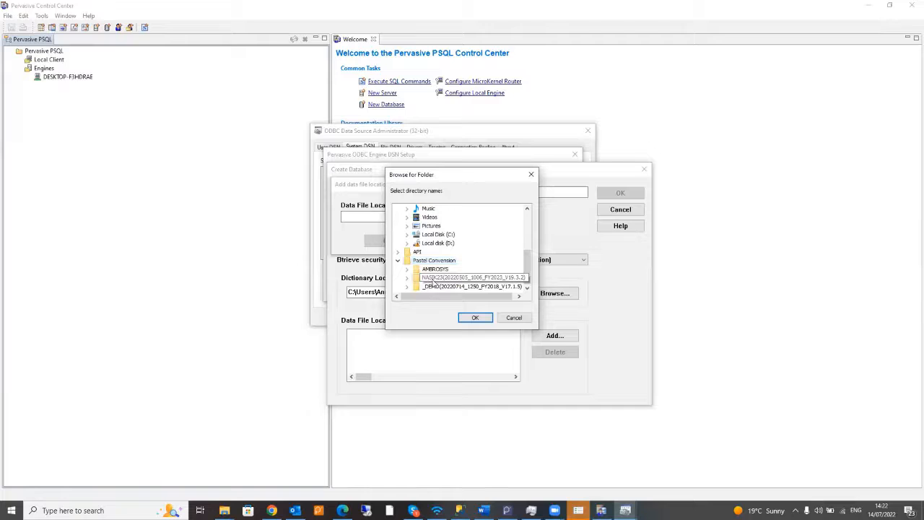
click(442, 280)
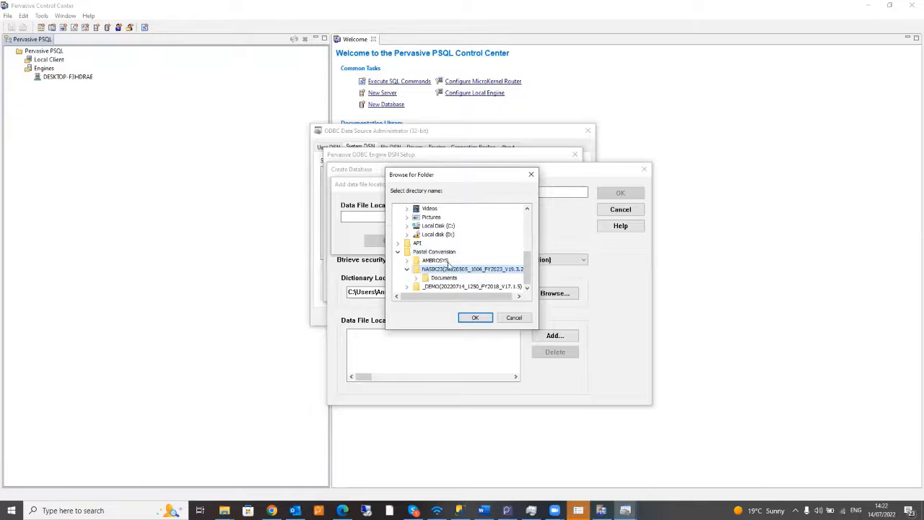
click(474, 318)
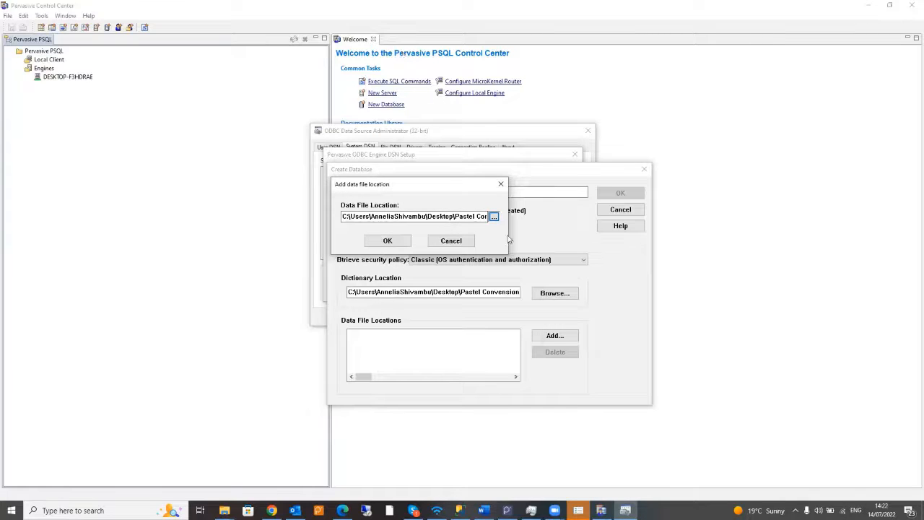
click(390, 242)
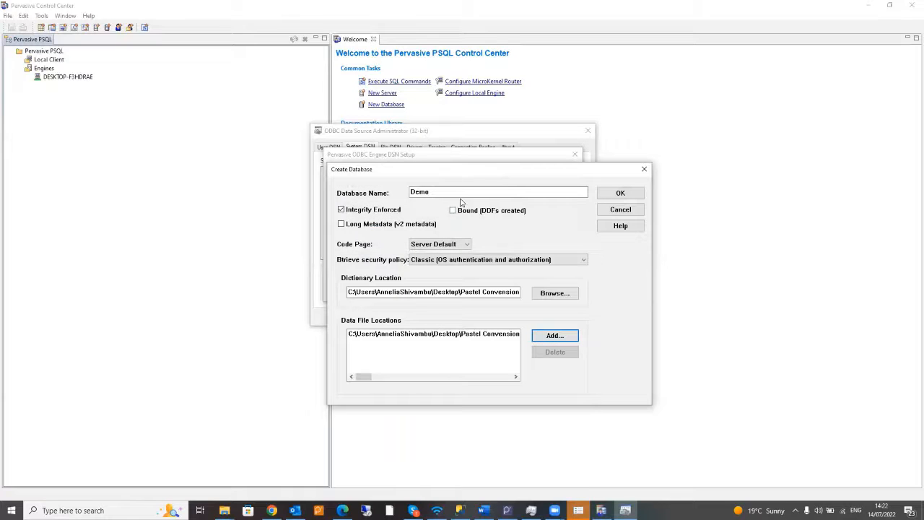
- Rename the database from Demo to Naski23, checking the folder name in File Explorer, and create it
click(458, 191)
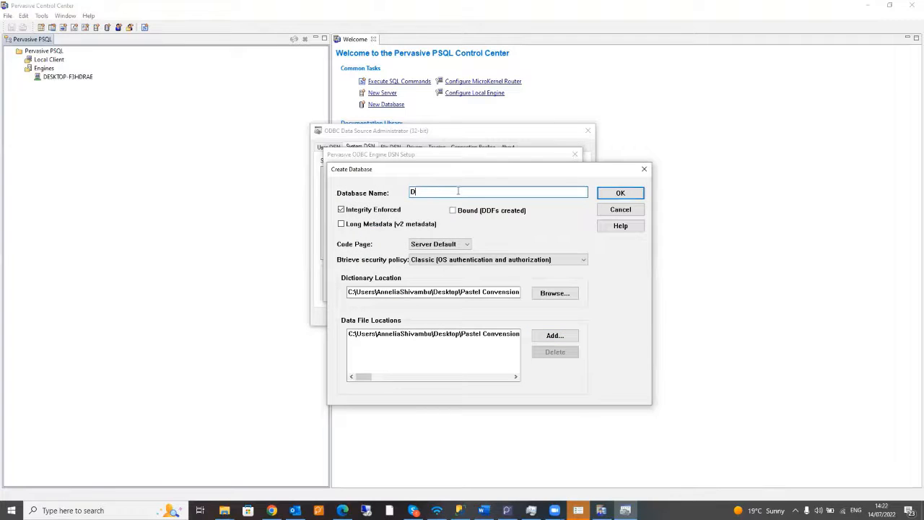
key(BackSpace)
text(Naski3)
click(224, 511)
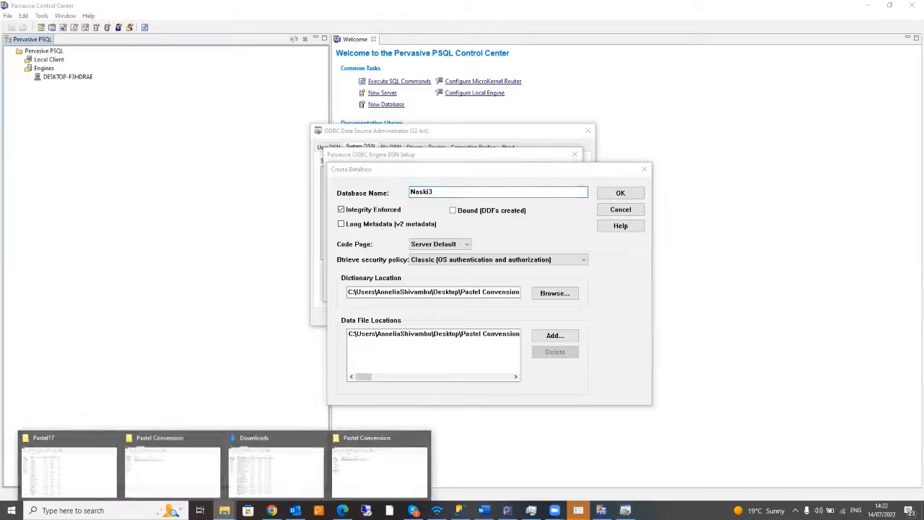
click(169, 469)
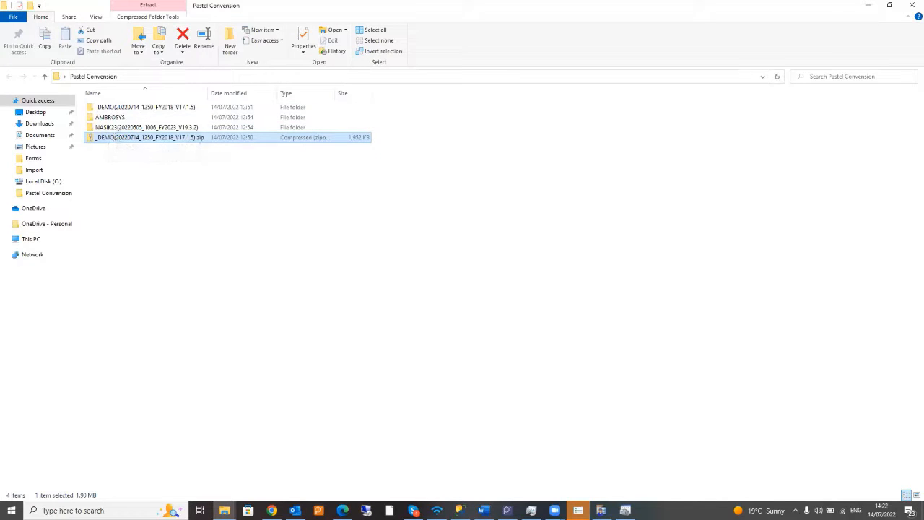
click(601, 510)
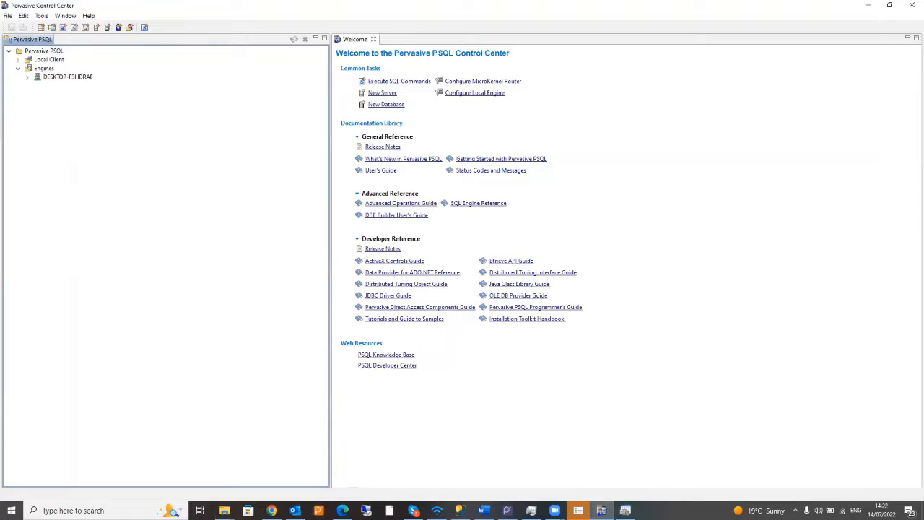
click(625, 511)
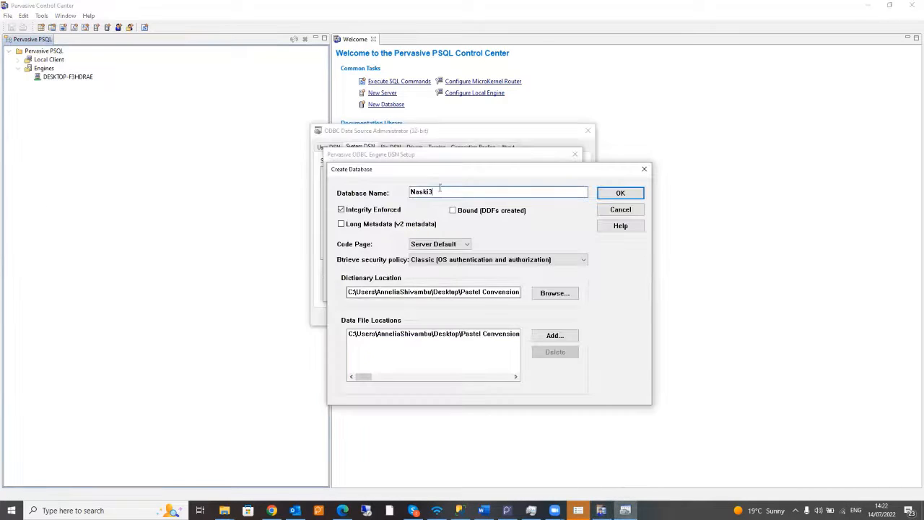
key(BackSpace)
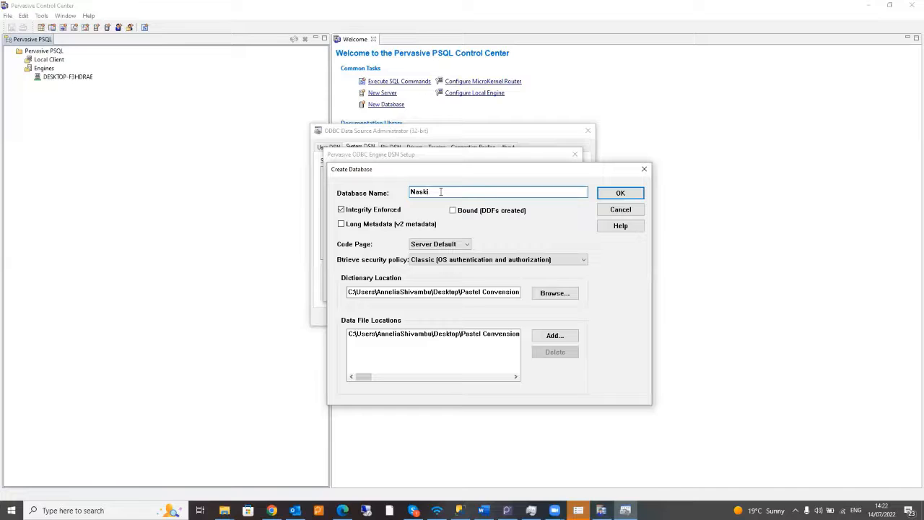
click(615, 195)
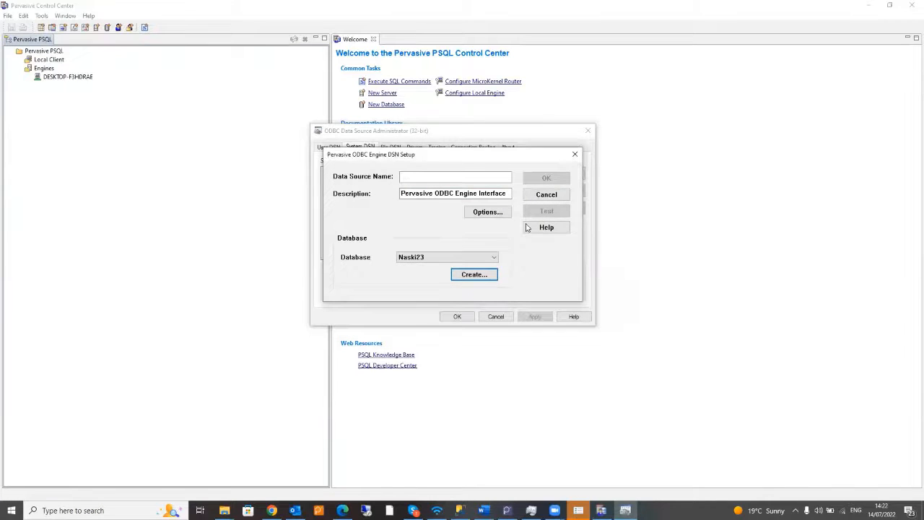
- Name the data source Naski23, test its connection, then save it and close the ODBC administrator
click(429, 177)
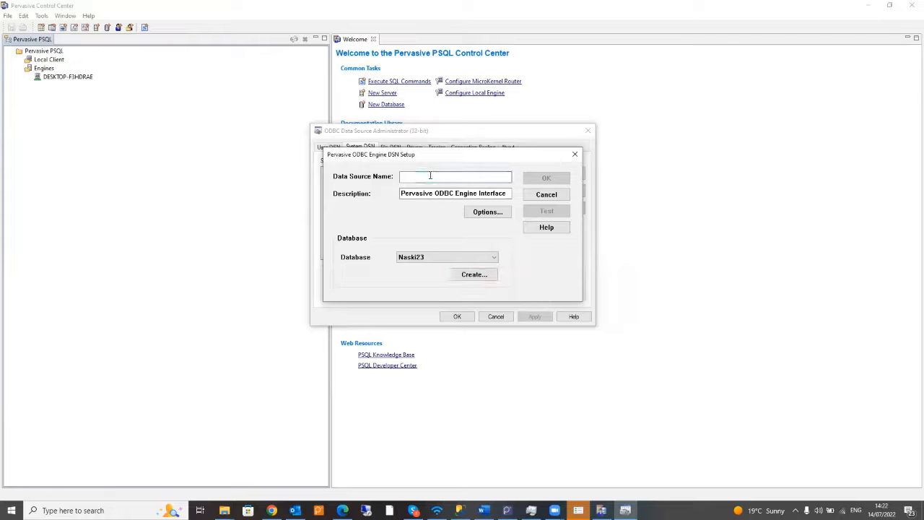
text(Naski23)
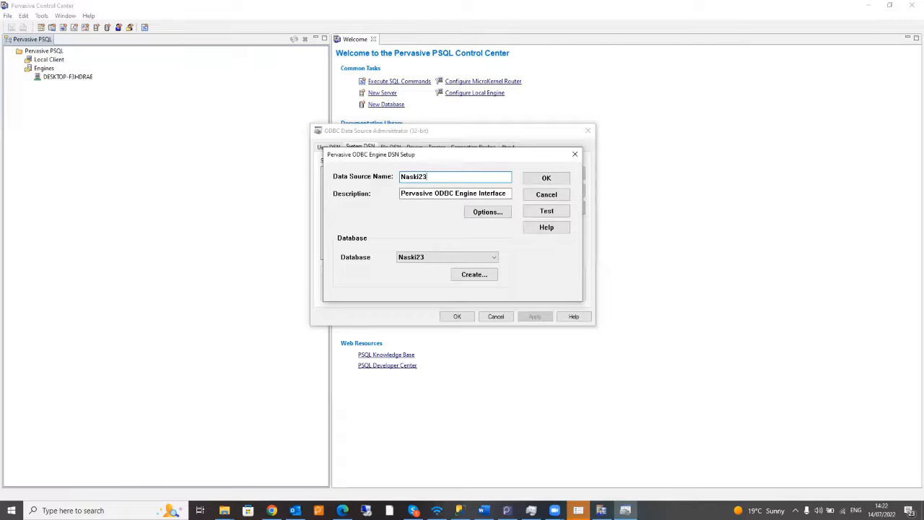
click(543, 211)
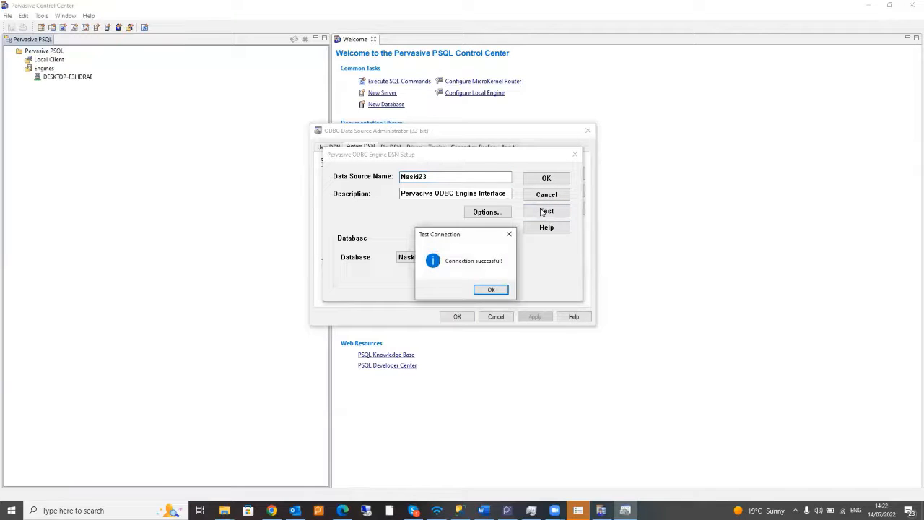
click(334, 22)
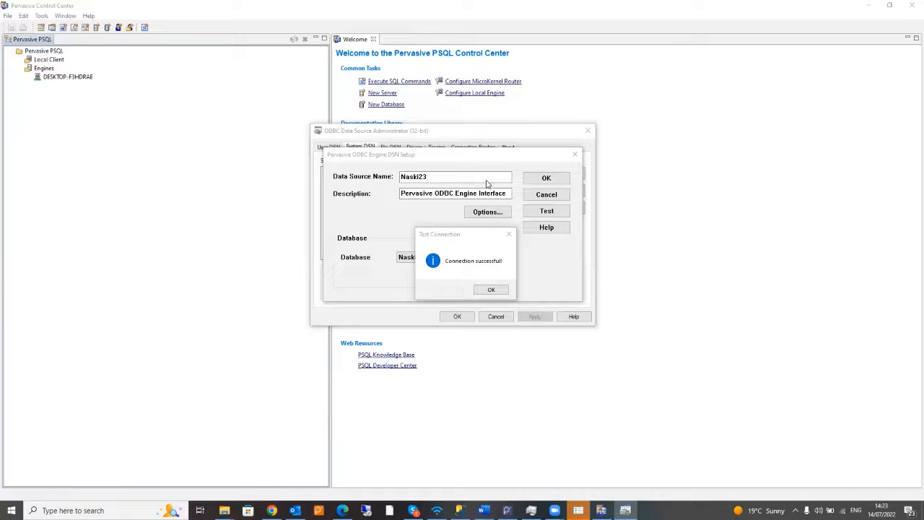
click(492, 289)
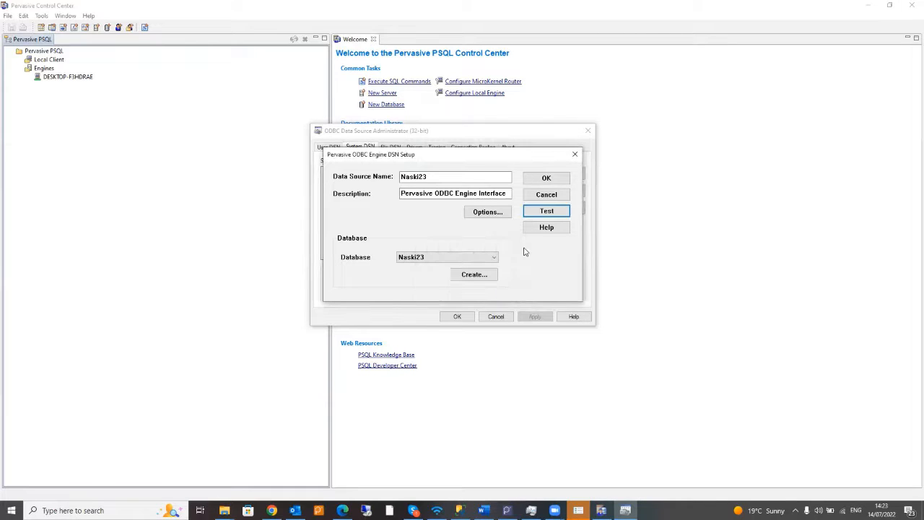
click(546, 178)
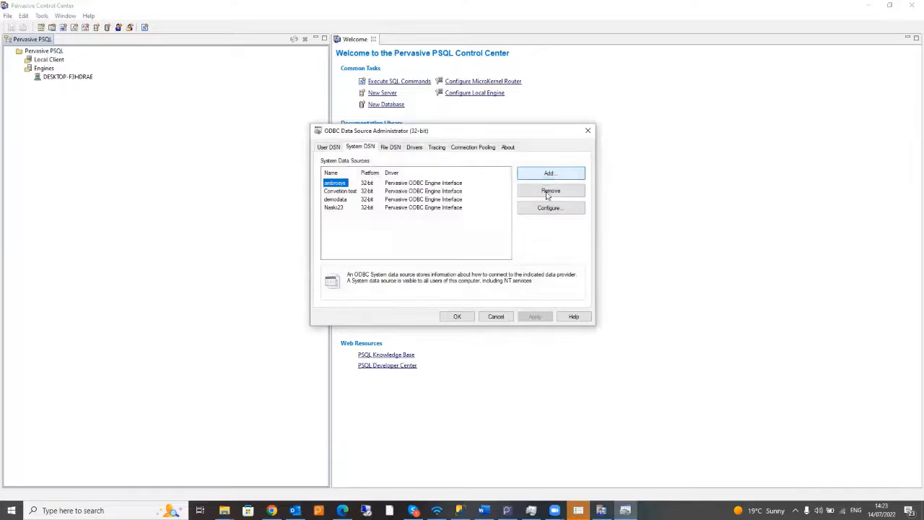
click(462, 319)
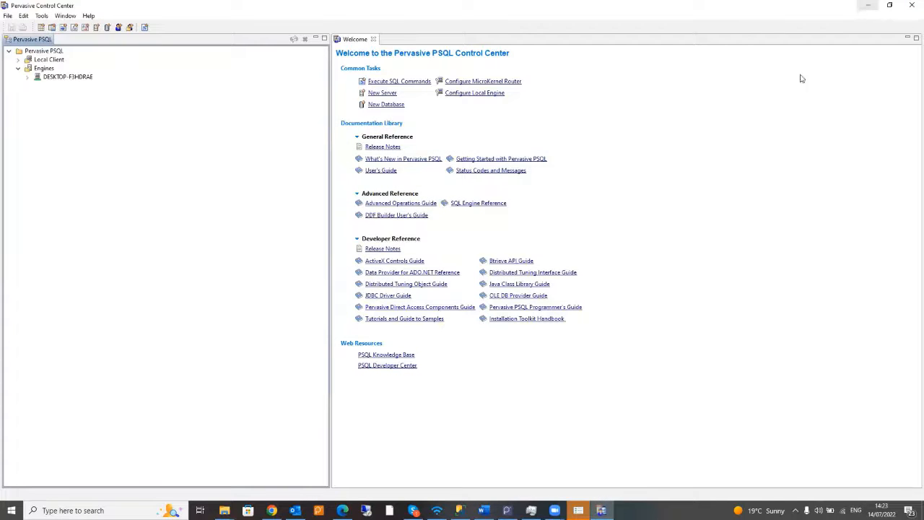
- In Palladium Accounting, close the current company and try creating a new company named 'Training'
click(507, 510)
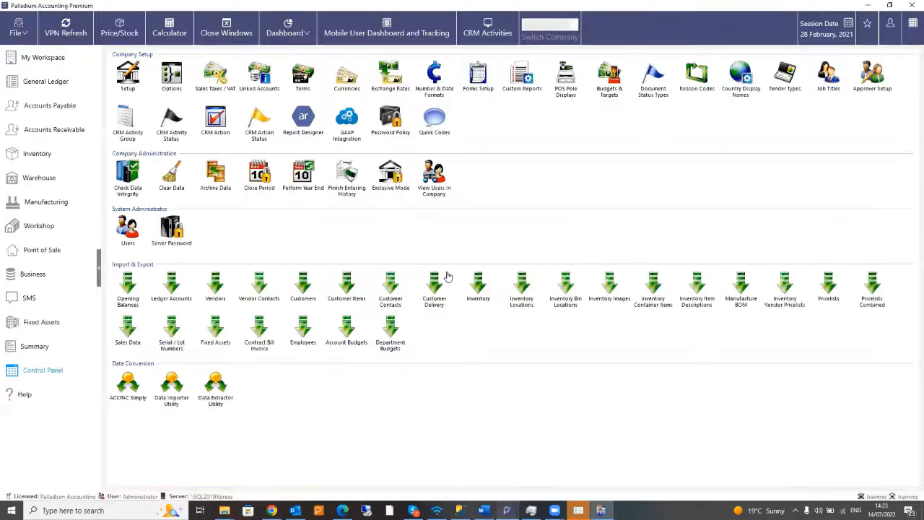
click(18, 29)
click(28, 58)
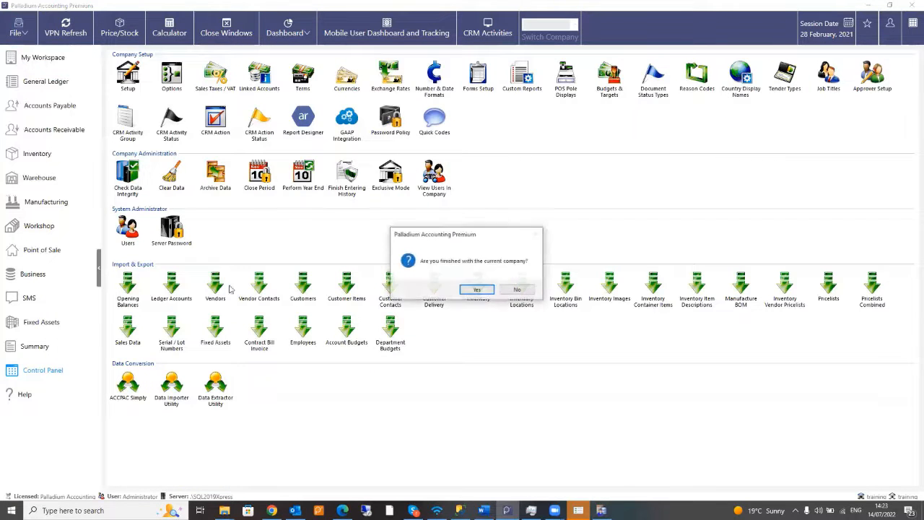
click(477, 291)
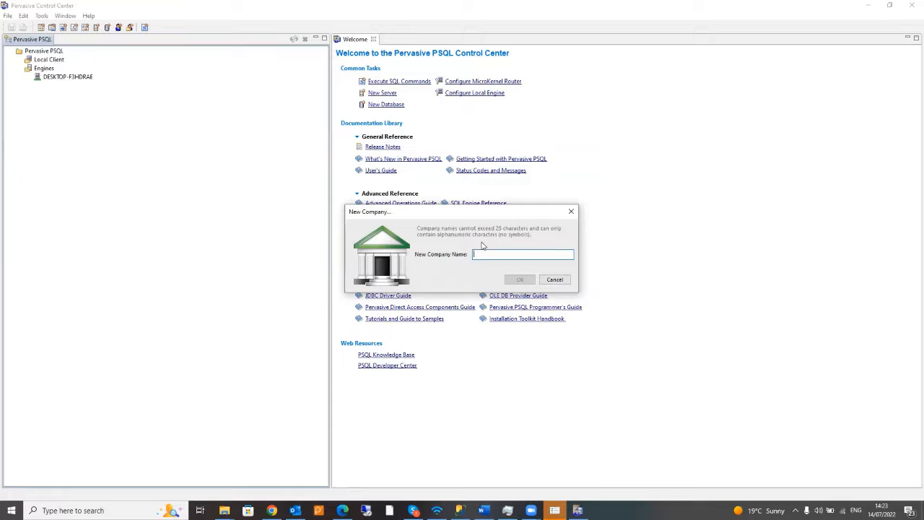
text(T)
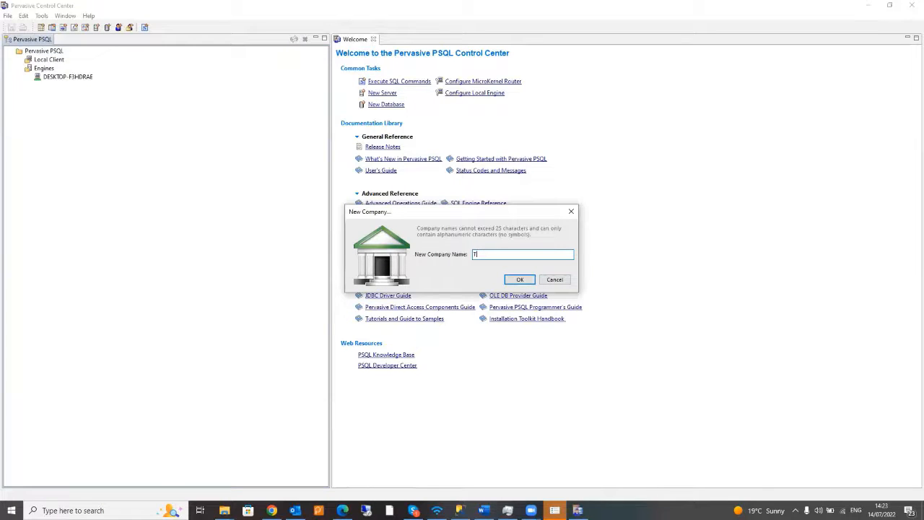
text(raining)
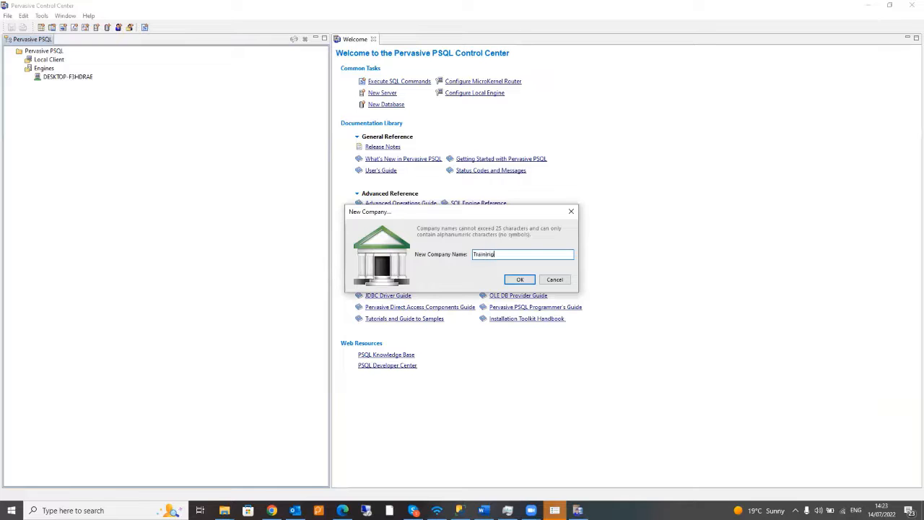
click(520, 281)
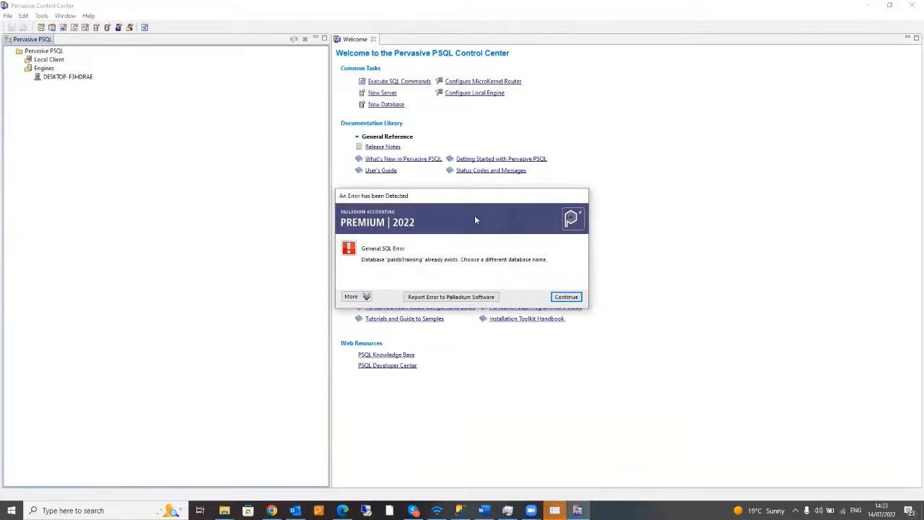
- Dismiss the duplicate-database error and start File > New again, closing the current company
click(565, 297)
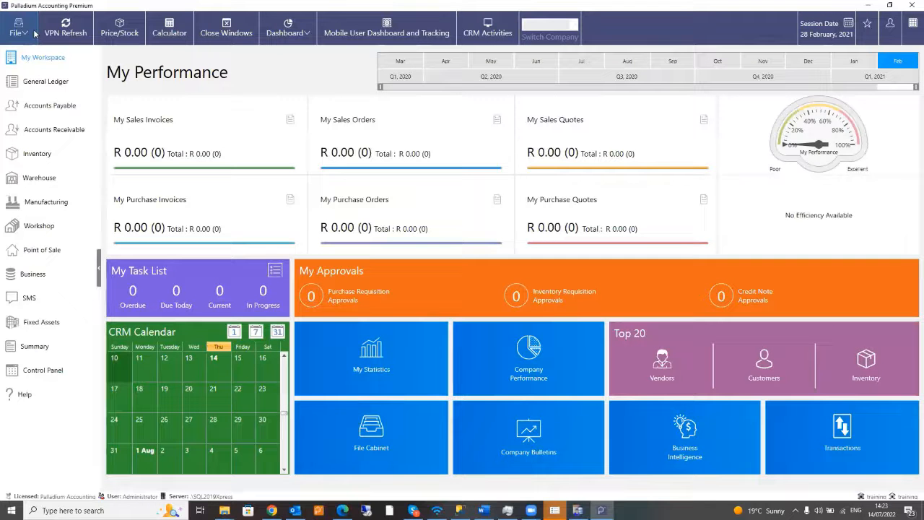
click(18, 27)
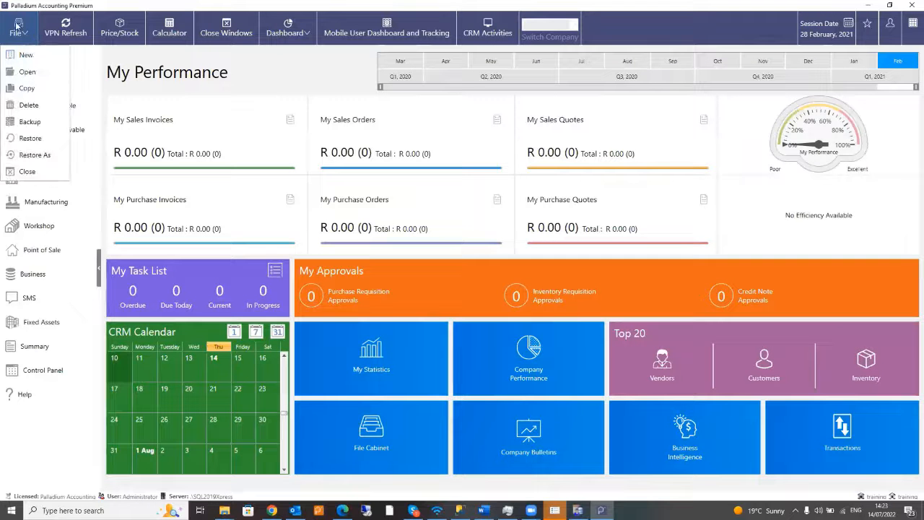
click(29, 72)
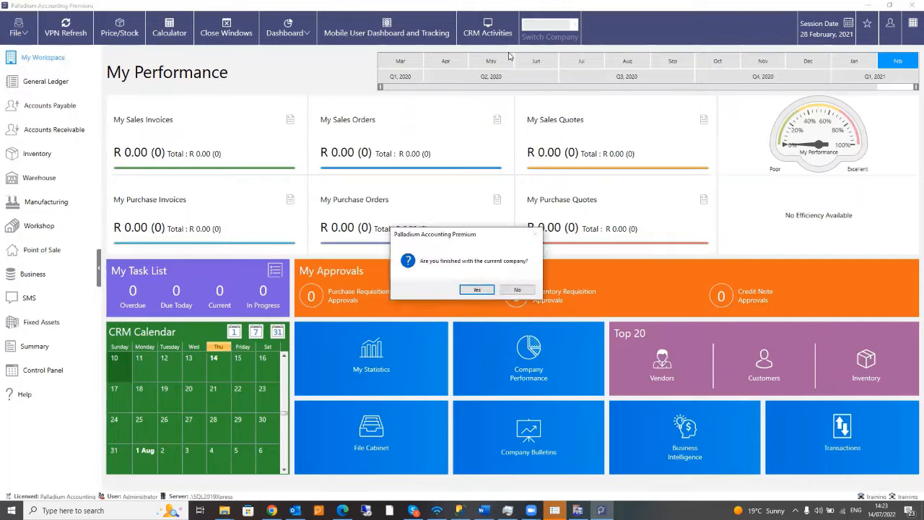
click(475, 290)
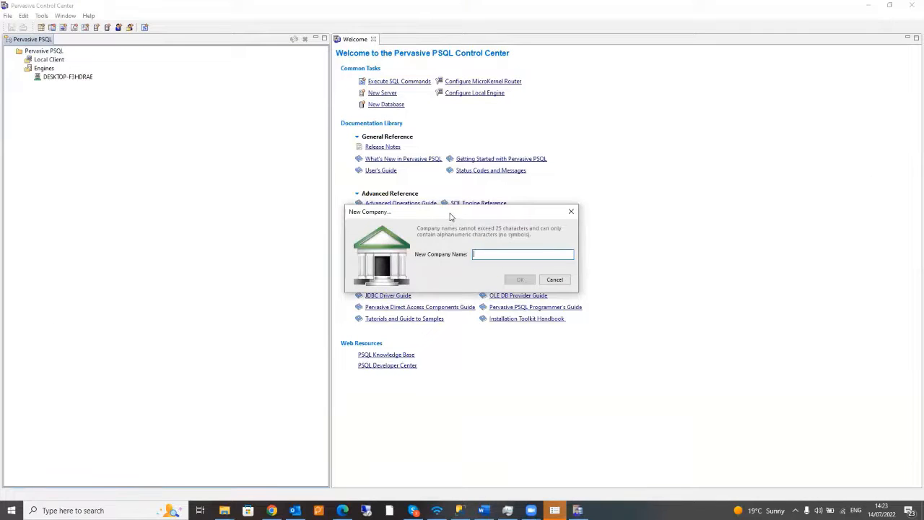
- Enter a company name in the New Company dialog and create the company database
text(Anne)
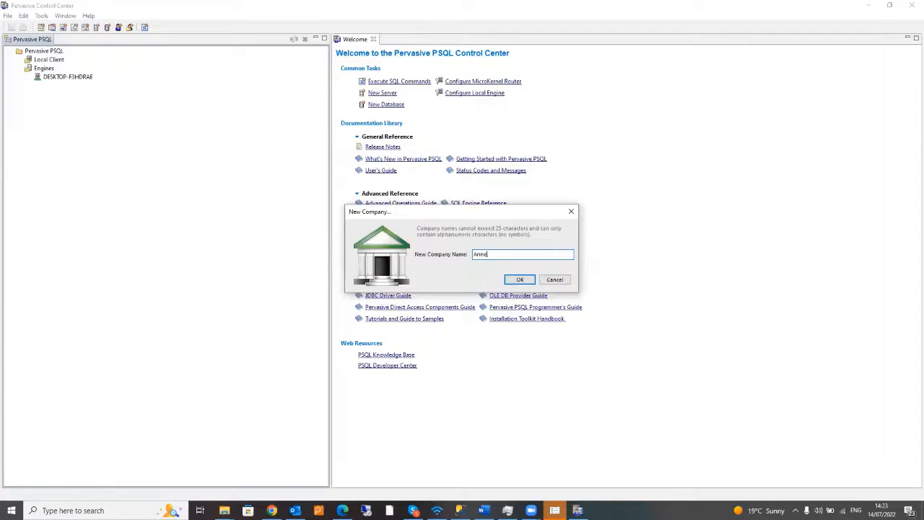
click(519, 279)
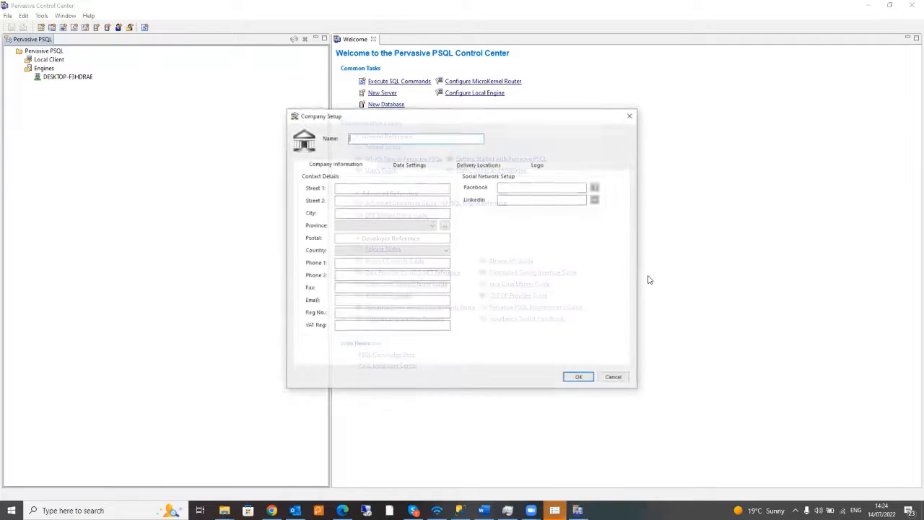
- Enter the company name, set Country to South Africa, and review the March 2022–February 2023 dates
click(379, 137)
text(Annely)
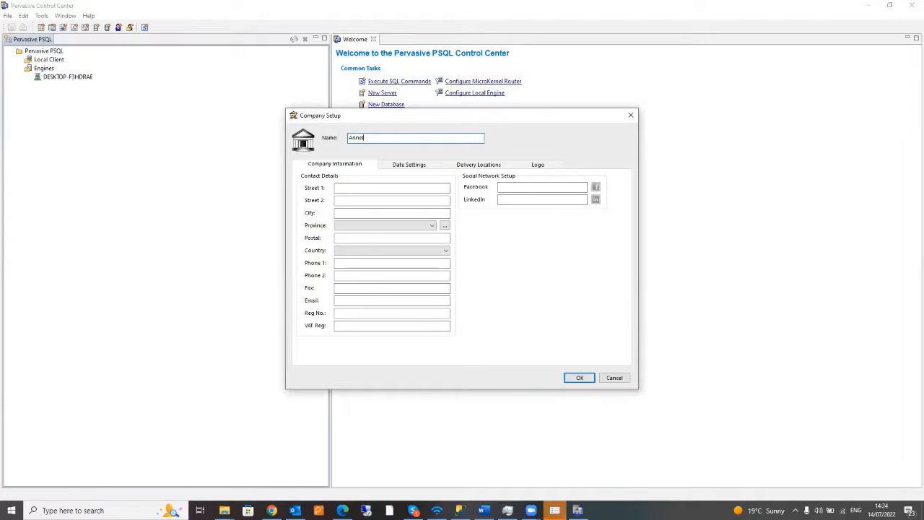
click(443, 251)
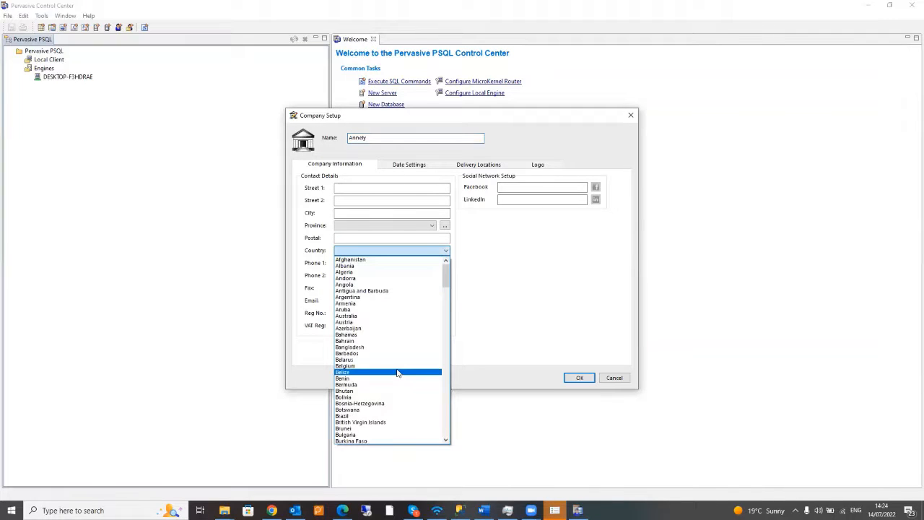
text(sou)
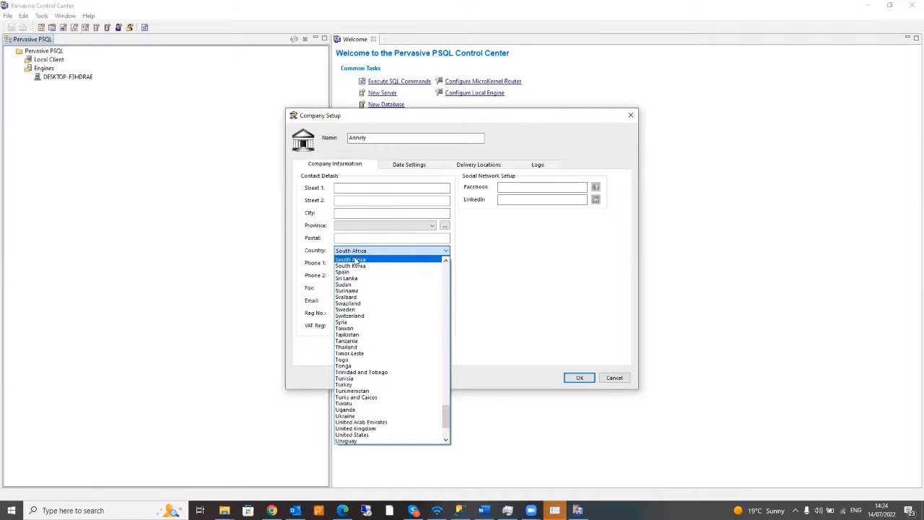
click(353, 259)
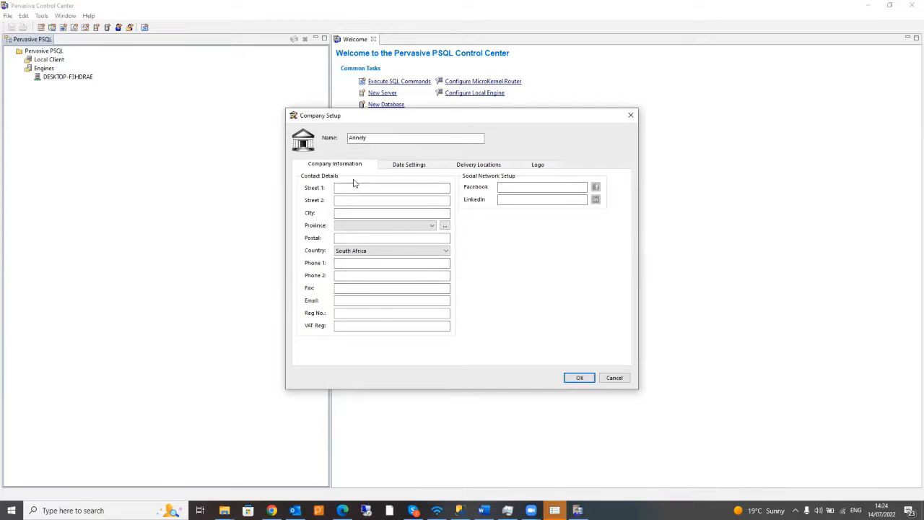
click(402, 169)
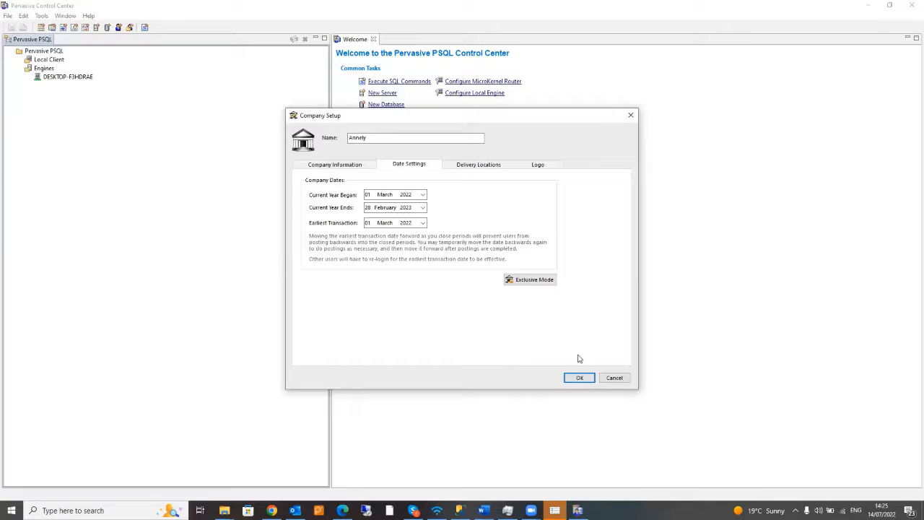
- Save Company Setup and accept the warning that the country cannot be changed later
click(582, 378)
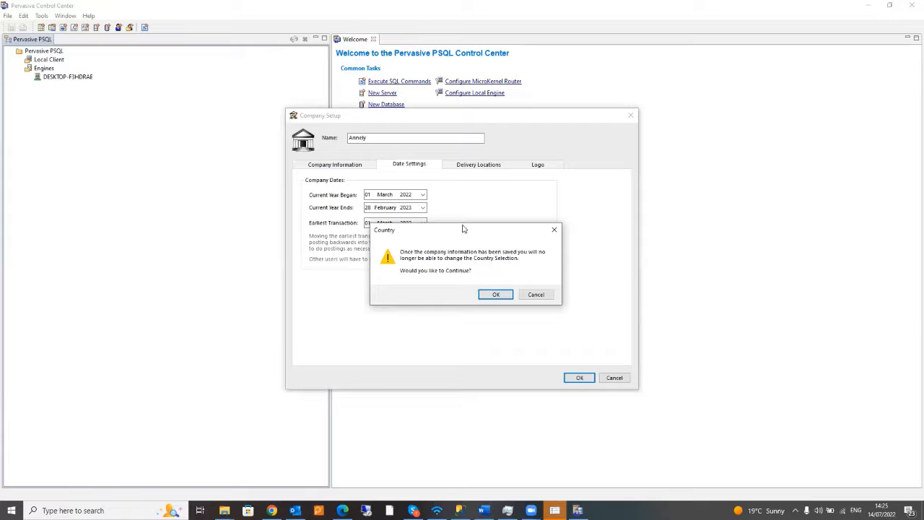
drag(463, 229, 468, 193)
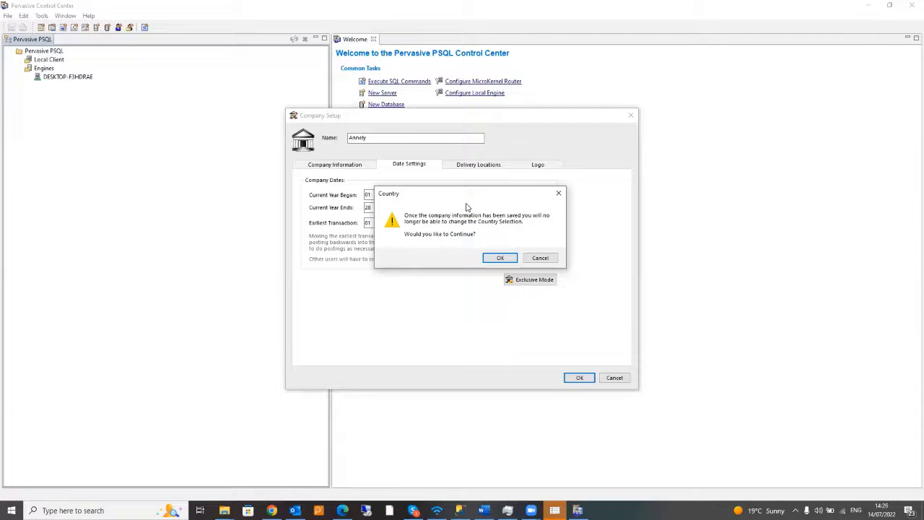
click(501, 258)
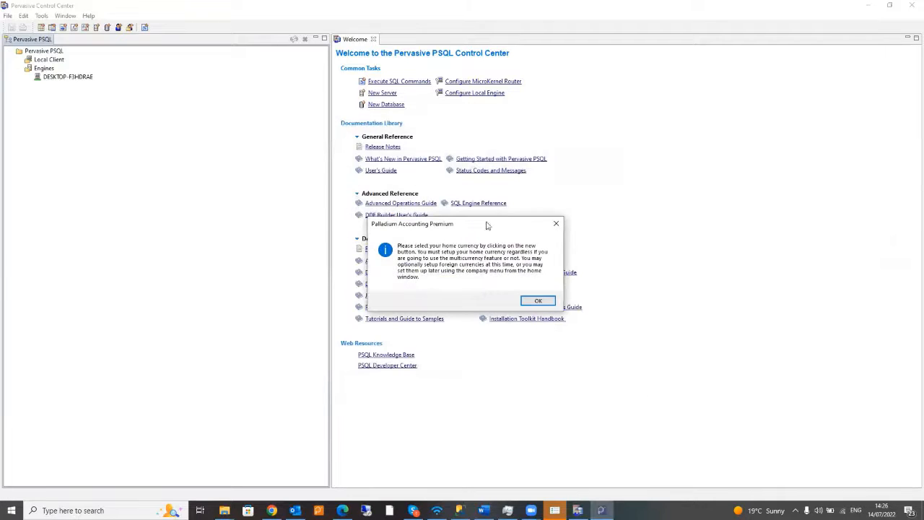
- Acknowledge the currency notice and add South African Rand (ZAR) as the home currency
drag(507, 225, 508, 127)
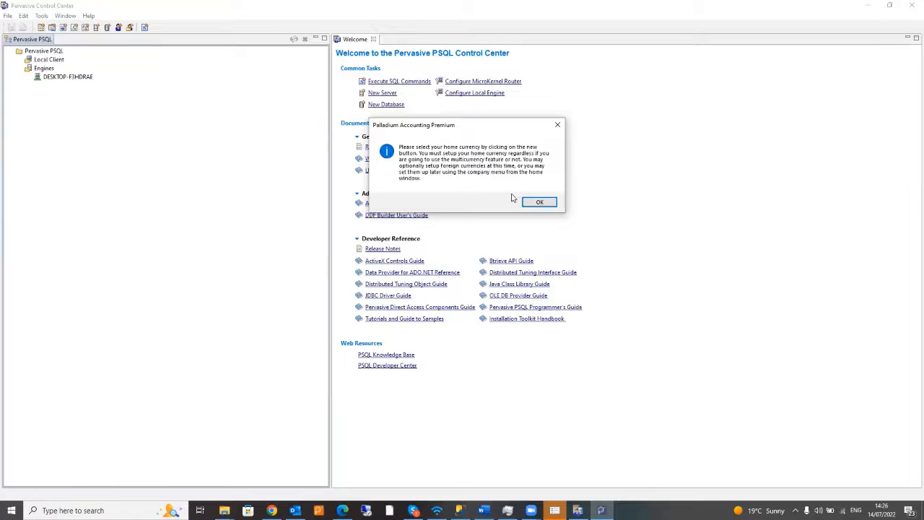
click(538, 203)
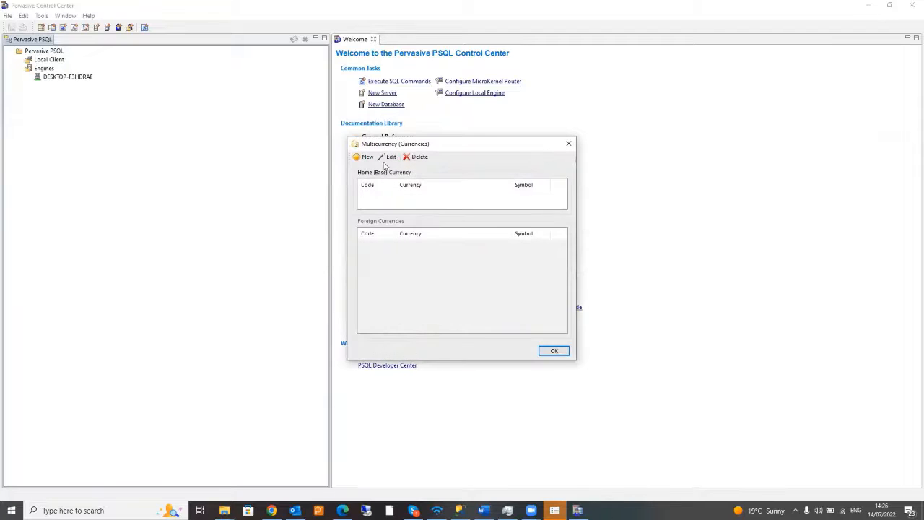
click(365, 156)
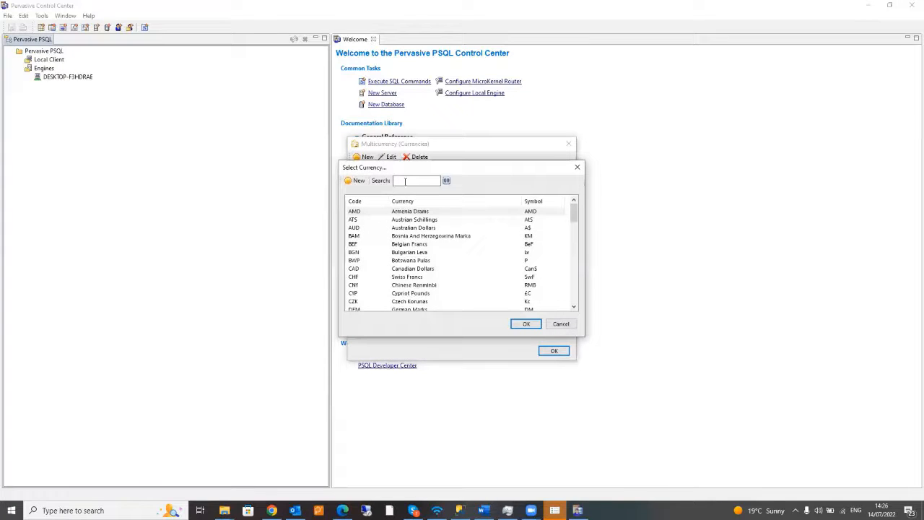
text(zar)
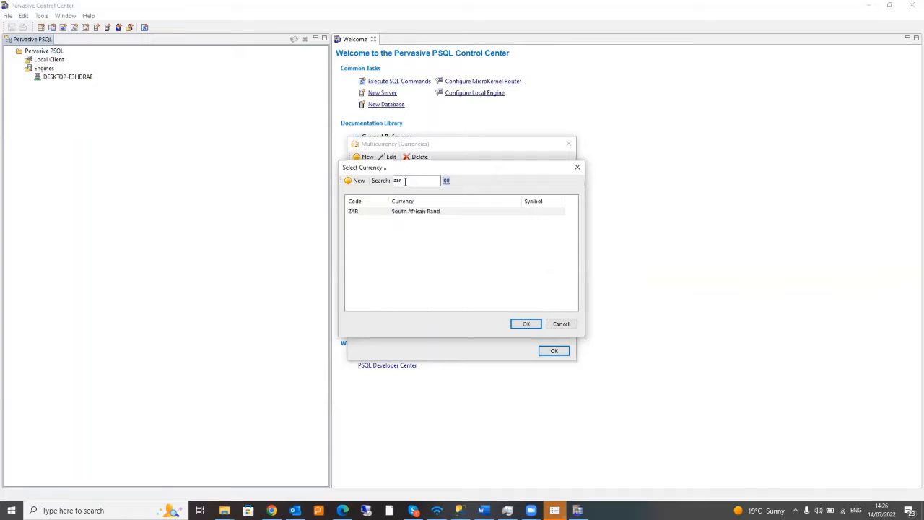
click(435, 212)
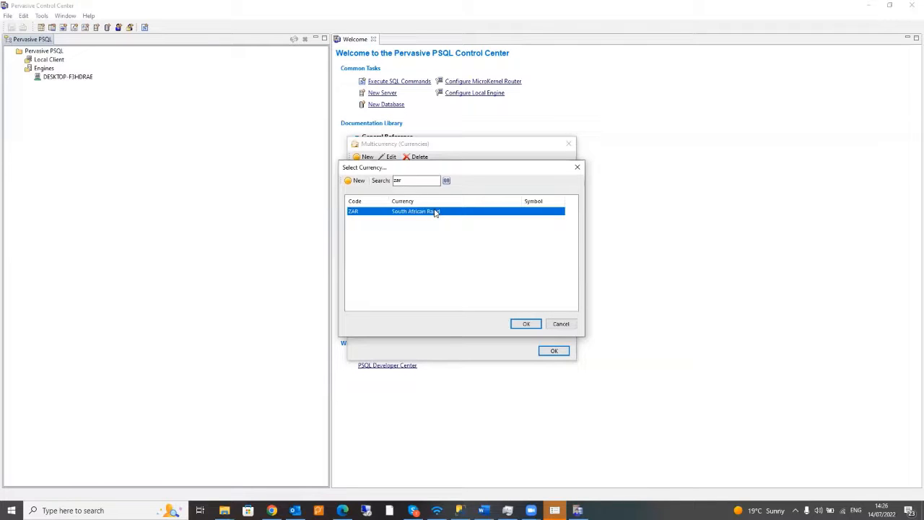
click(523, 325)
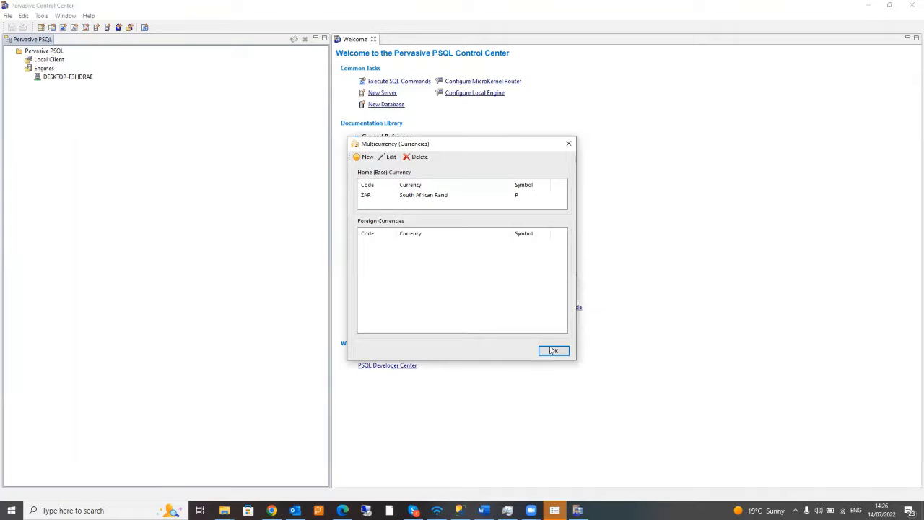
click(553, 350)
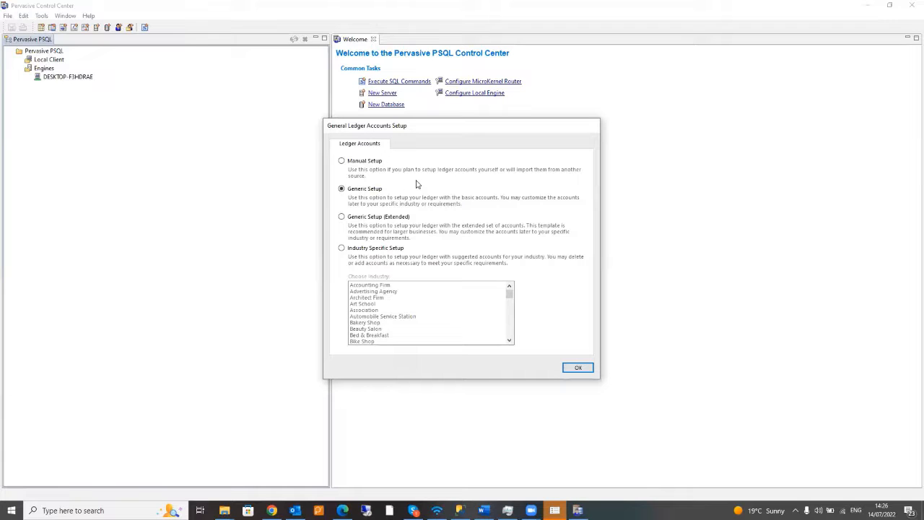
- Choose Manual Setup for the general ledger accounts and confirm the choice
click(354, 165)
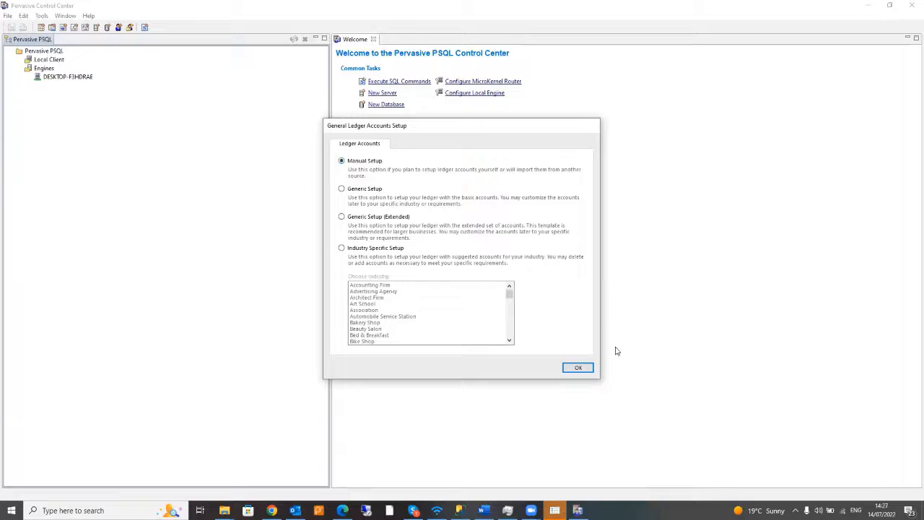
click(577, 369)
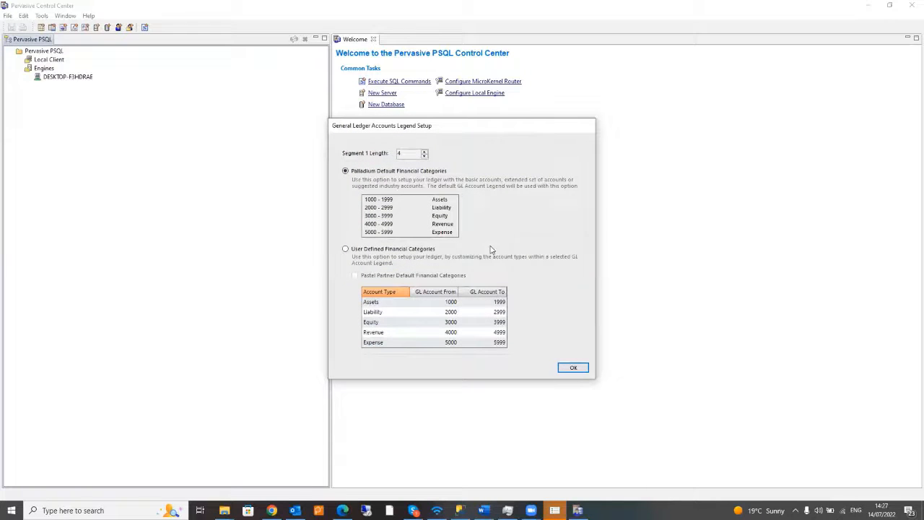
- Use User Defined Financial Categories with Pastel Partner defaults for the account legend and confirm
click(371, 249)
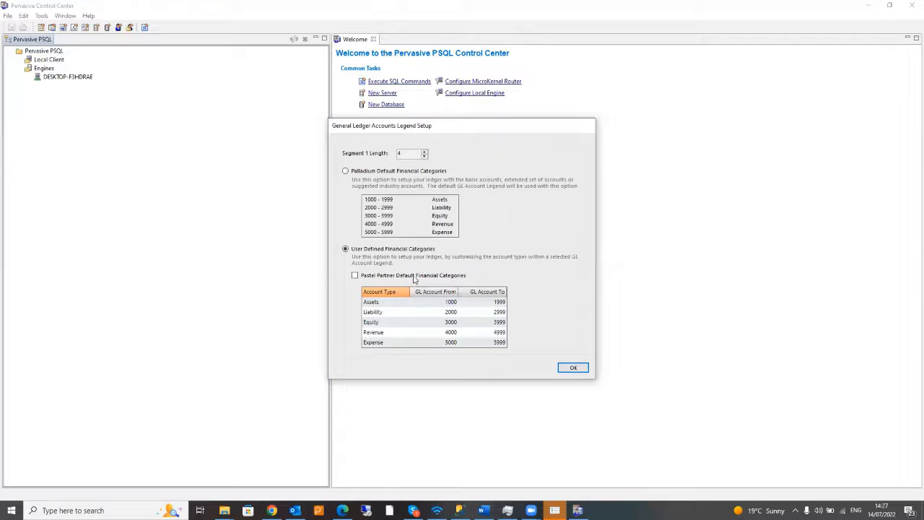
click(354, 275)
click(572, 368)
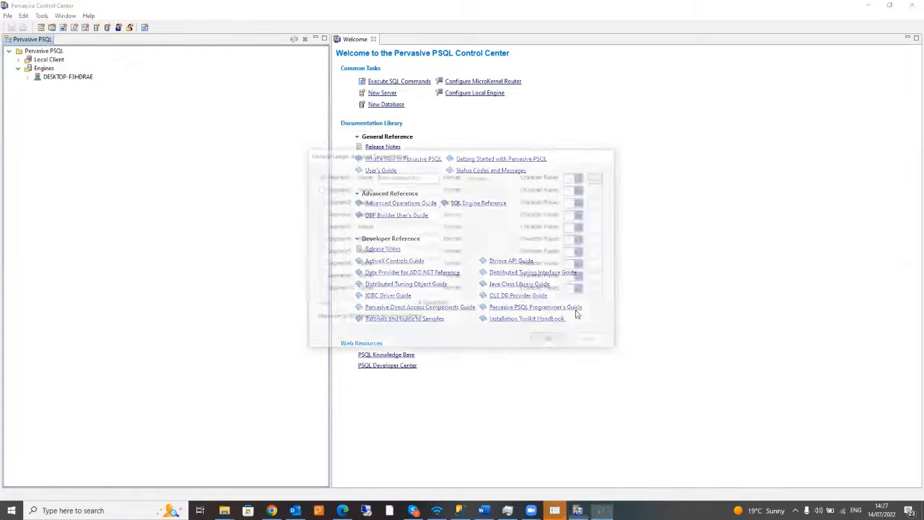
- Add Segment2 'Sub Account No' as Alpha-Numeric with 4 character places and confirm the segmentation
click(319, 188)
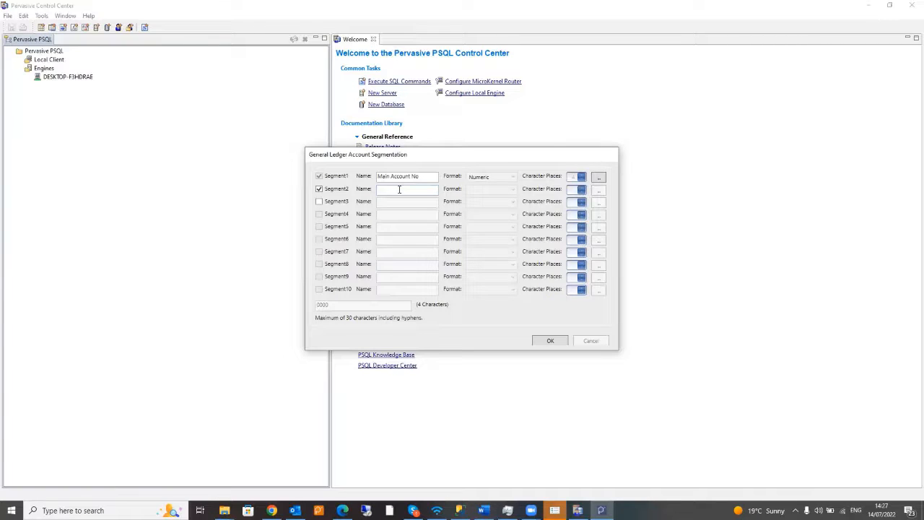
click(399, 189)
text(Sub a)
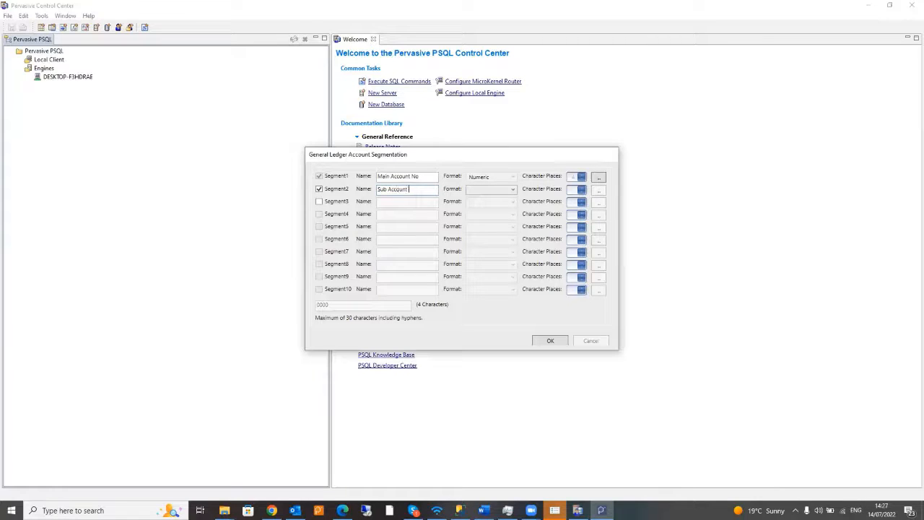
text(No)
click(512, 189)
click(499, 210)
click(583, 187)
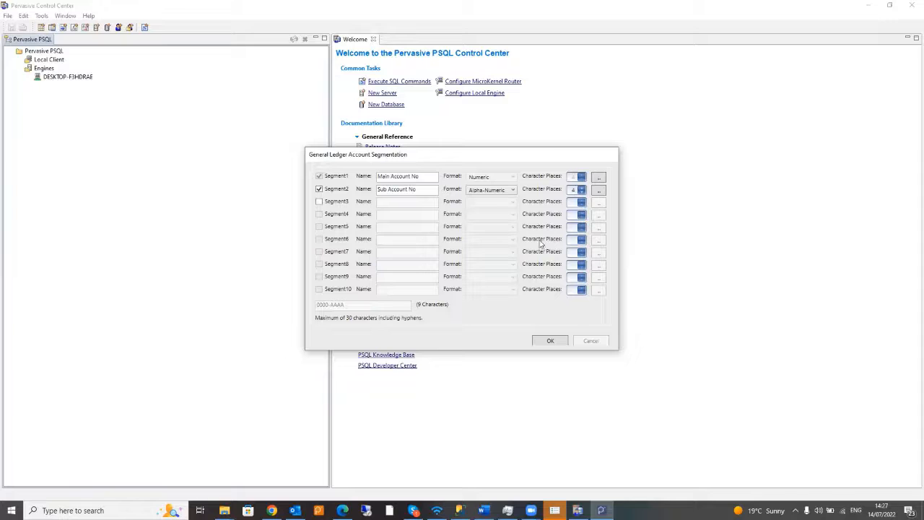
click(548, 340)
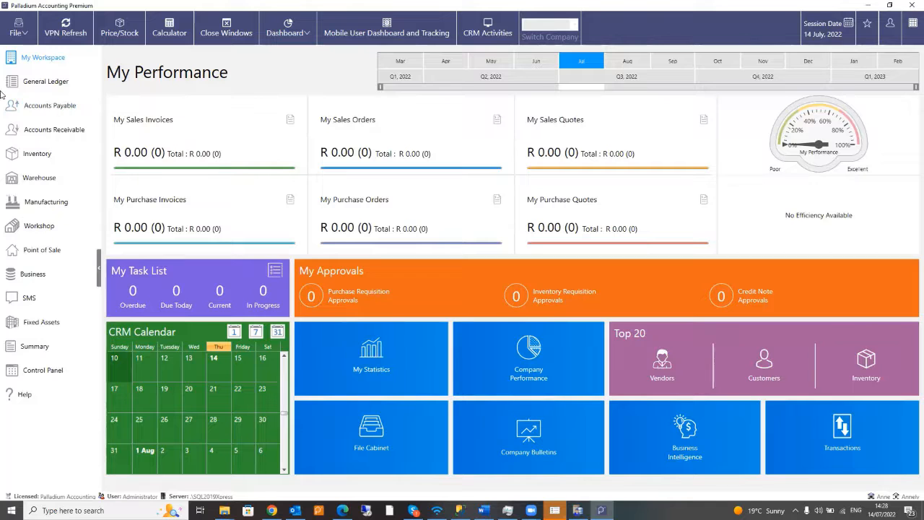
- Launch the Data Importer Utility from the Control Panel's Data Conversion tools
click(16, 371)
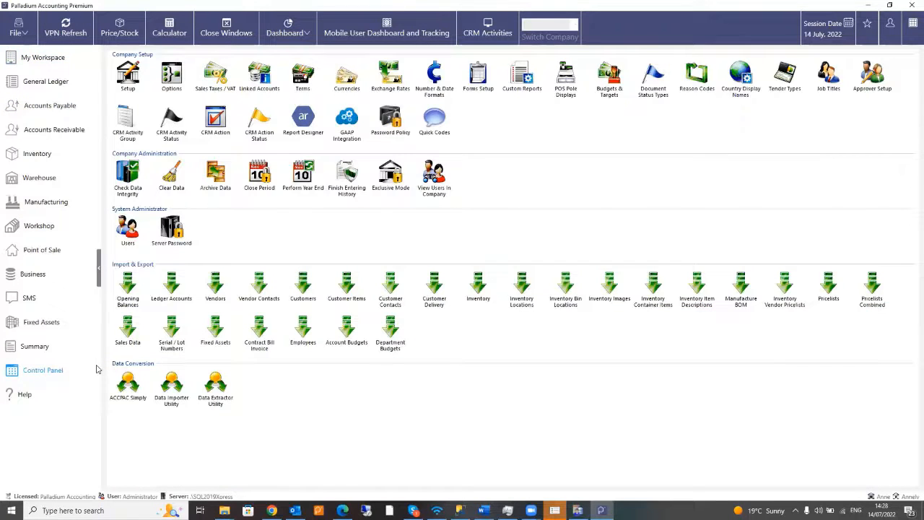
click(173, 385)
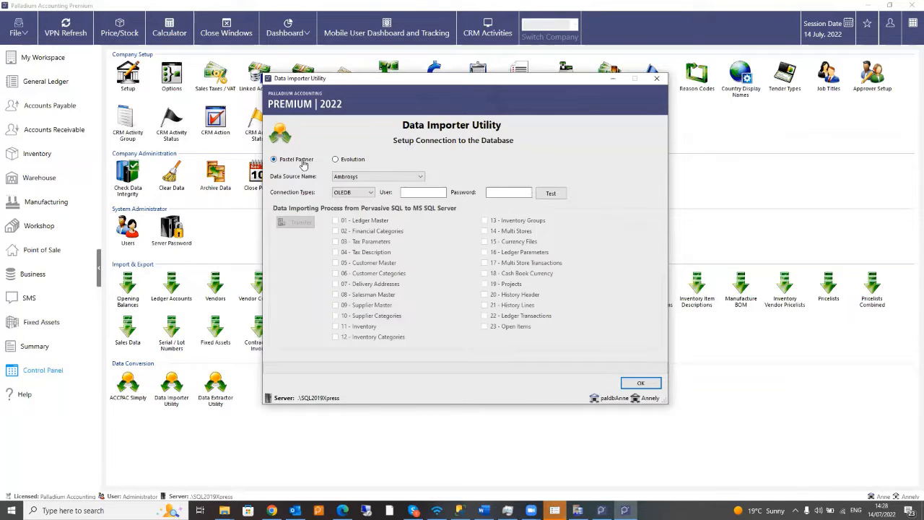
- Toggle the source type back to Pastel Partner, review the data source list, then close the Data Importer
click(334, 160)
click(286, 159)
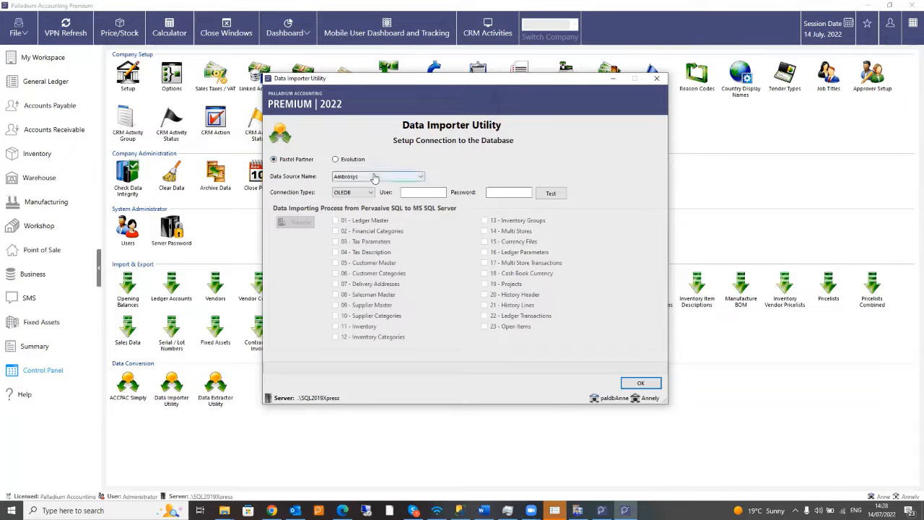
click(374, 178)
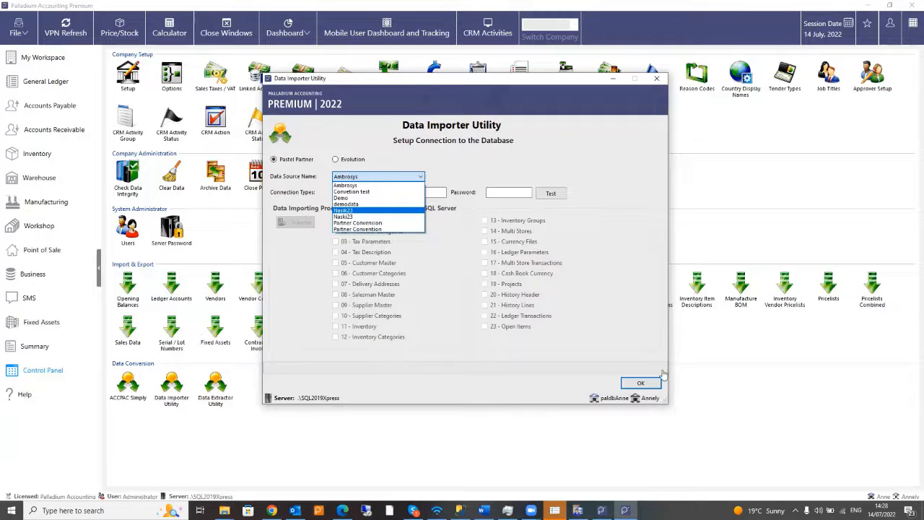
key(Up)
key(Up)
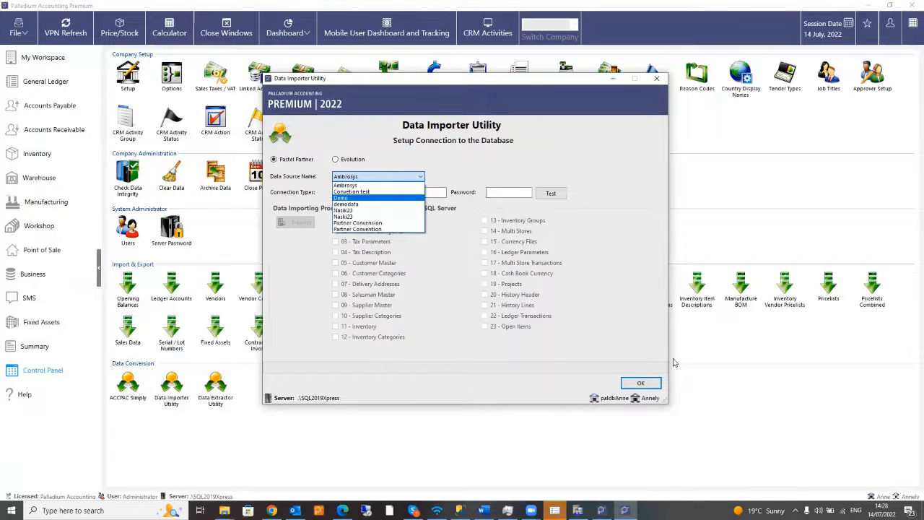
click(640, 384)
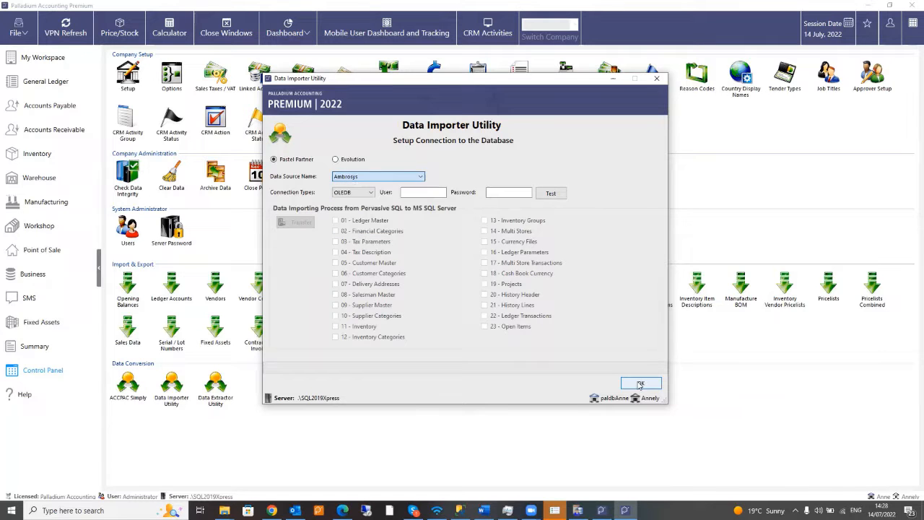
click(656, 78)
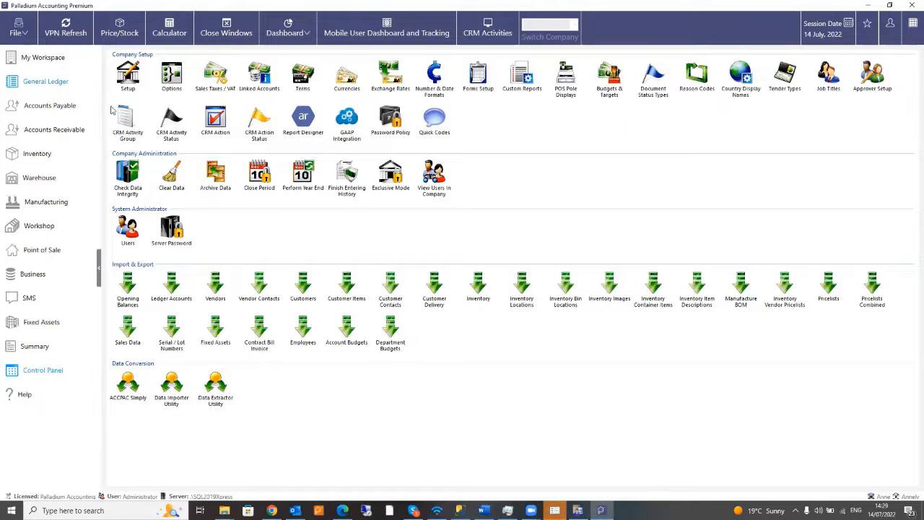
- Create a new company via File > New, finishing the current company and entering a new name
click(21, 33)
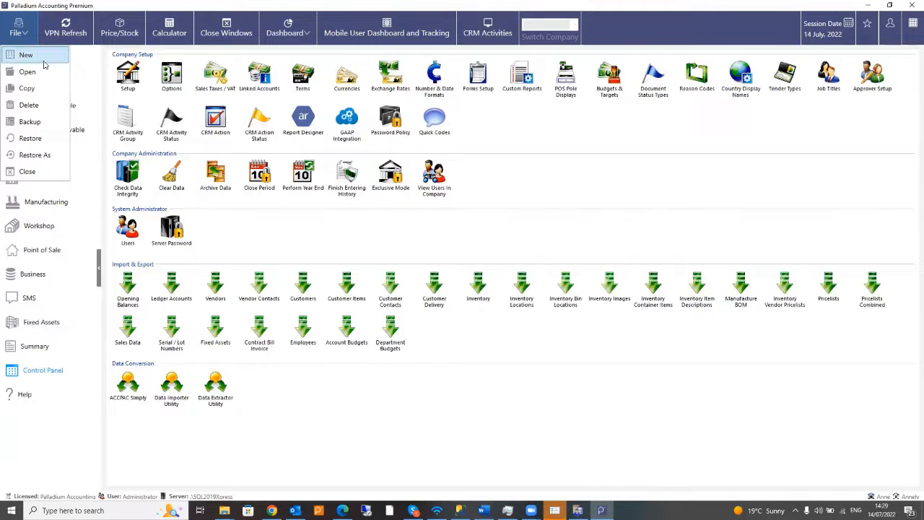
click(33, 58)
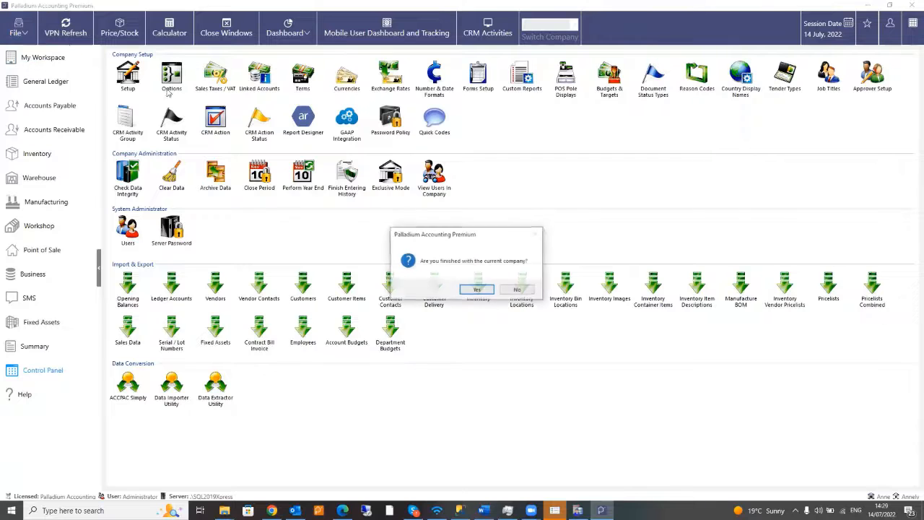
click(480, 290)
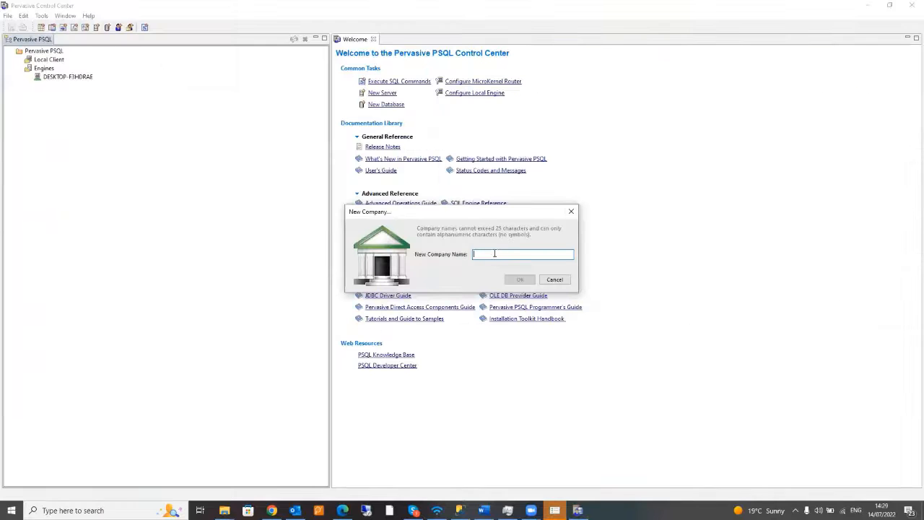
text(A)
click(521, 281)
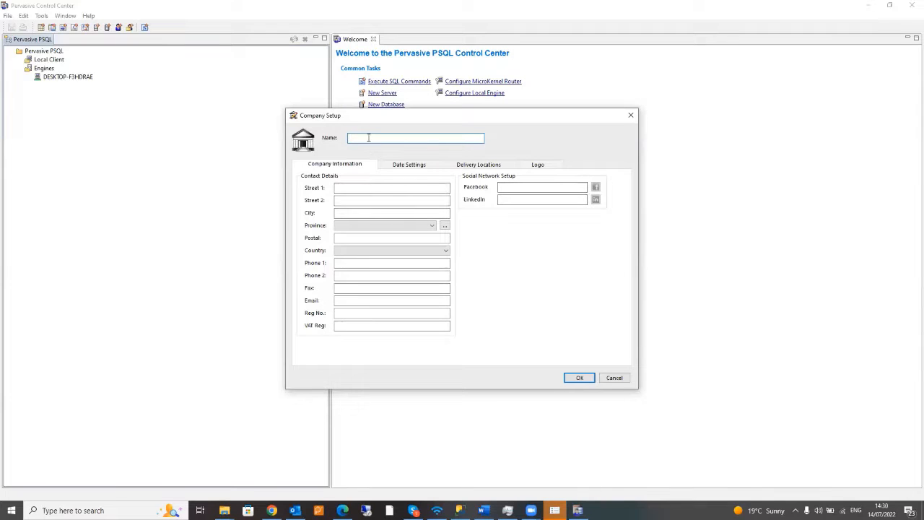
- Enter the company name, set Country to South Africa, and view the financial year Date Settings
text(nnelyS)
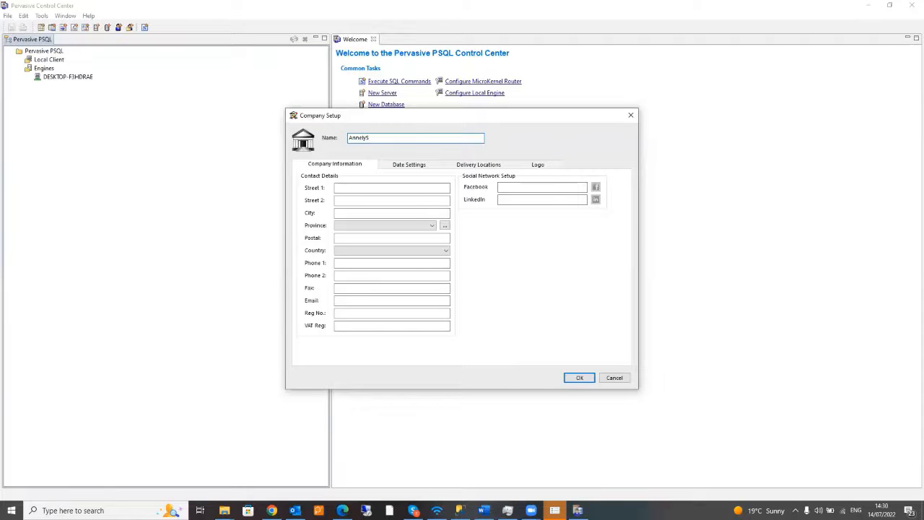
click(426, 251)
text(sou)
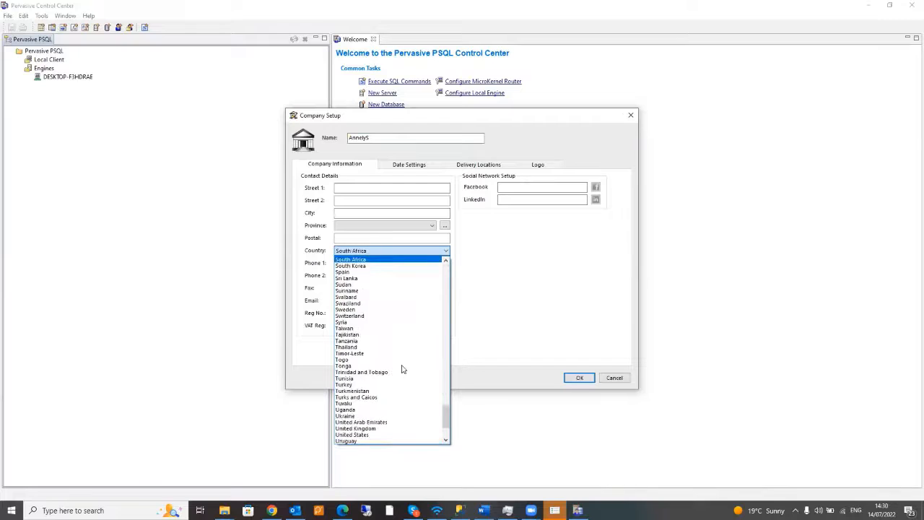
click(348, 259)
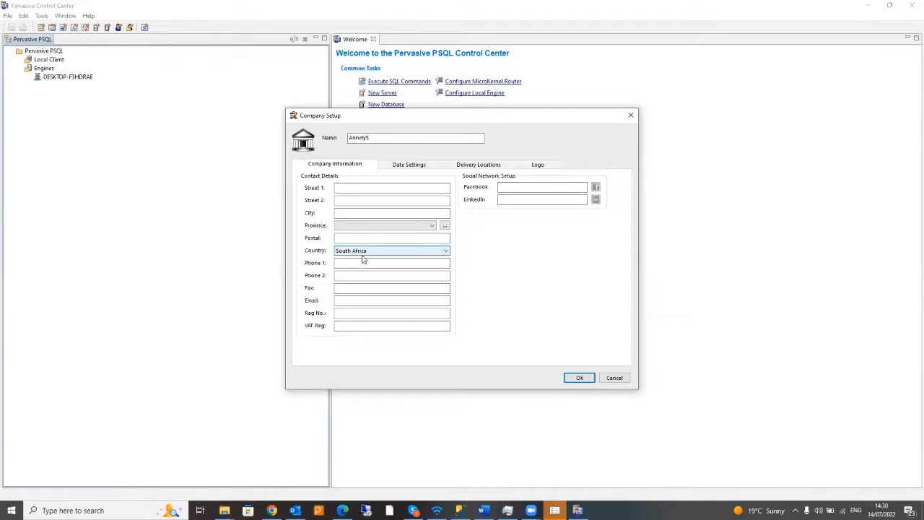
click(409, 164)
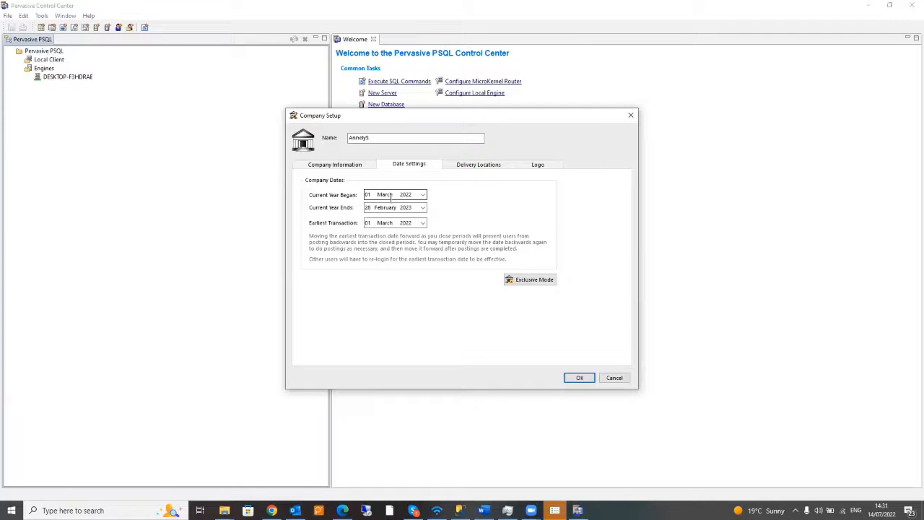
- Save the company setup, accepting the country-lock warning and the home currency notice
click(580, 378)
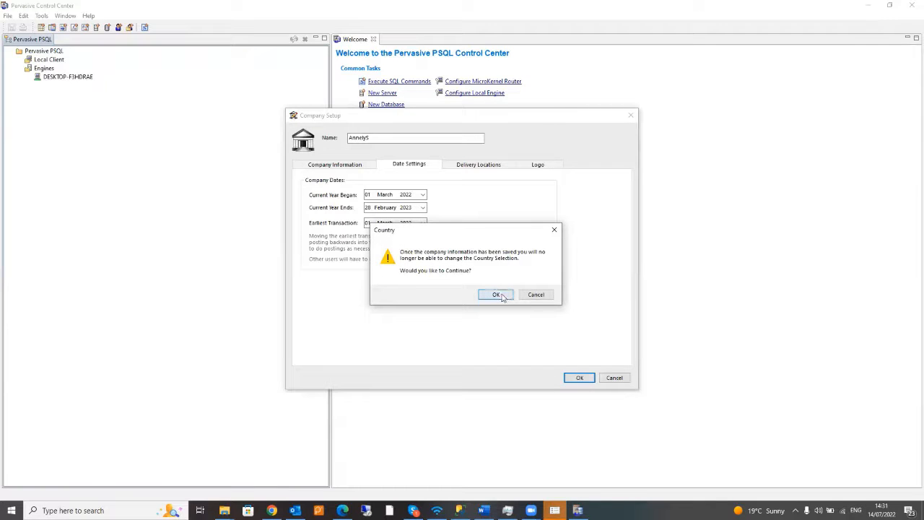
click(501, 296)
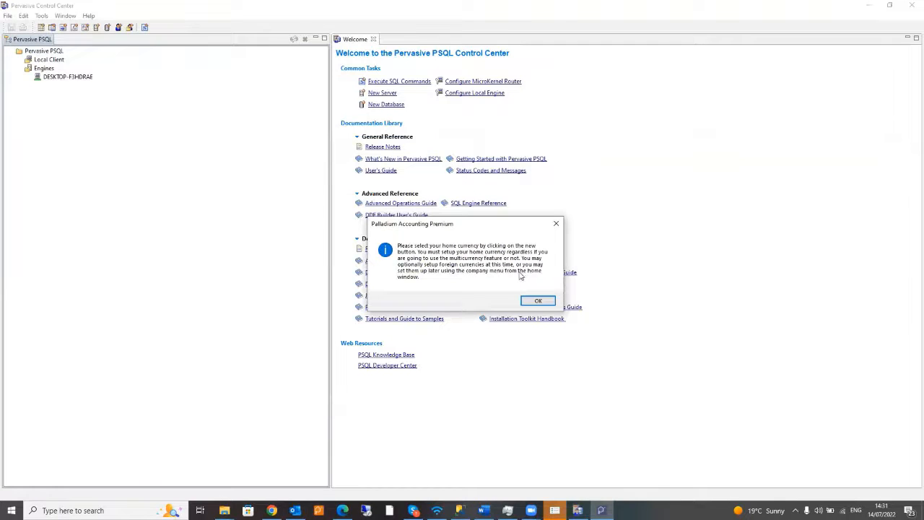
click(541, 301)
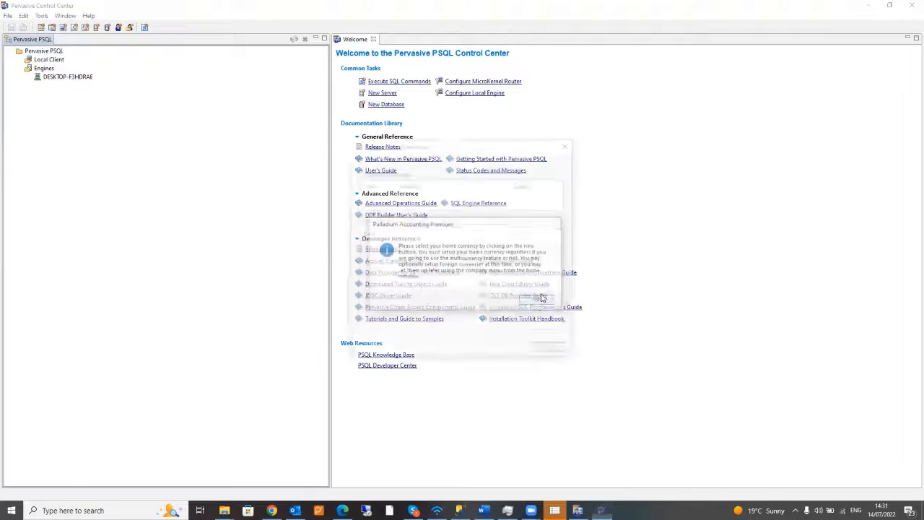
- Add ZAR South African Rand as the home currency and continue
click(364, 156)
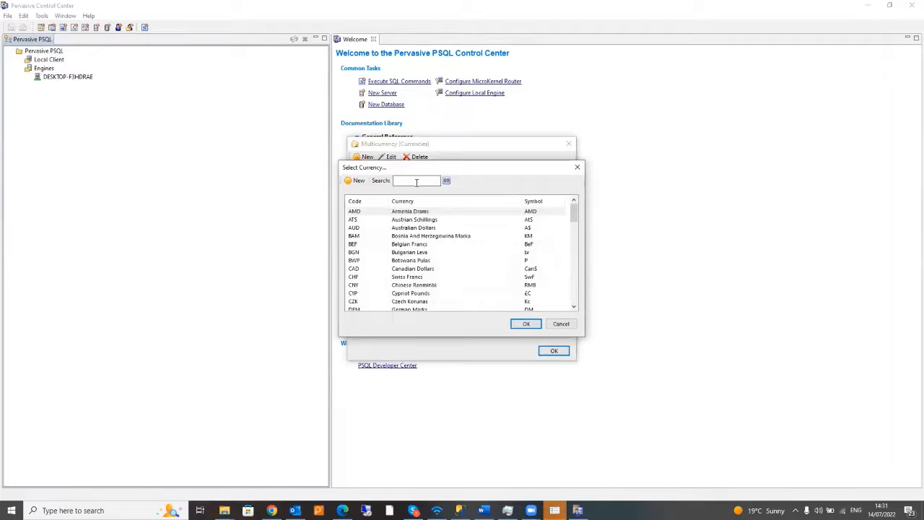
text(zar)
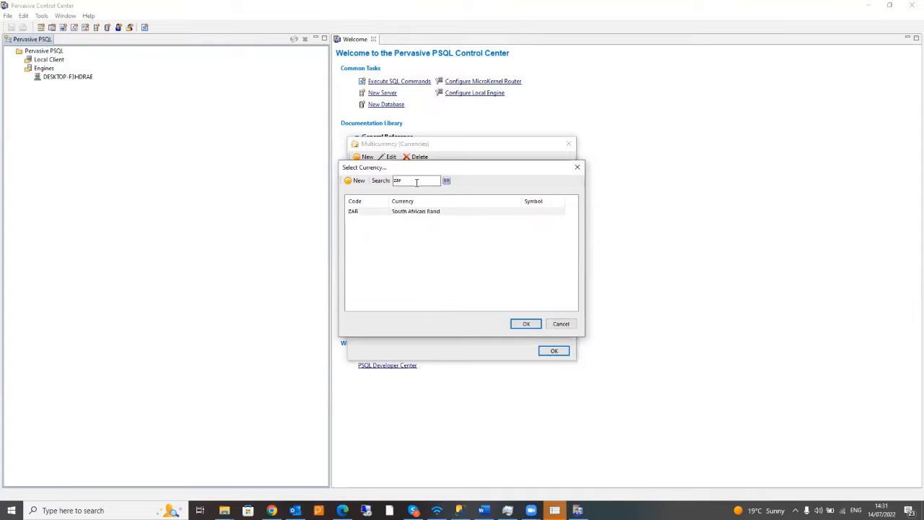
click(421, 212)
click(526, 323)
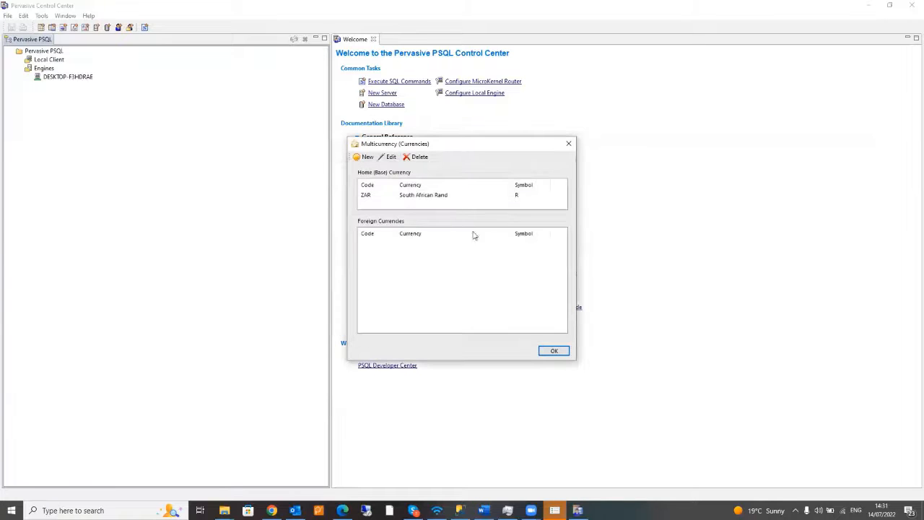
click(553, 351)
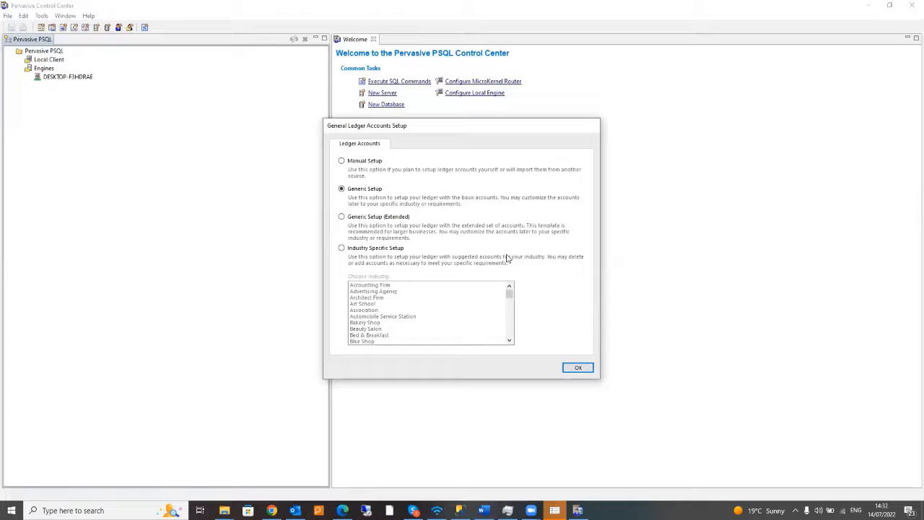
- Use Manual Setup for ledger accounts with user-defined Pastel Partner default financial categories
click(354, 165)
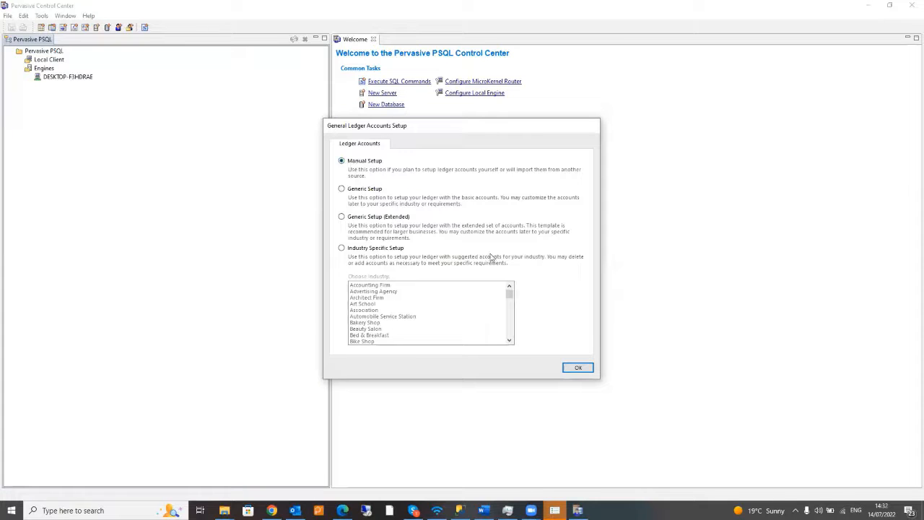
click(580, 365)
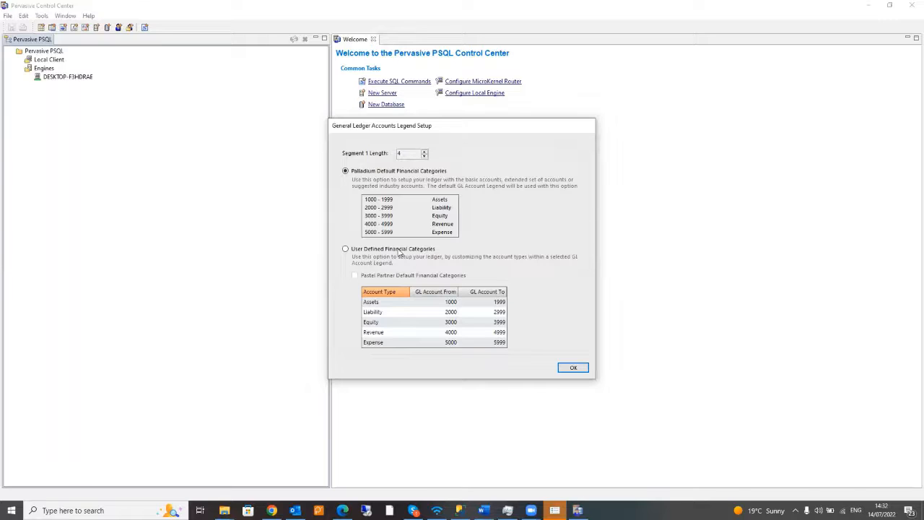
click(369, 251)
click(406, 275)
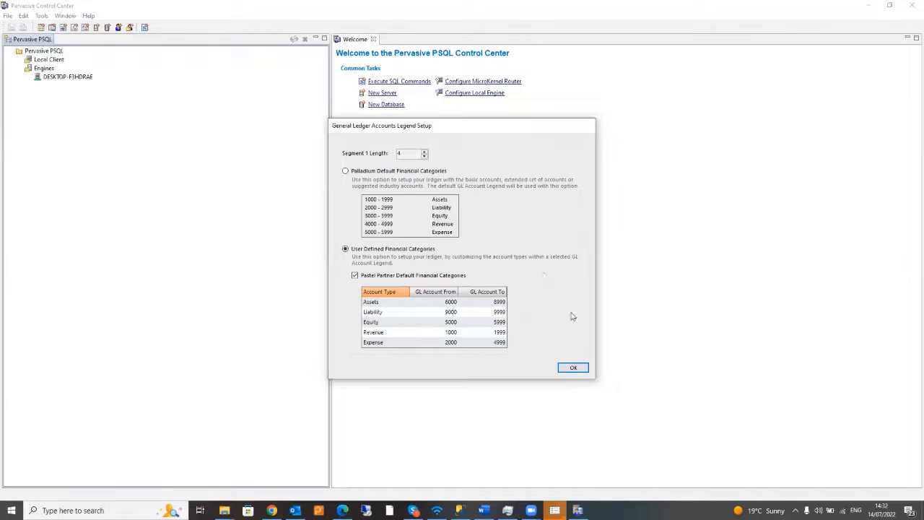
- Add Segment2 'Sub Account No', Alpha-Numeric with 4 characters, giving account format 0000-AAAA
click(578, 369)
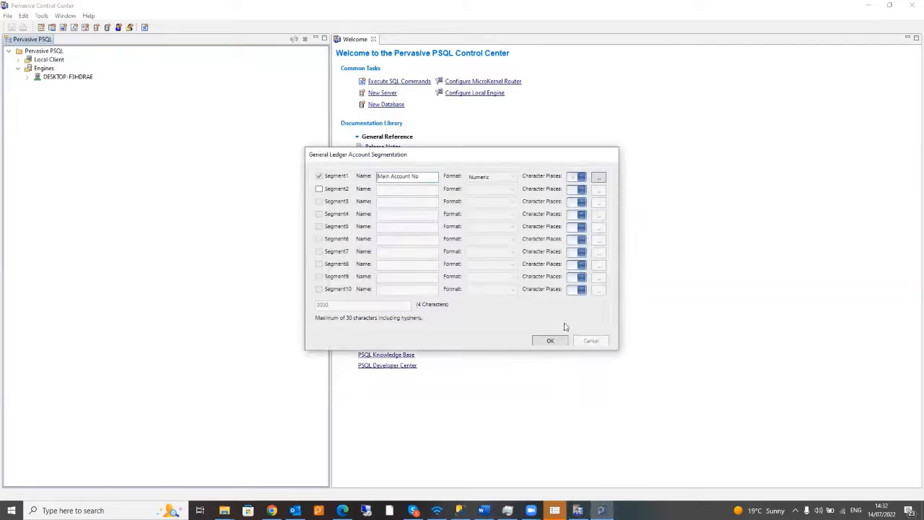
click(319, 189)
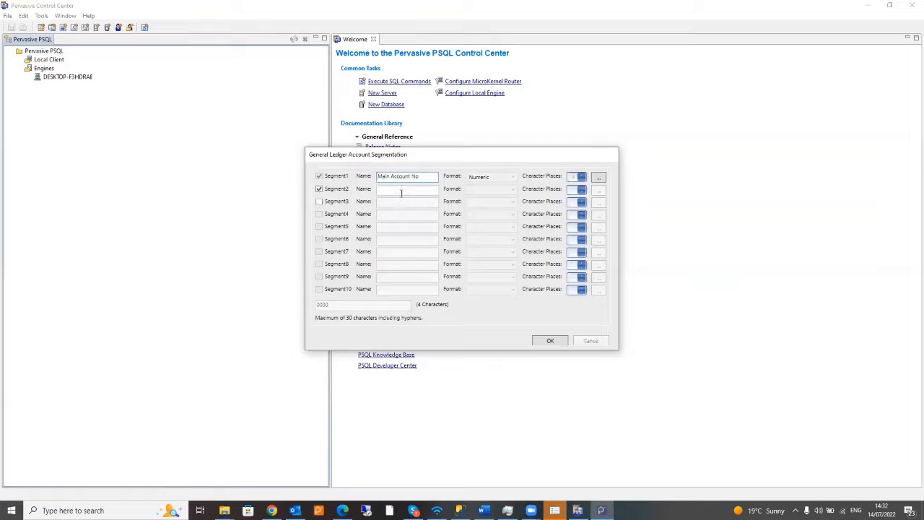
click(401, 192)
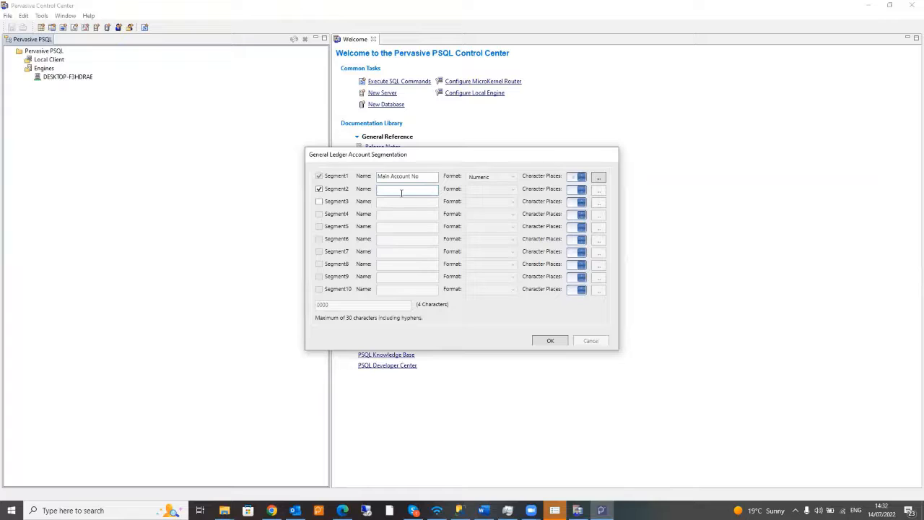
text(Sub)
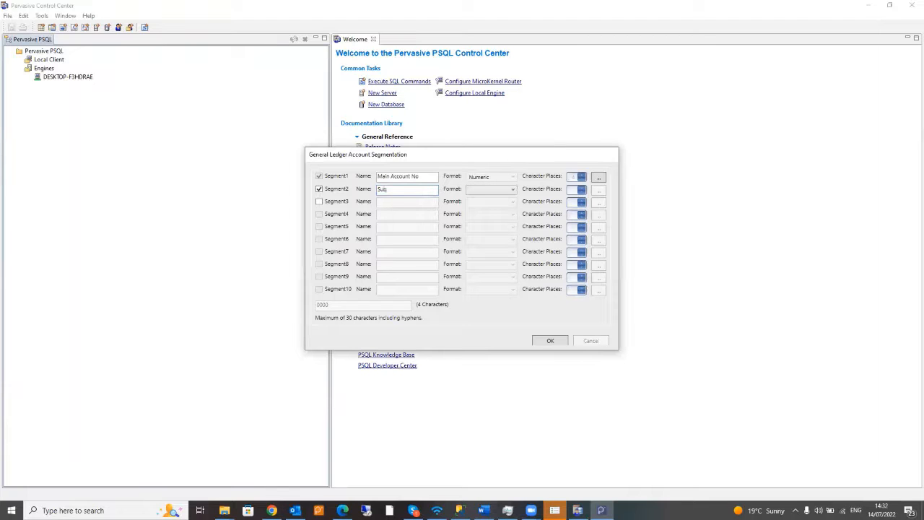
text( Accoun)
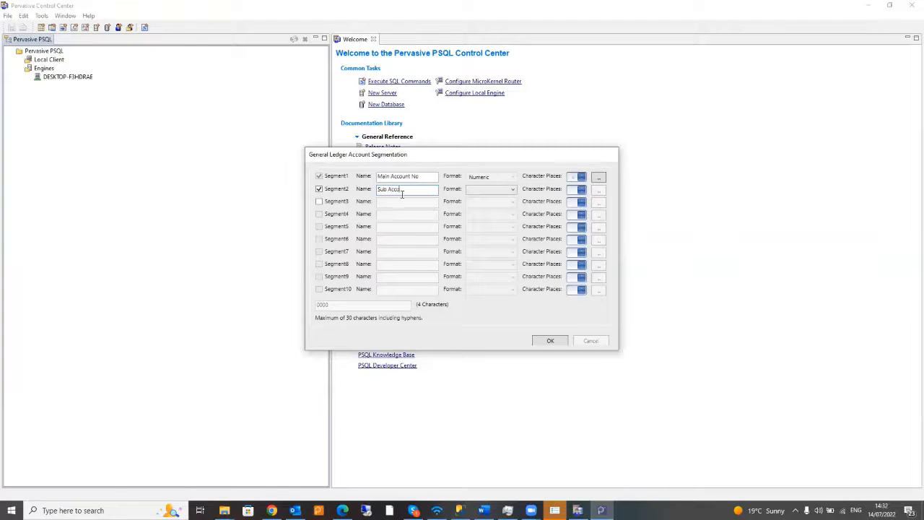
text(t No)
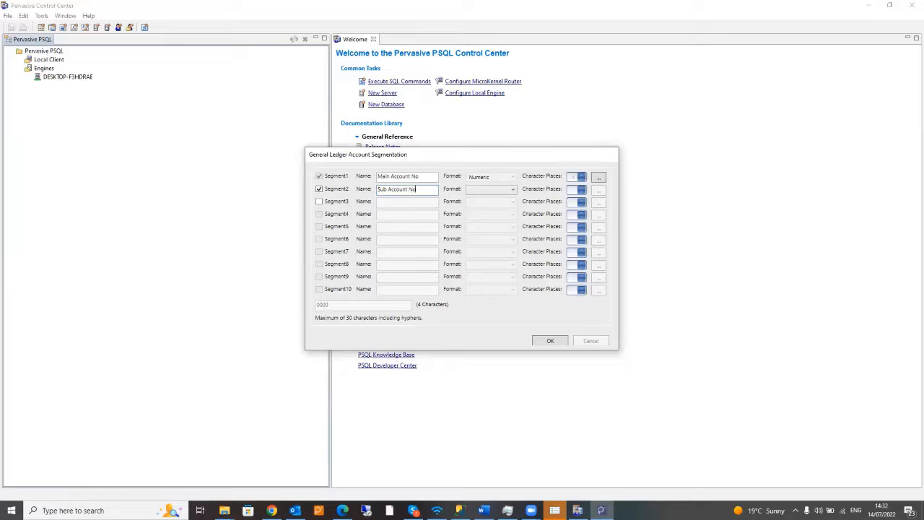
click(512, 189)
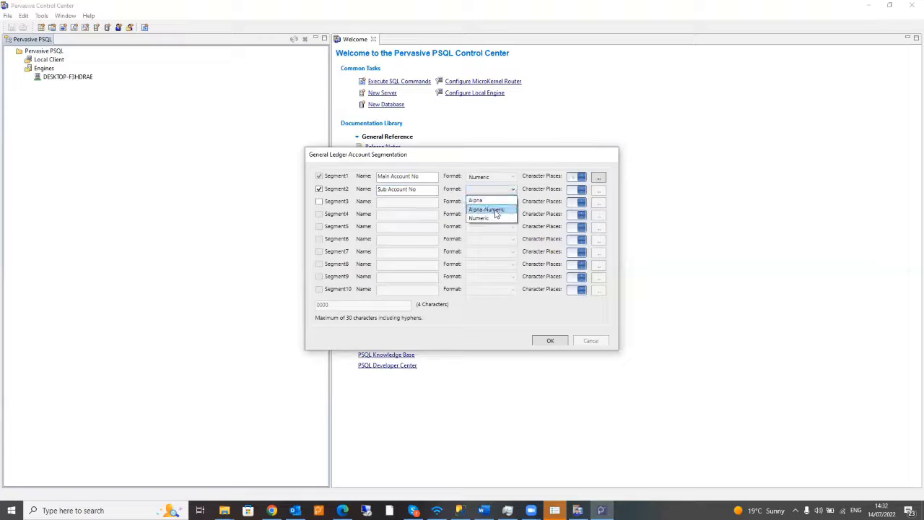
click(494, 208)
click(582, 190)
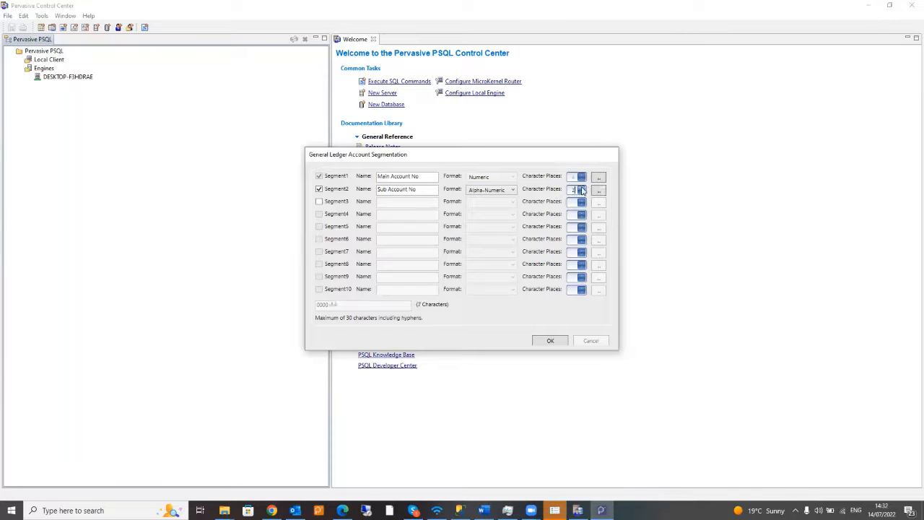
click(557, 346)
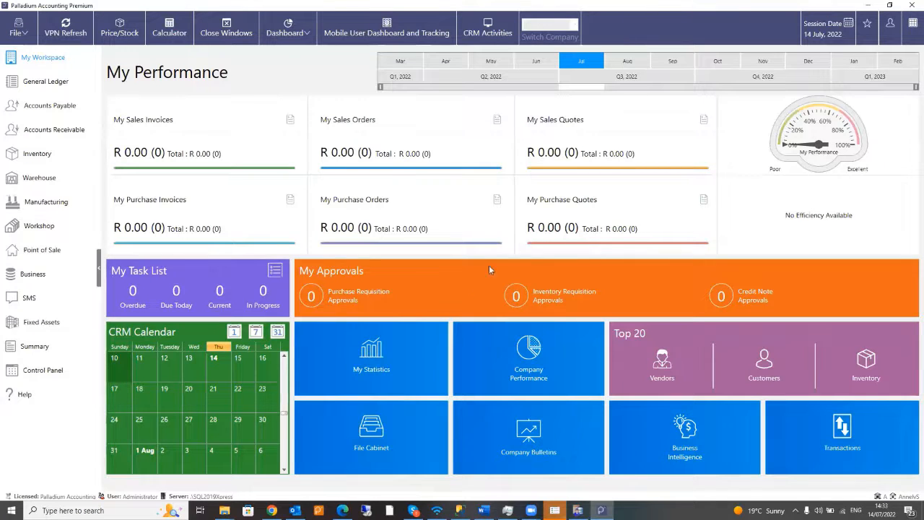
- Launch the Data Importer Utility from the Control Panel's Data Conversion tools
click(44, 370)
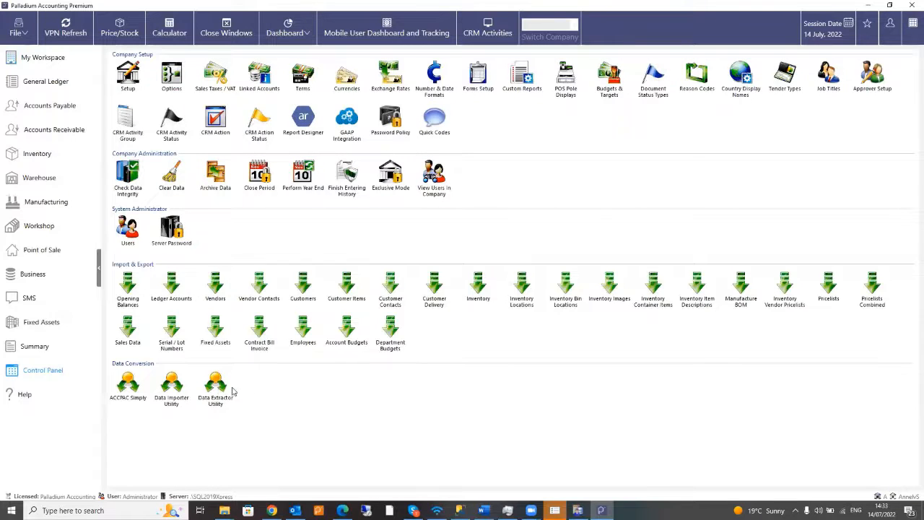
double_click(171, 380)
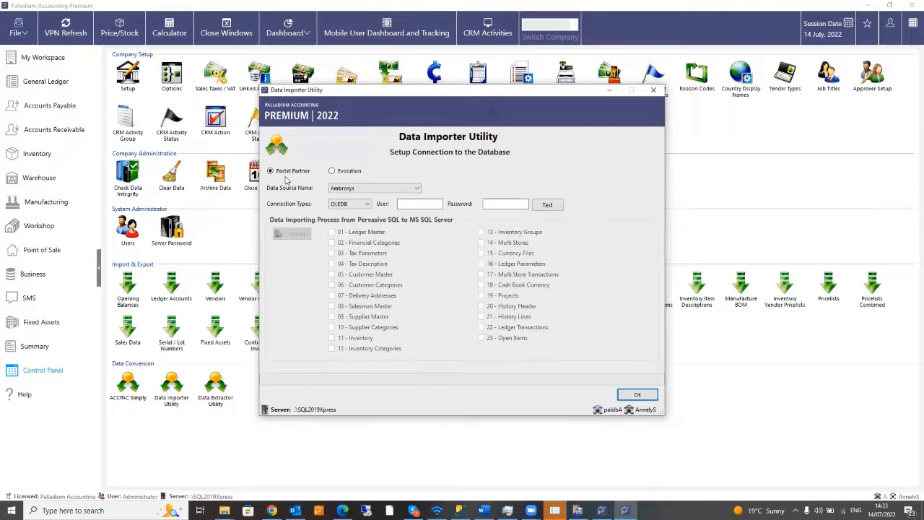
- Set the Data Source Name to Demo with an ODBC connection and test it
click(355, 192)
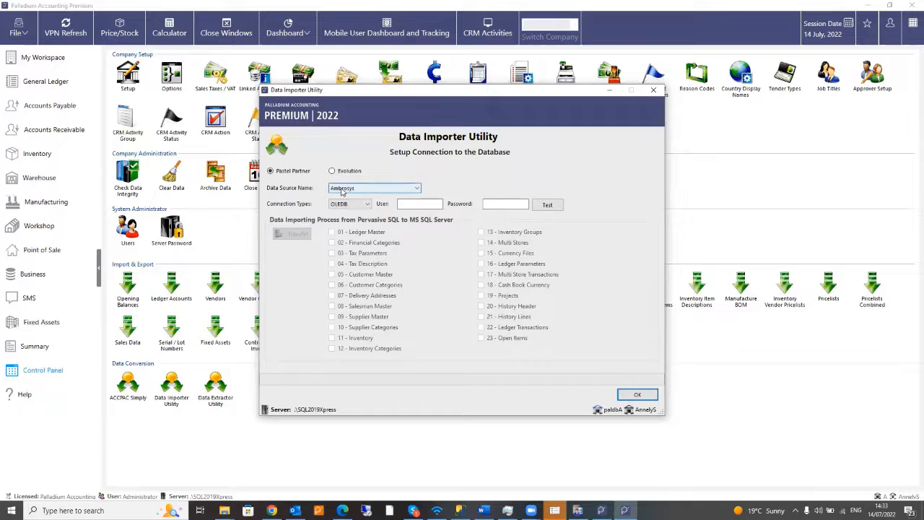
click(344, 192)
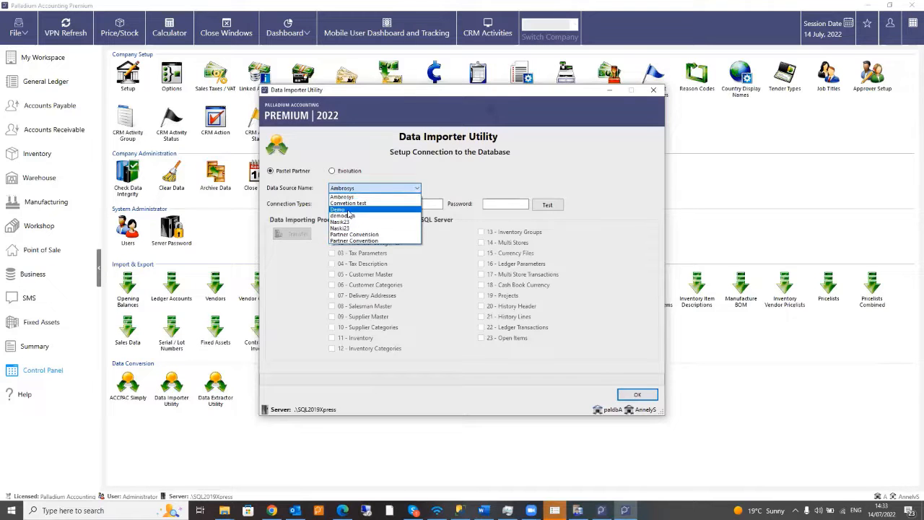
click(348, 213)
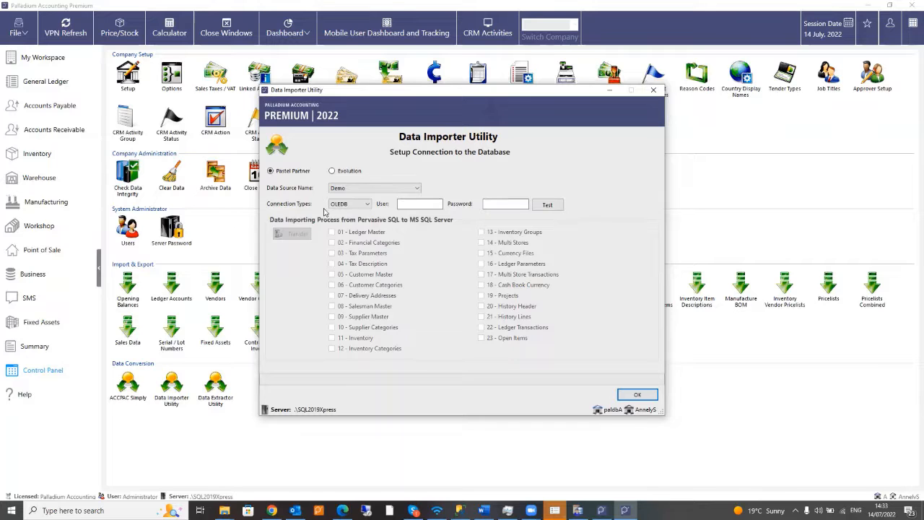
click(354, 204)
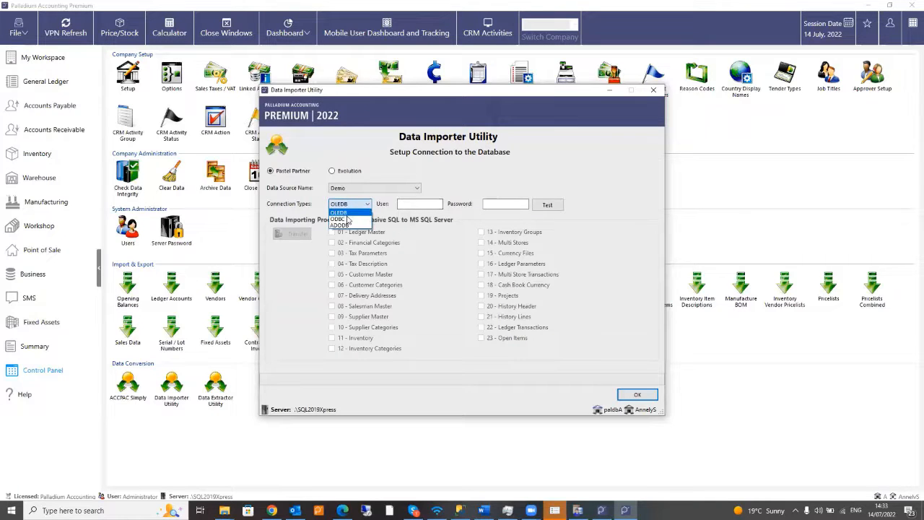
click(364, 220)
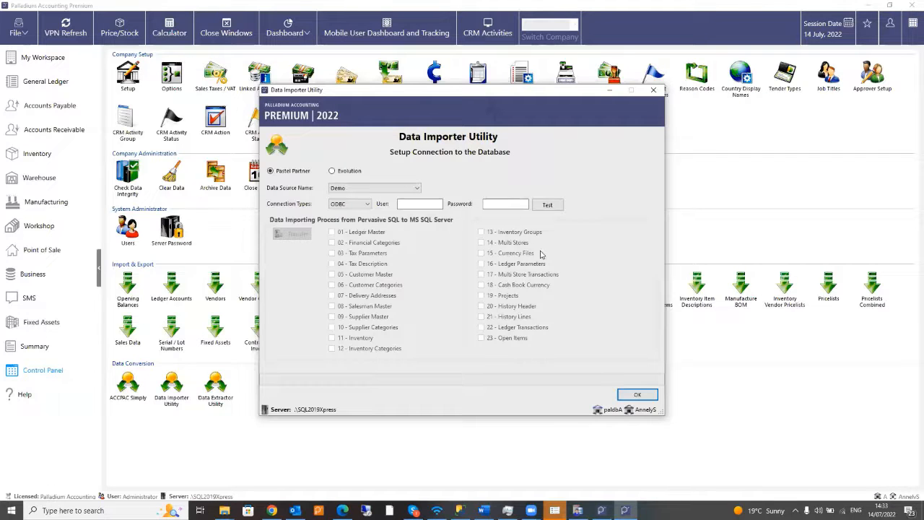
click(551, 209)
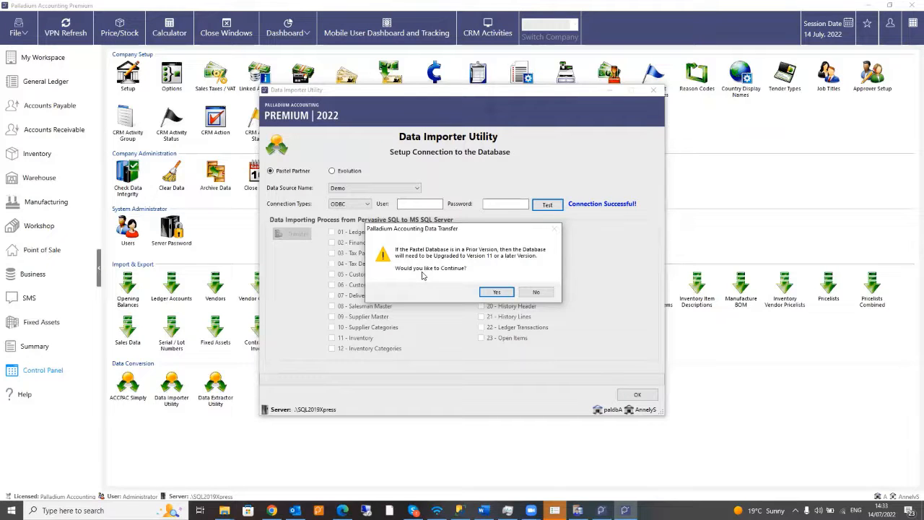
- Accept the Version 11 upgrade warning, transfer the Demo Pastel data, and close the importer
click(496, 292)
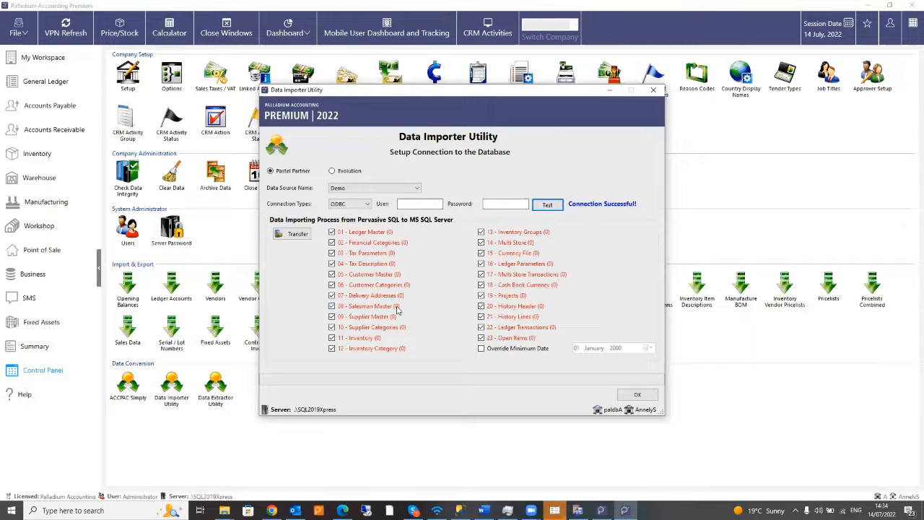
click(295, 239)
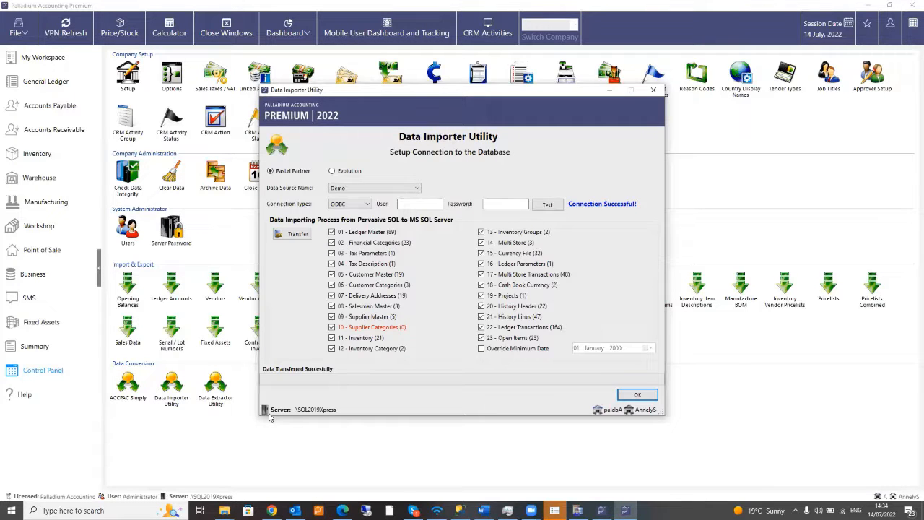
click(650, 394)
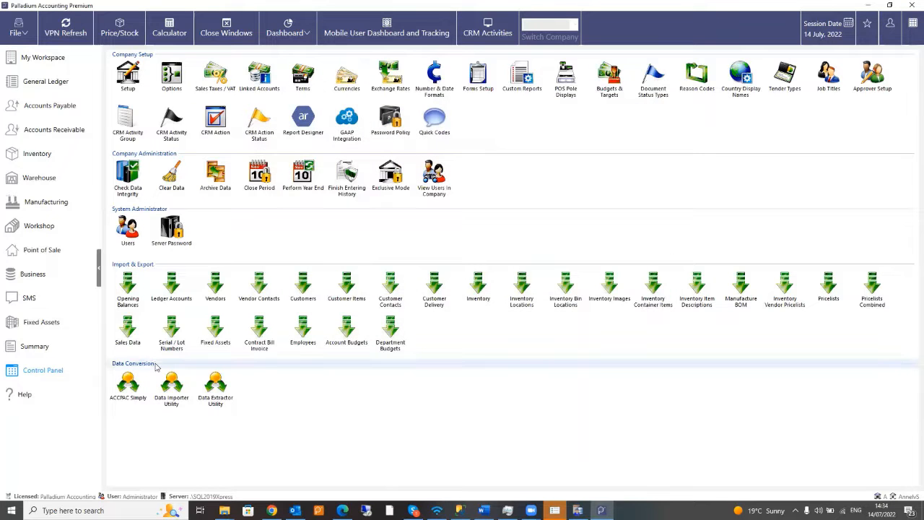
- In the Data Extractor, mark the ledger, customer, vendor, inventory, transaction, history and open-item steps, then proceed
double_click(216, 388)
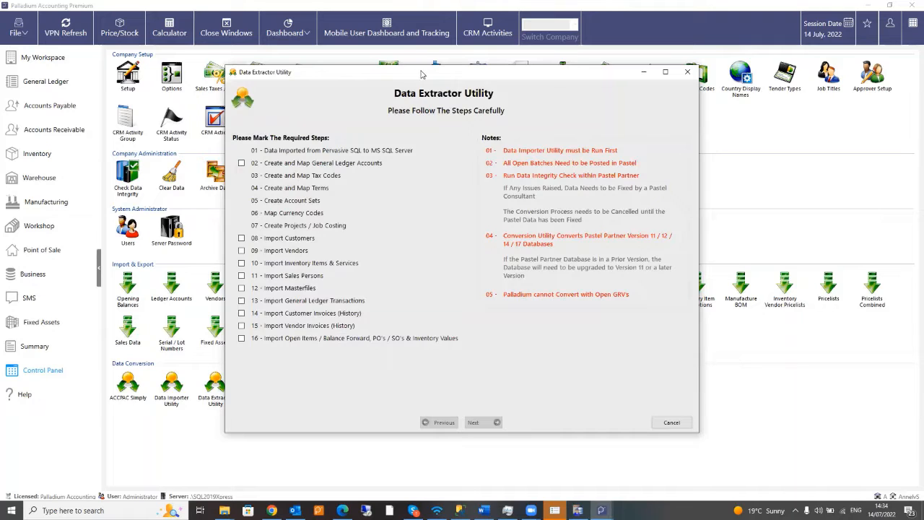
drag(422, 75, 423, 72)
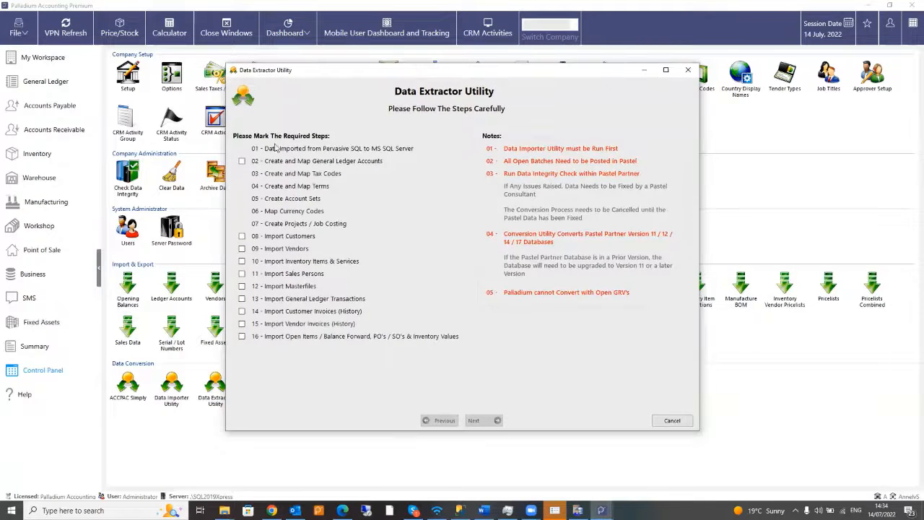
click(241, 161)
click(242, 236)
click(242, 248)
click(242, 261)
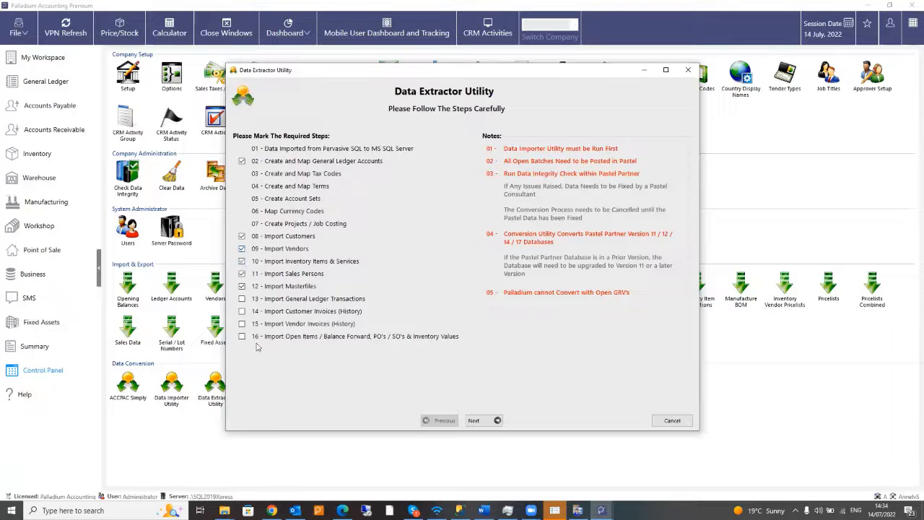
click(242, 298)
click(242, 311)
click(242, 323)
click(242, 335)
click(490, 420)
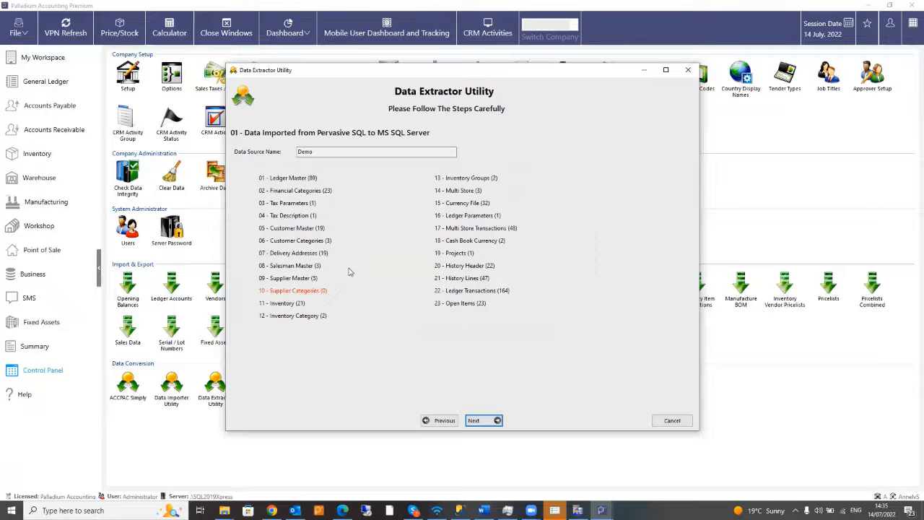
- Advance past the imported data summary, confirming the continue prompt and the Period 13 warning
click(486, 422)
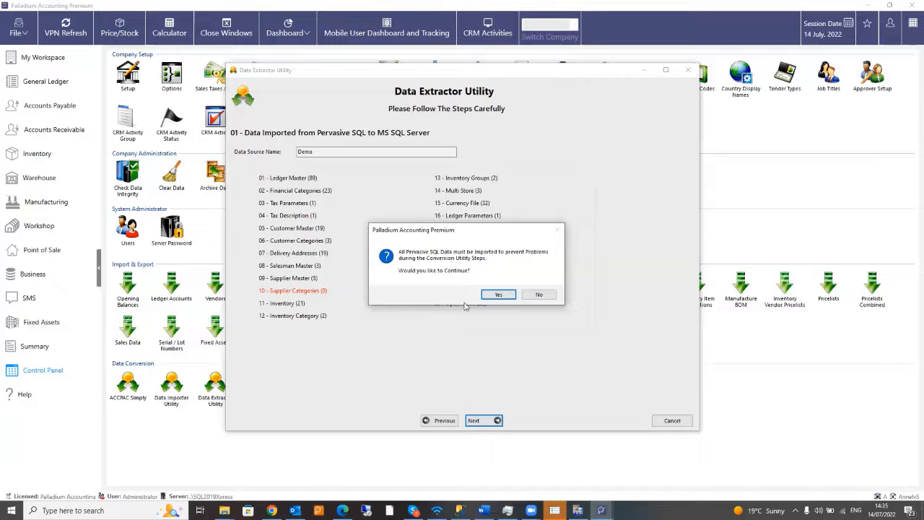
click(498, 295)
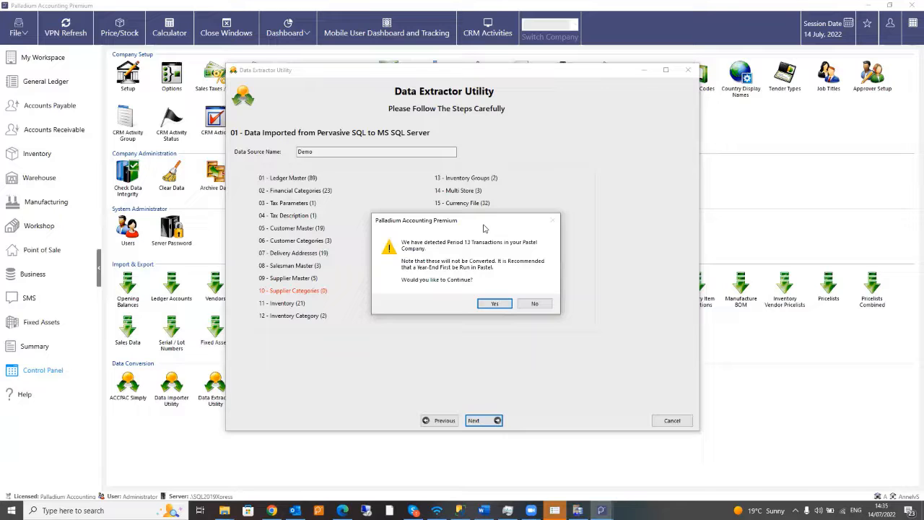
drag(484, 228, 540, 189)
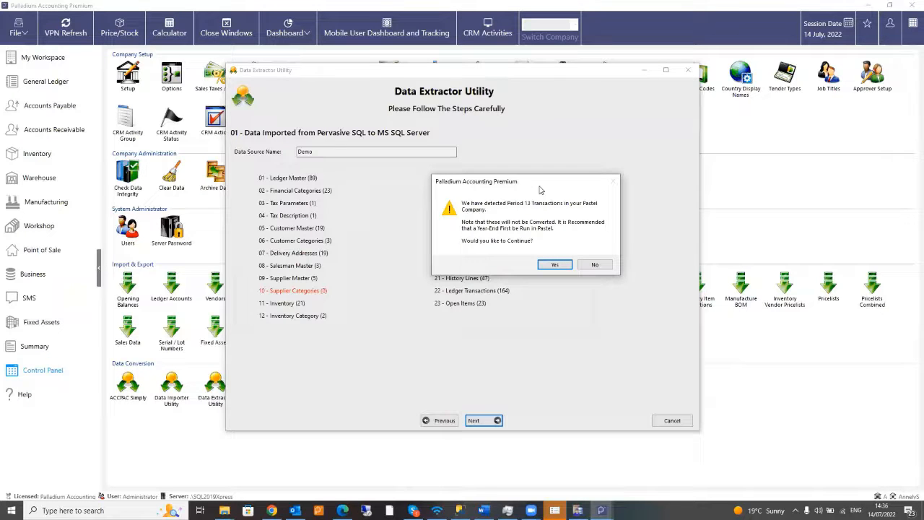
click(554, 265)
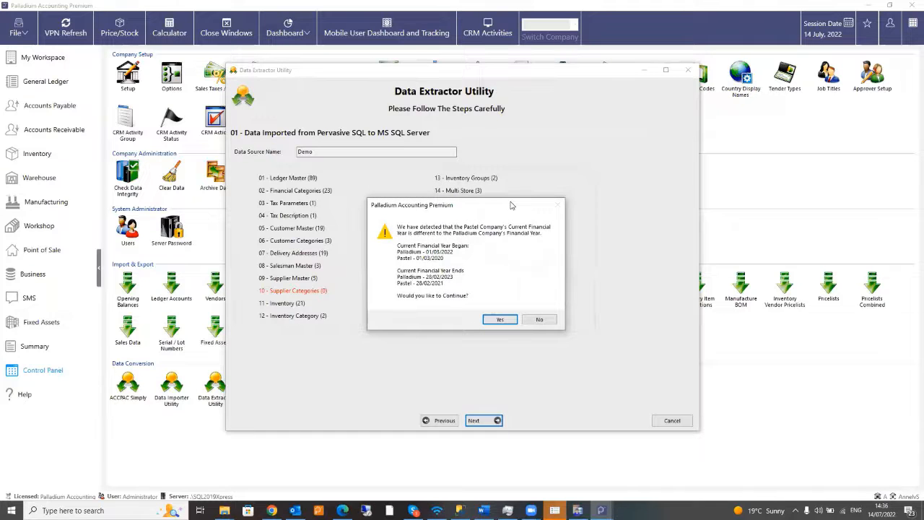
- Decline the financial-year mismatch warning to return to step 01's 23-table list
drag(511, 205, 560, 186)
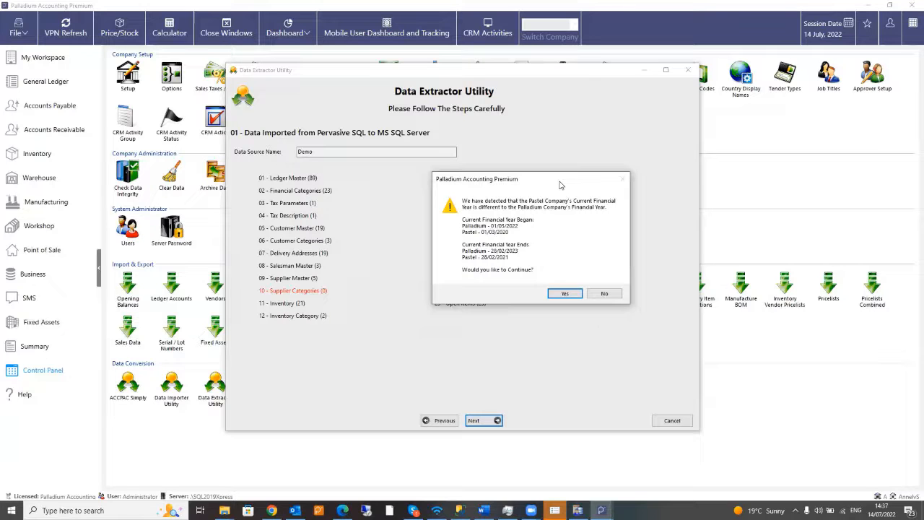
click(608, 294)
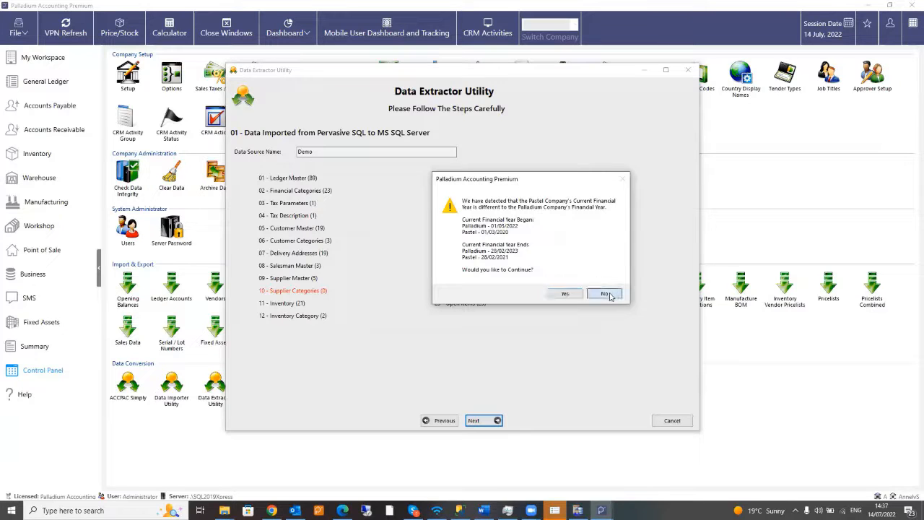
- Close the Data Extractor and integrity result, then start a new company and confirm finishing the current one
click(670, 426)
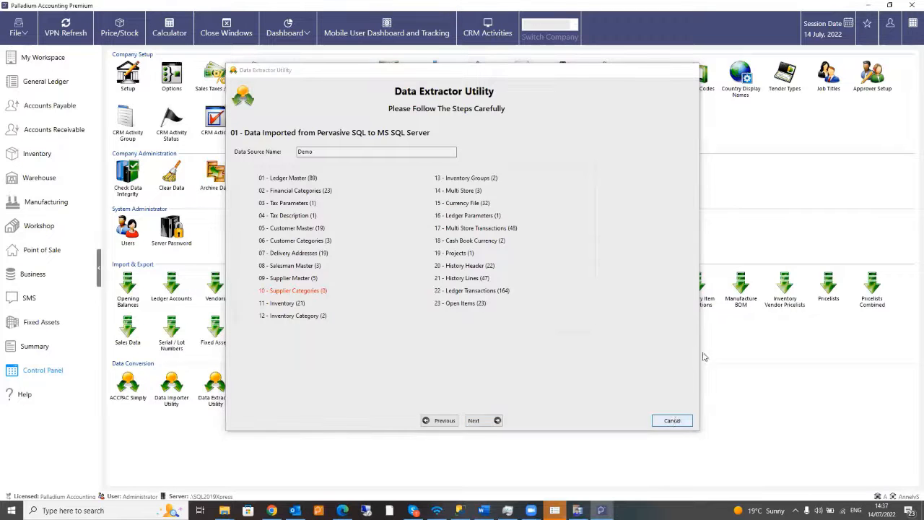
click(656, 353)
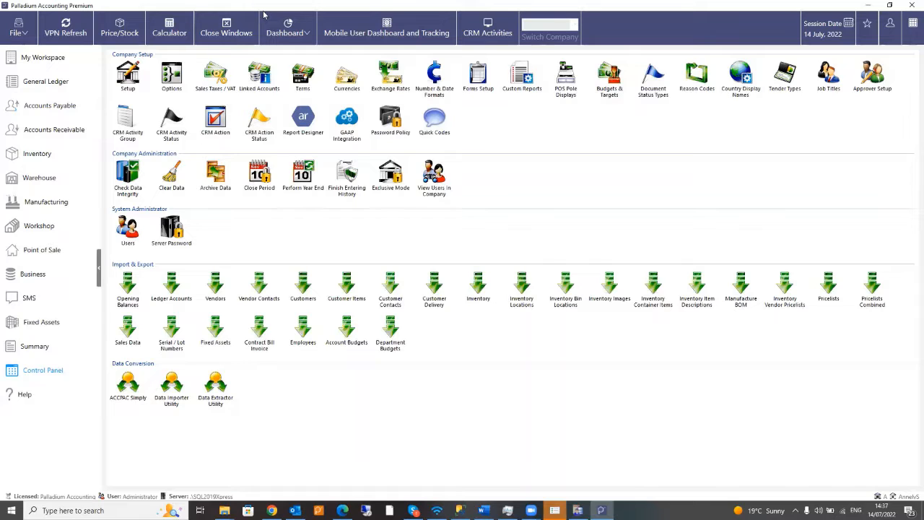
click(16, 29)
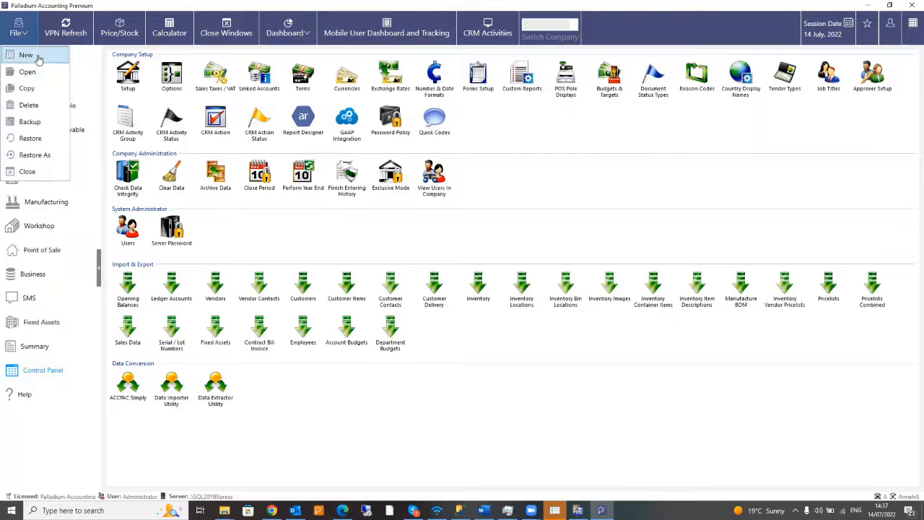
click(39, 57)
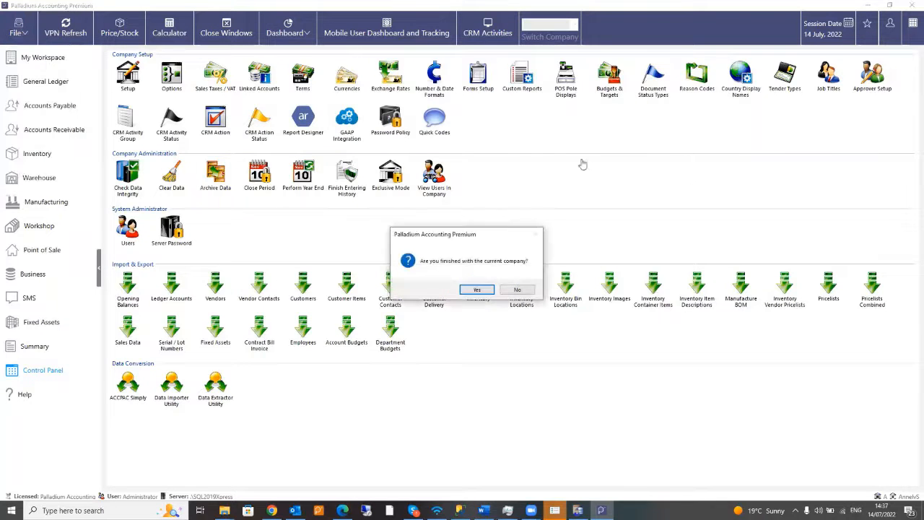
click(480, 290)
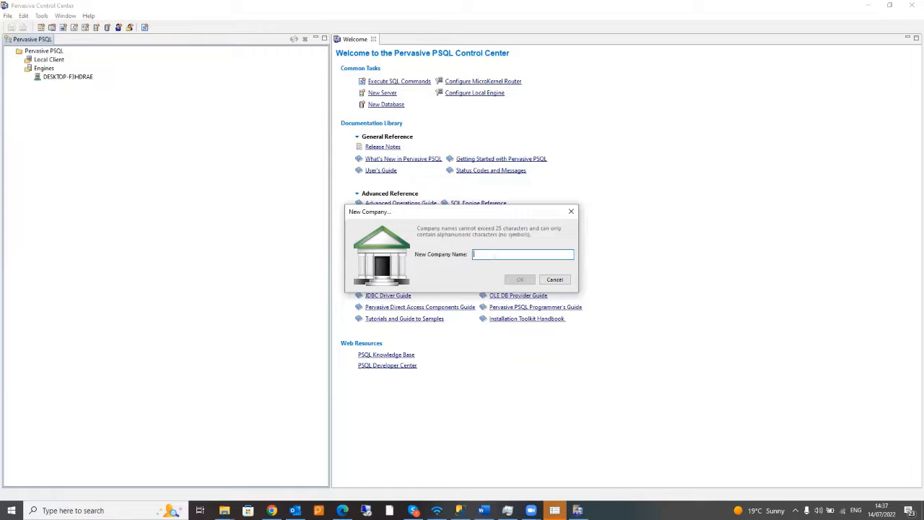
- Enter TEST1 as the new company name and start creating it
text(TRa)
text(est1)
click(519, 280)
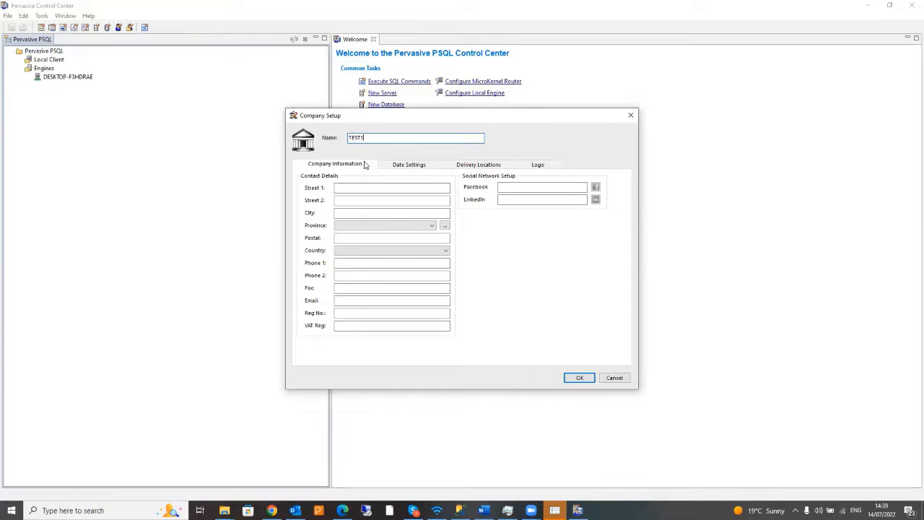
- Choose South Africa as TEST1's country and bring up the Date Settings
click(360, 250)
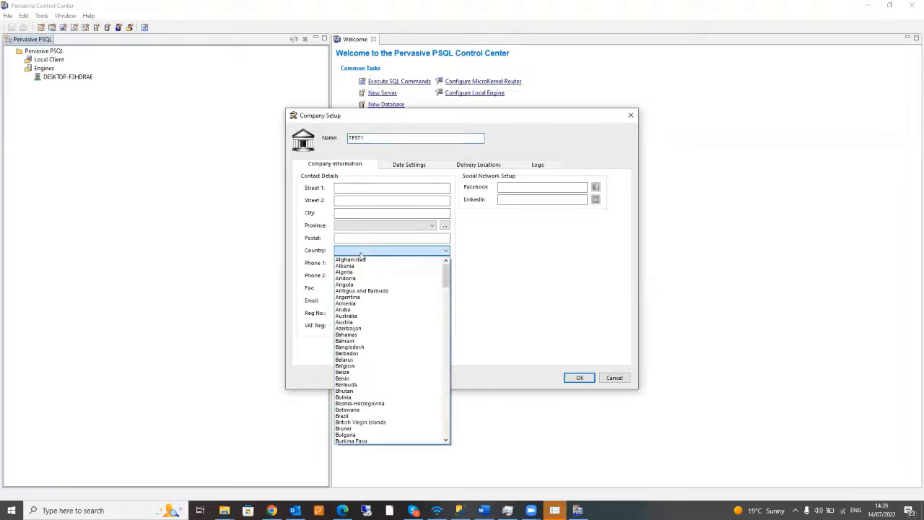
text(sou)
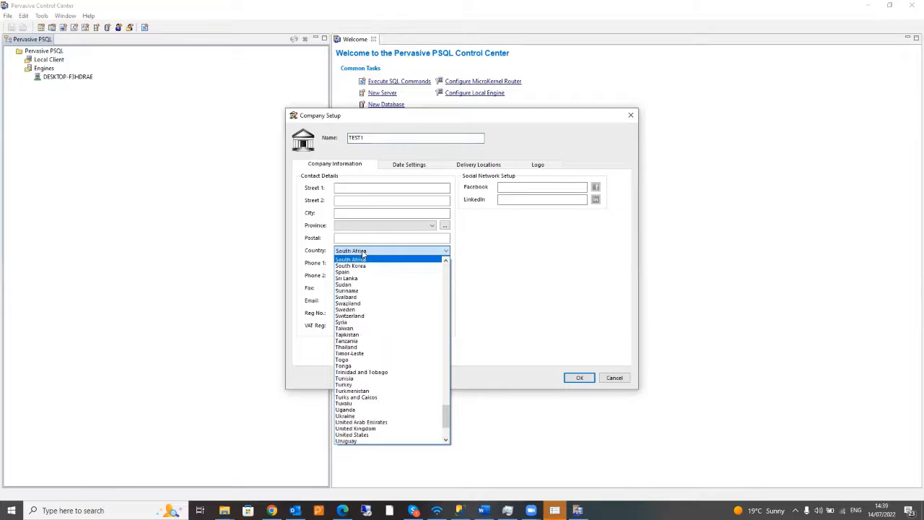
key(Return)
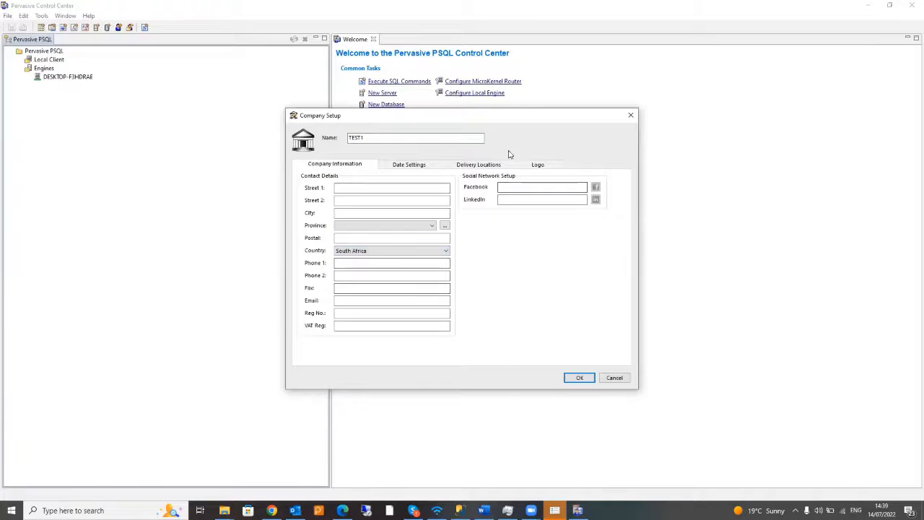
click(422, 166)
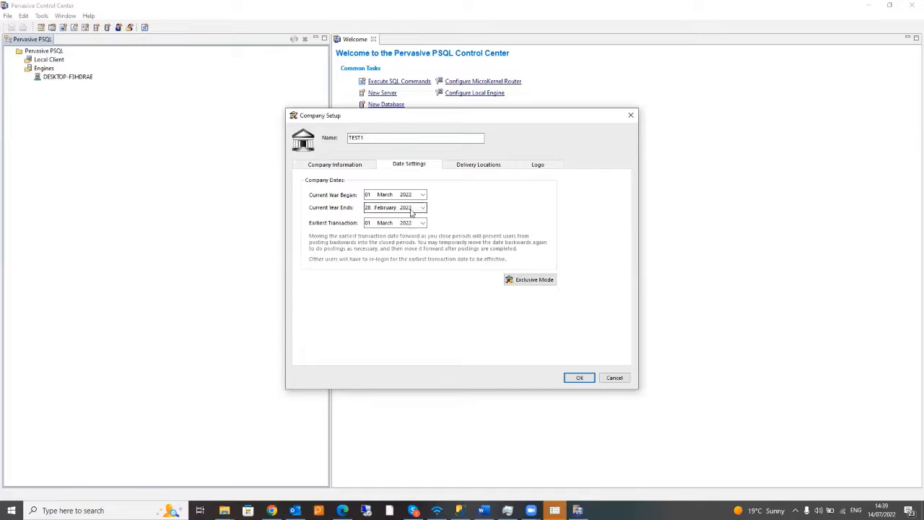
- Set the financial year to begin 01 March 2020, ending 28 February 2021
click(423, 195)
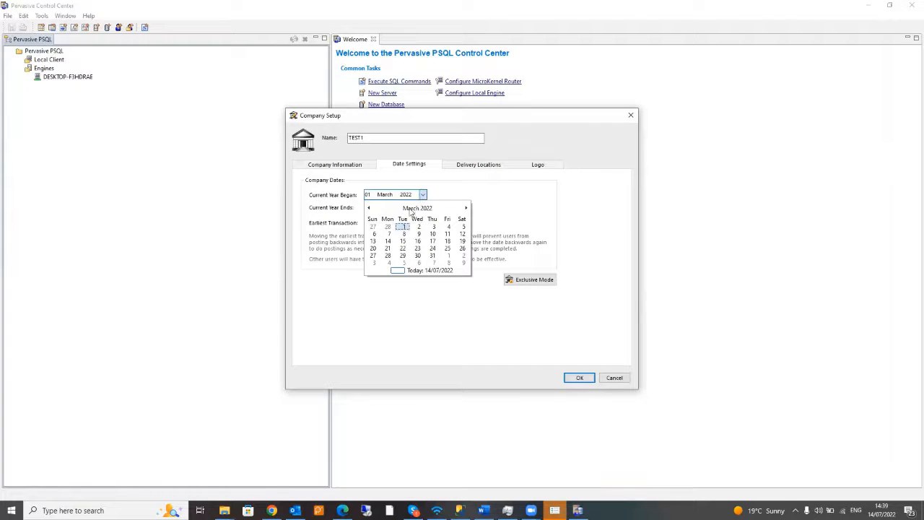
click(417, 208)
click(417, 208)
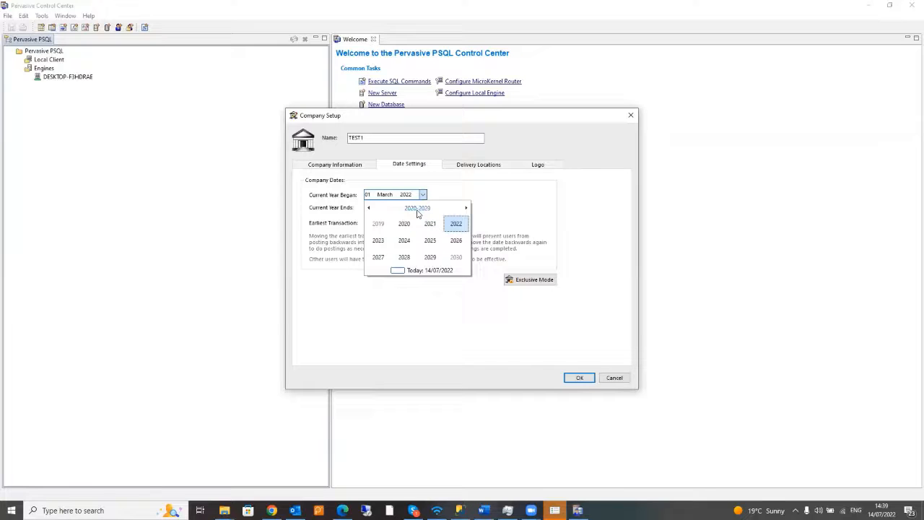
click(404, 224)
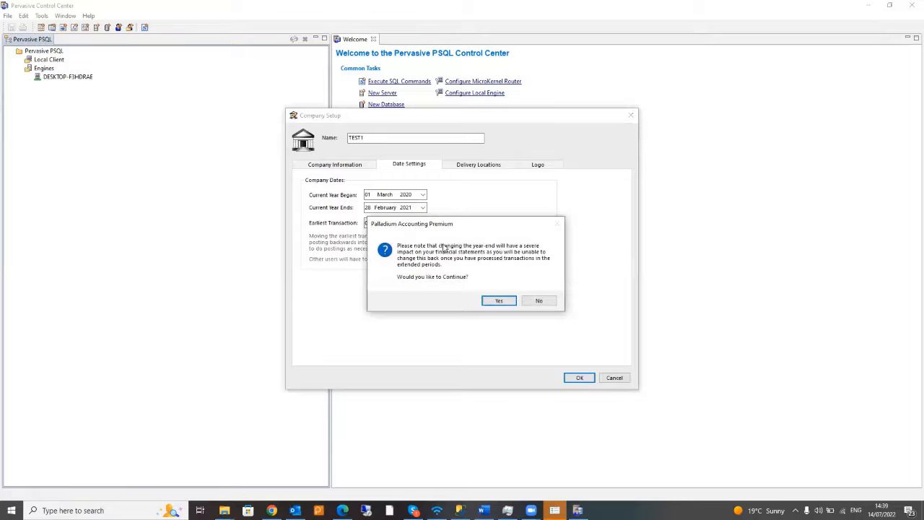
click(498, 301)
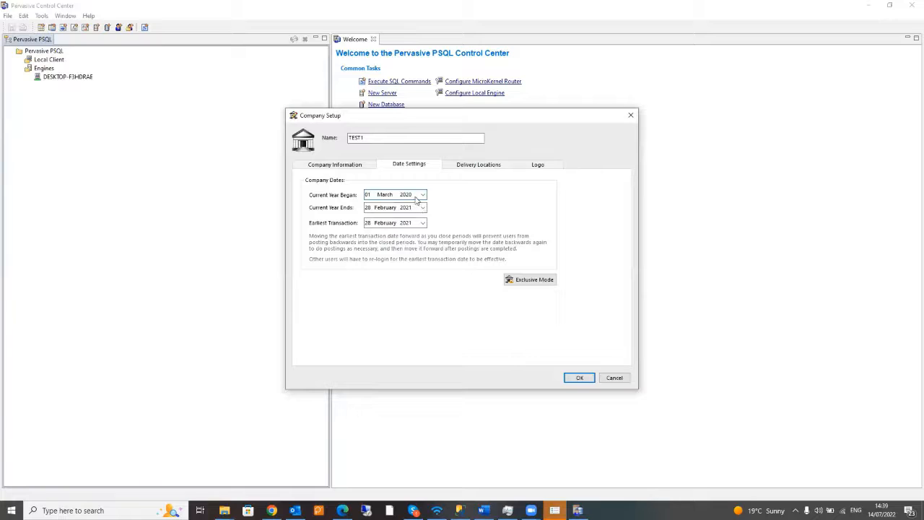
click(423, 208)
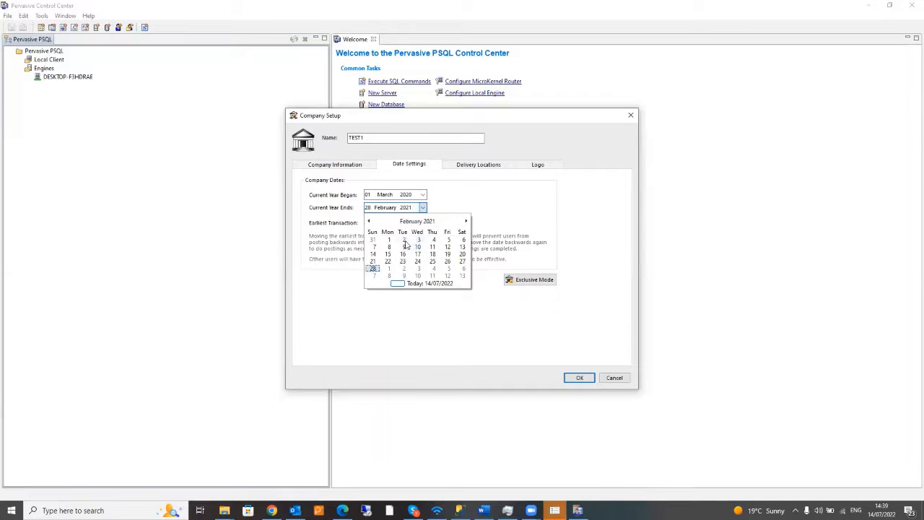
click(372, 269)
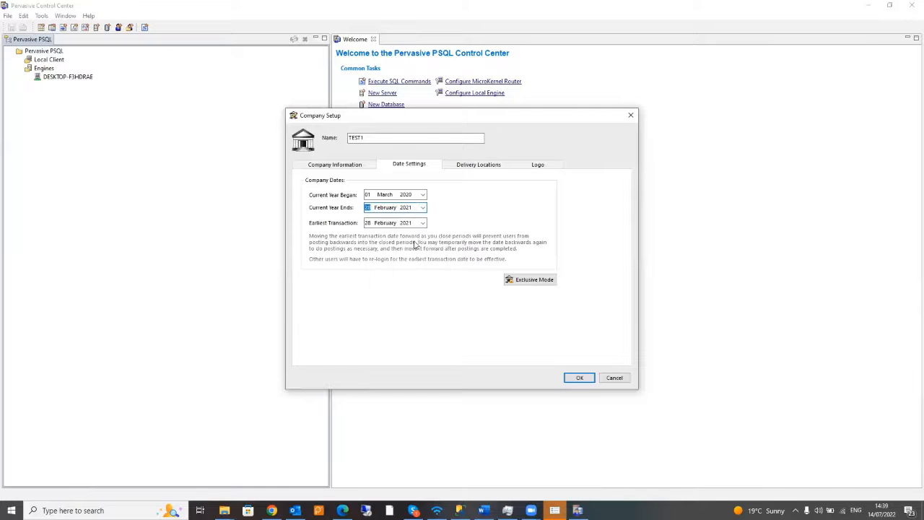
- Set the earliest transaction date to 02 March 2020
click(423, 223)
click(412, 238)
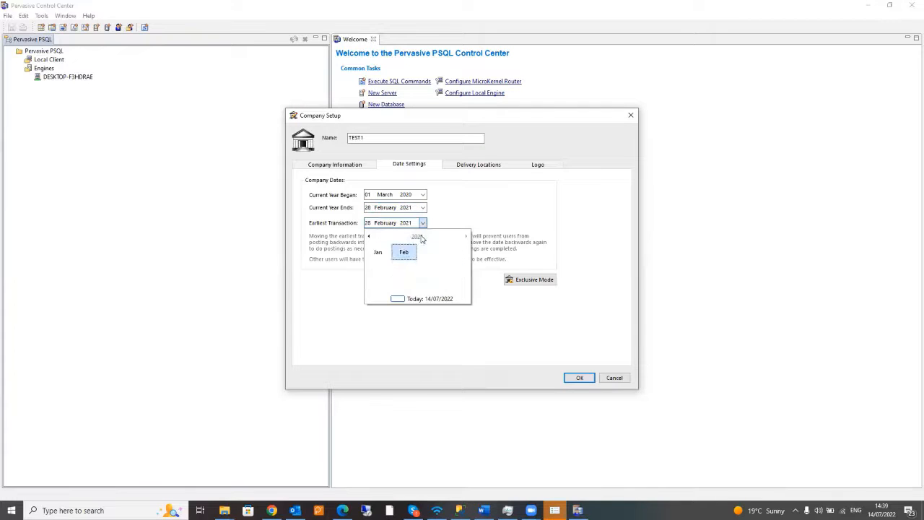
click(416, 237)
click(409, 254)
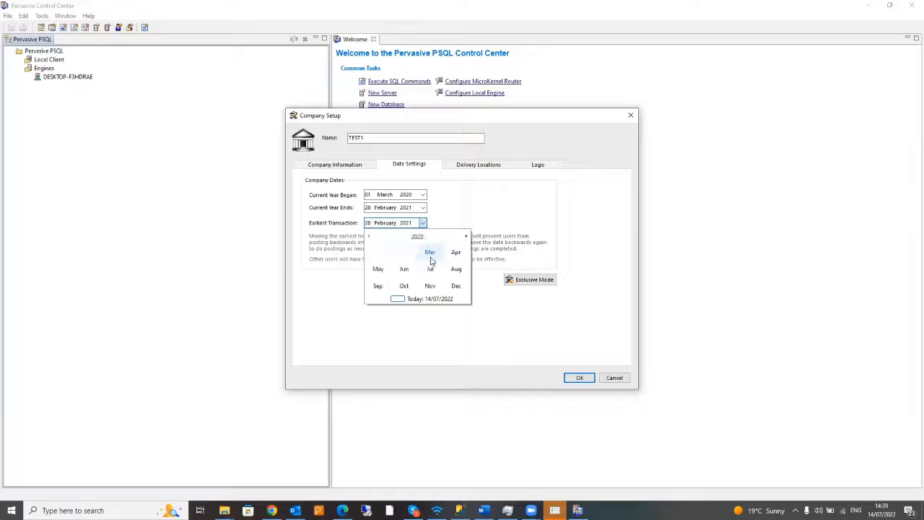
click(430, 253)
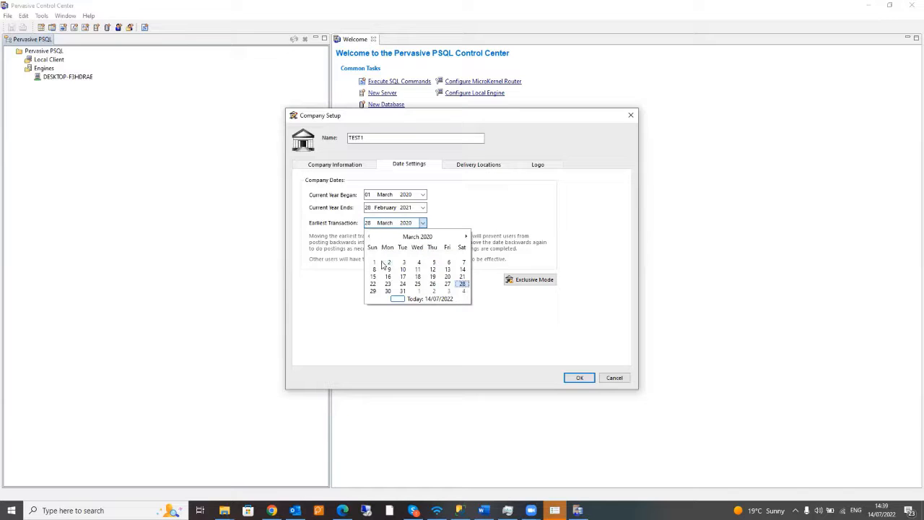
click(388, 262)
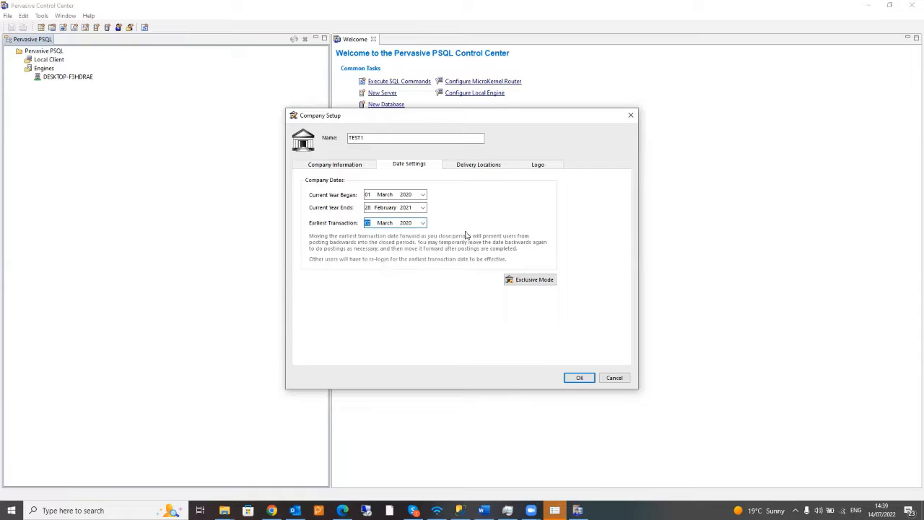
- Save the company setup, accepting the country and information messages
click(581, 378)
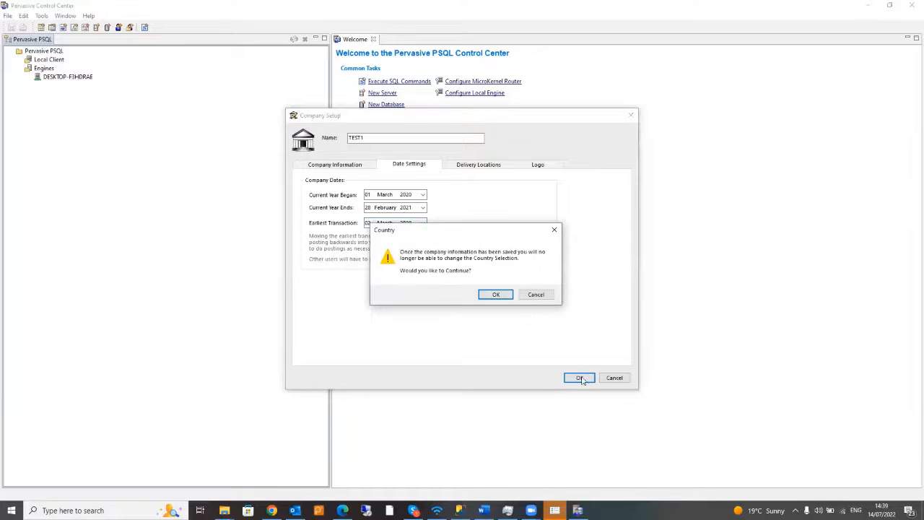
click(493, 295)
click(540, 303)
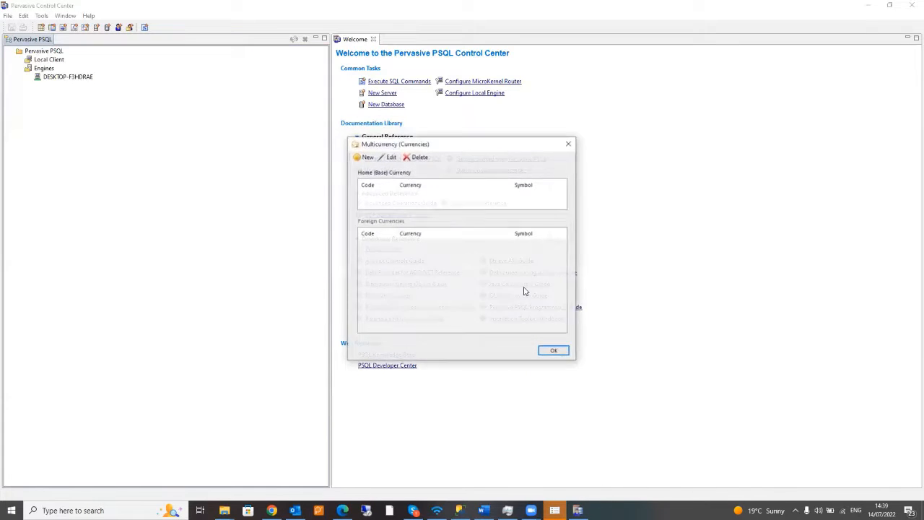
- Make ZAR South African Rand the home currency
click(370, 159)
text(zar)
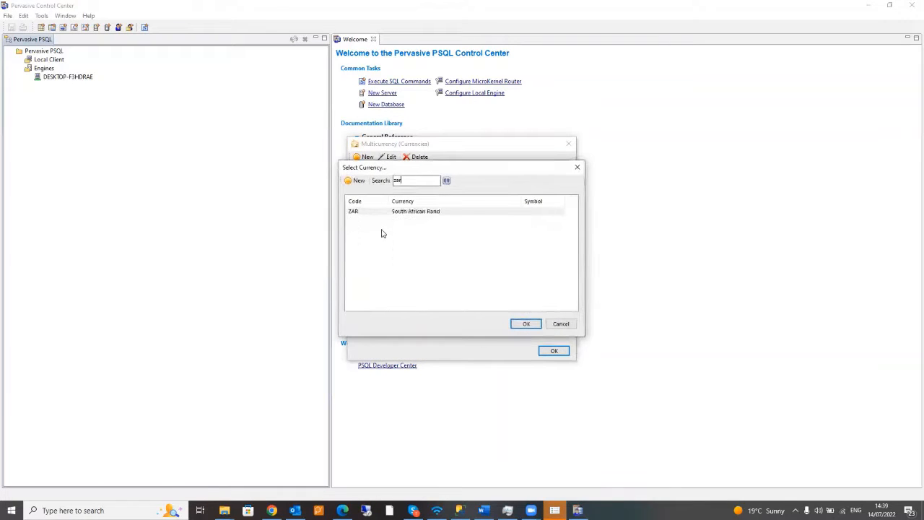
double_click(386, 212)
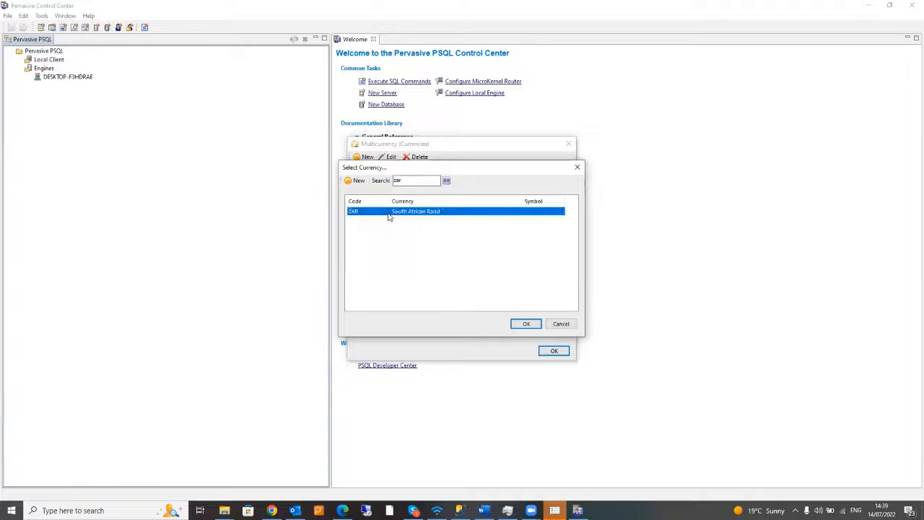
click(553, 350)
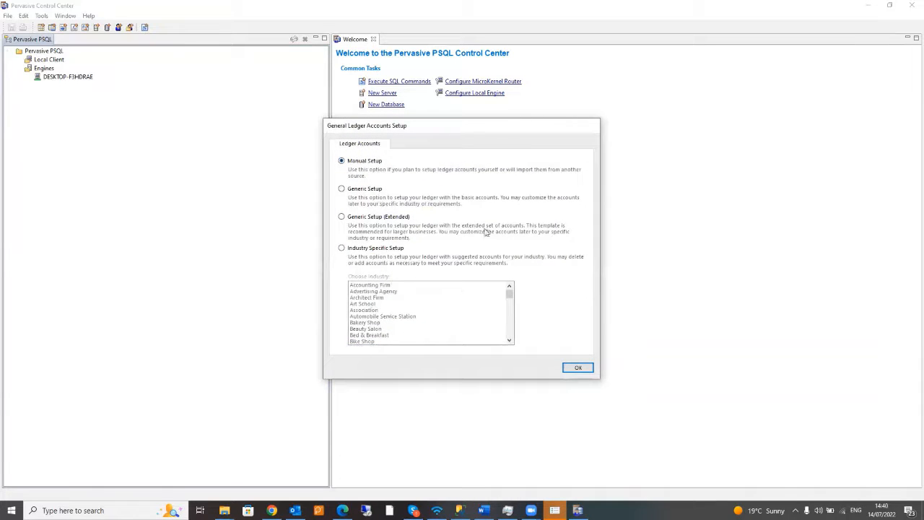
- Use manual ledger setup with the Pastel Partner default financial categories
click(578, 368)
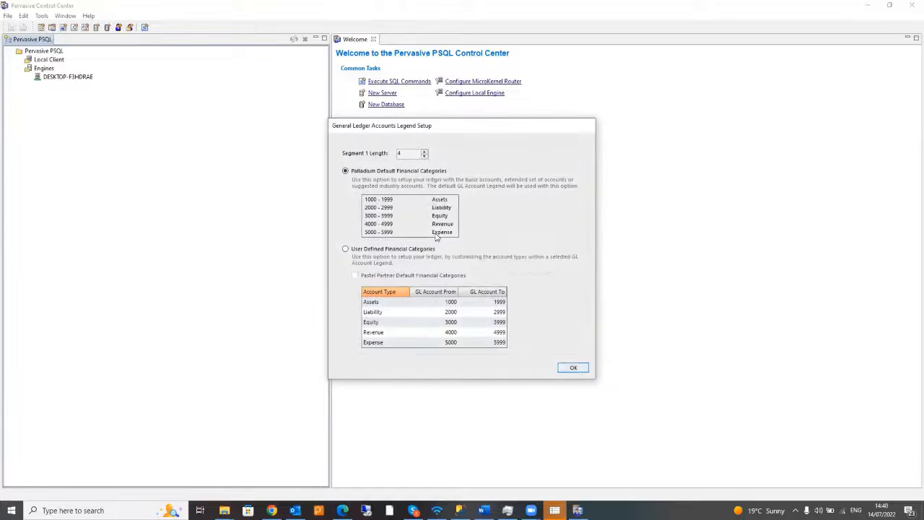
click(377, 250)
click(377, 275)
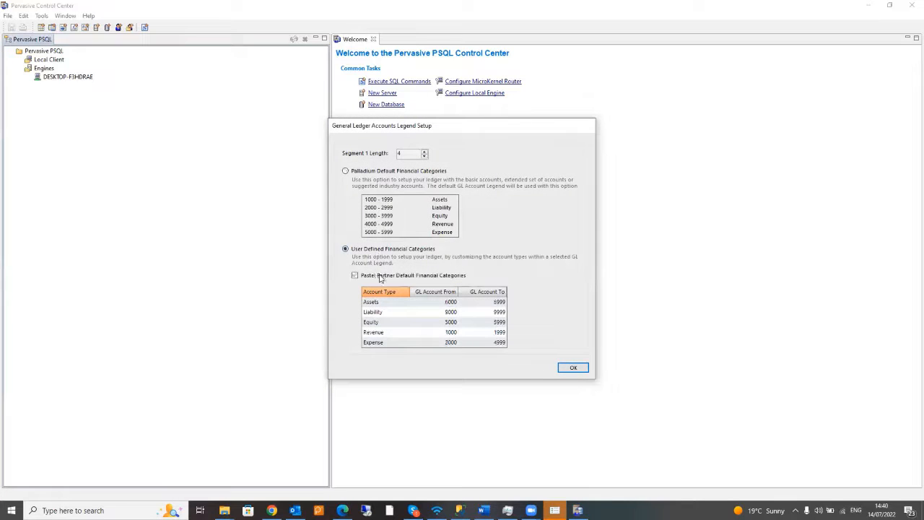
click(569, 370)
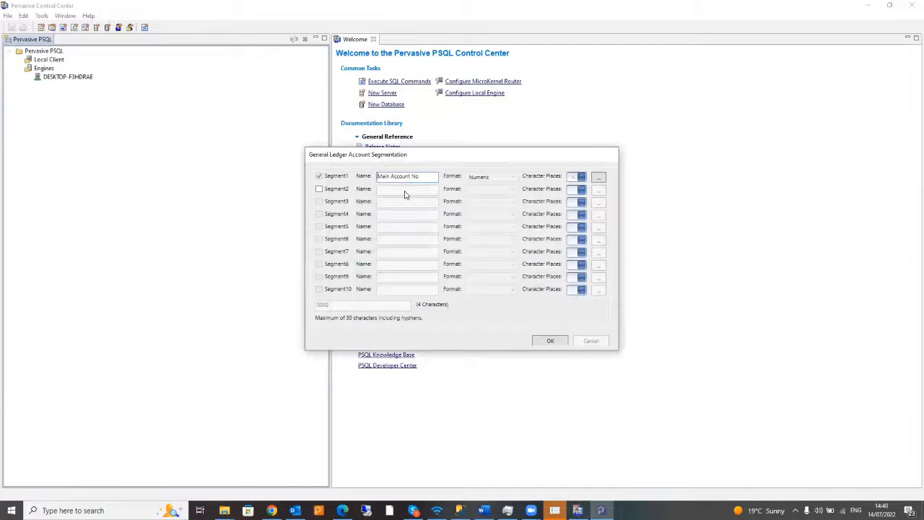
- Add a second ledger segment, Sub Account No, Alpha-Numeric with 4 character places
click(344, 189)
click(398, 191)
text(Sub Ac)
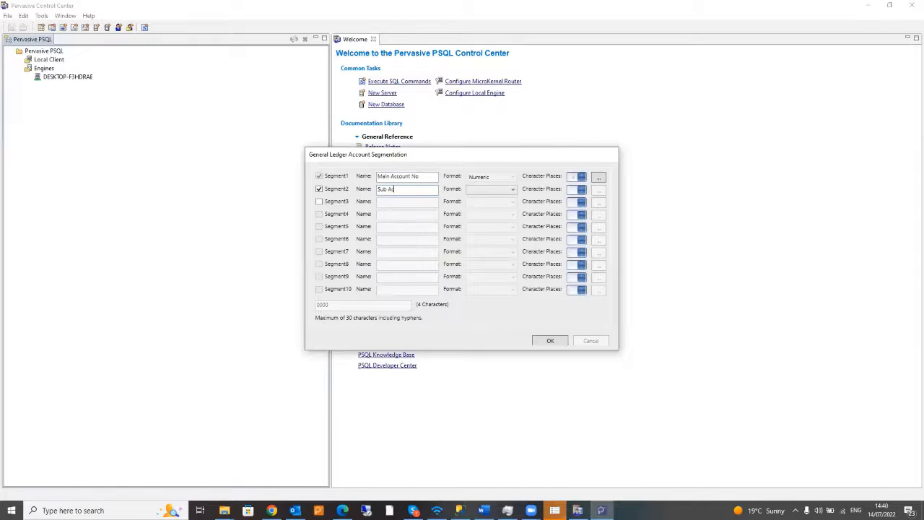
text(count No)
click(511, 188)
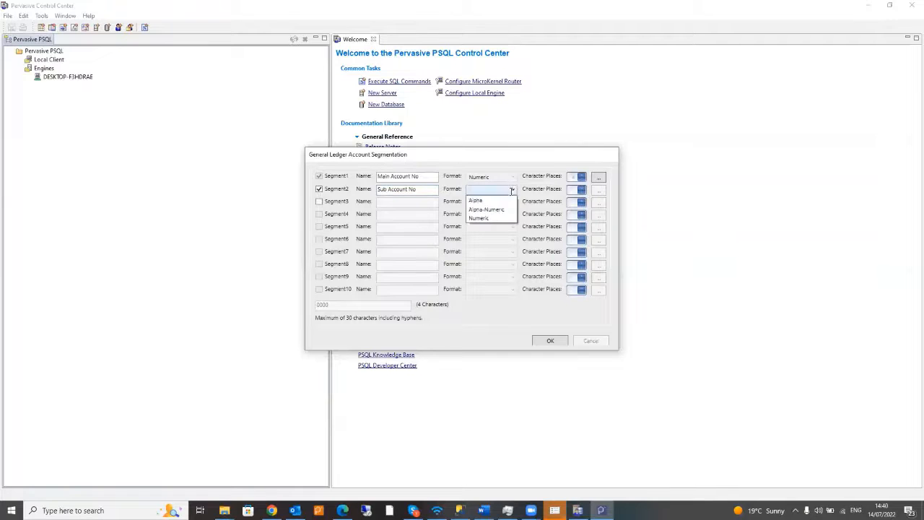
click(487, 208)
click(582, 188)
click(582, 188)
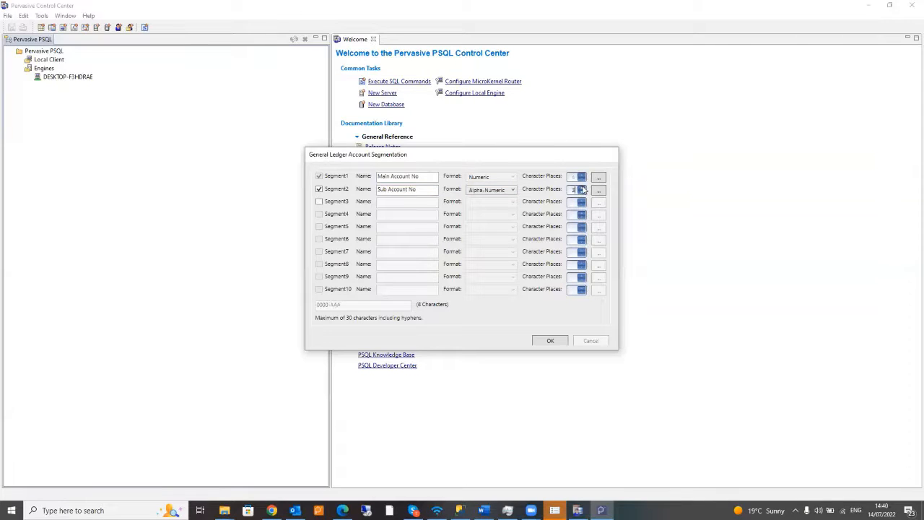
click(582, 188)
click(583, 188)
click(553, 341)
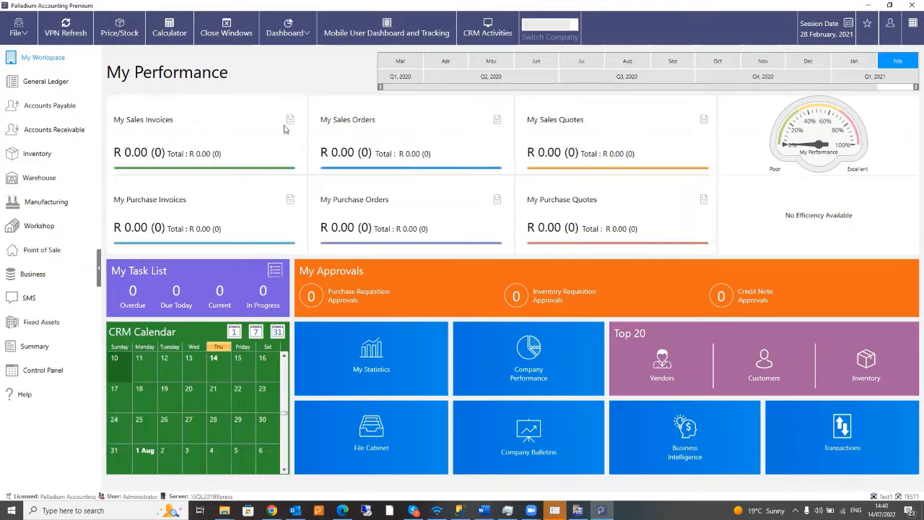
- Launch the Data Importer Utility from the Control Panel
click(276, 31)
click(54, 370)
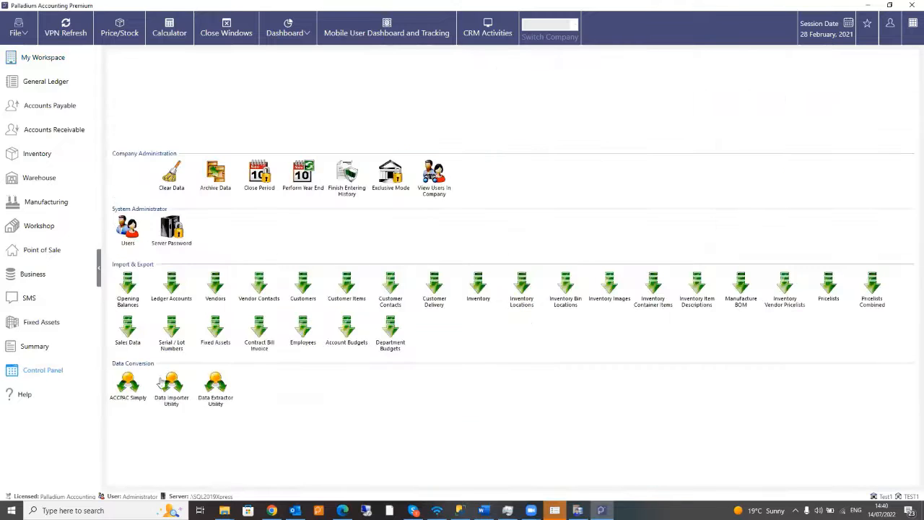
click(171, 391)
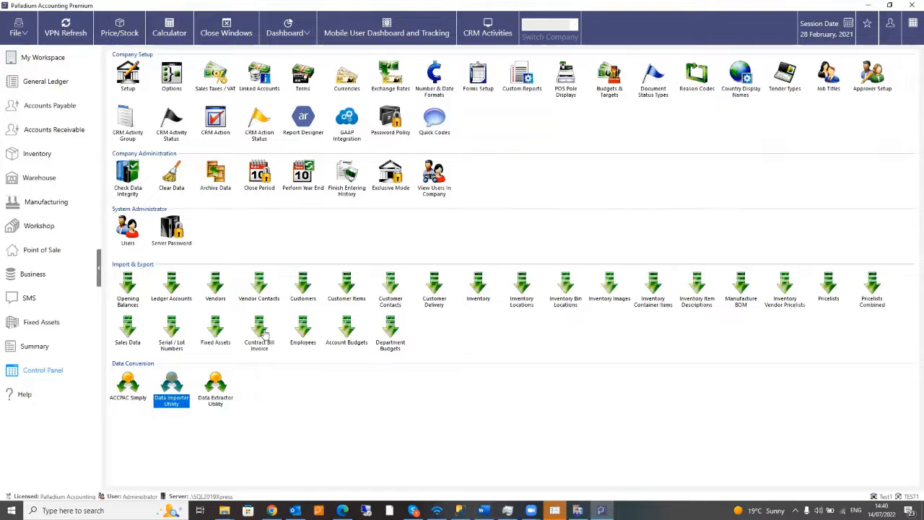
click(173, 381)
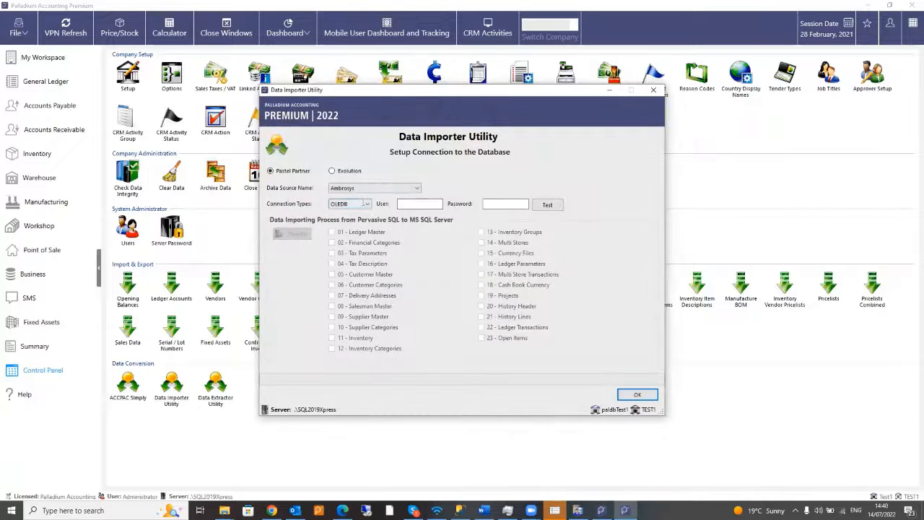
- Transfer the Demo data source's Pastel data over ODBC, then close the importer
click(354, 188)
click(353, 209)
click(350, 204)
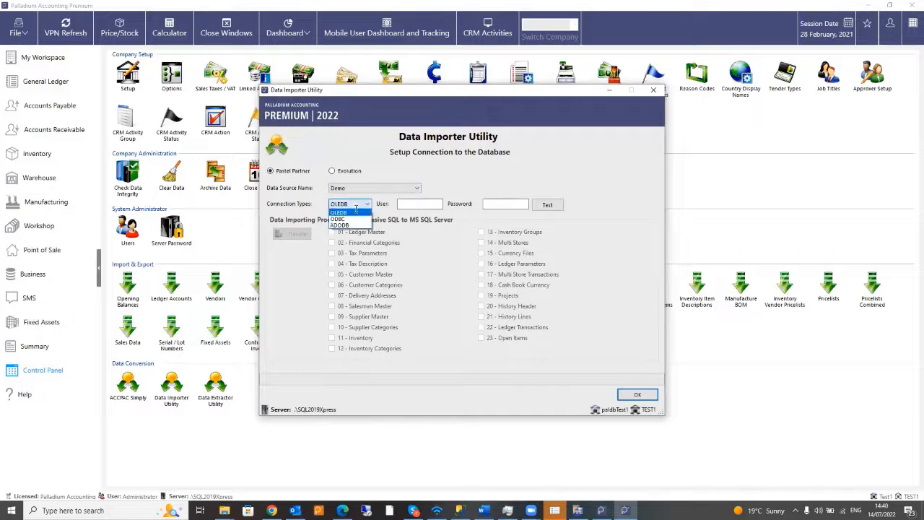
click(339, 219)
click(548, 204)
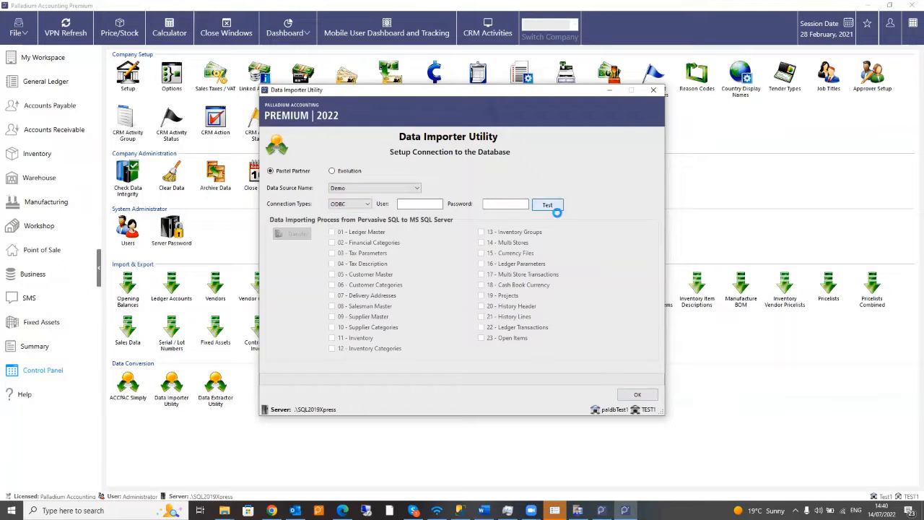
click(498, 292)
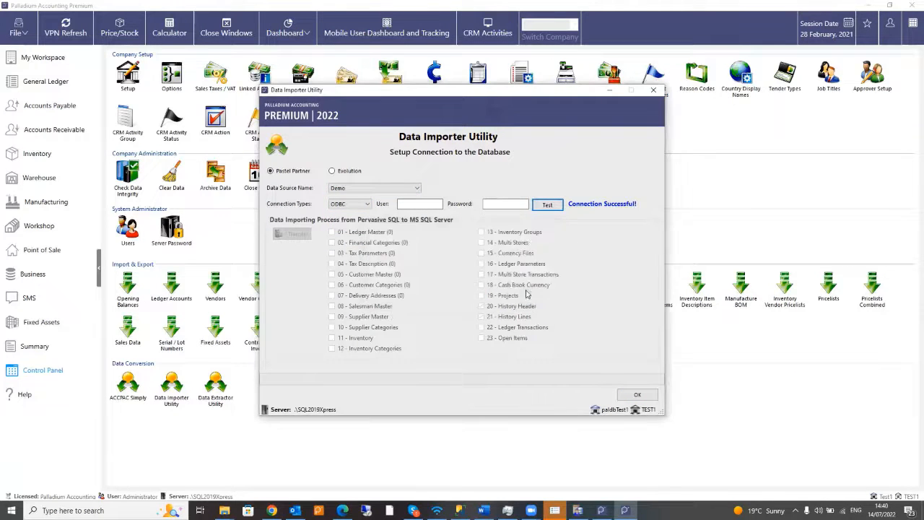
click(292, 235)
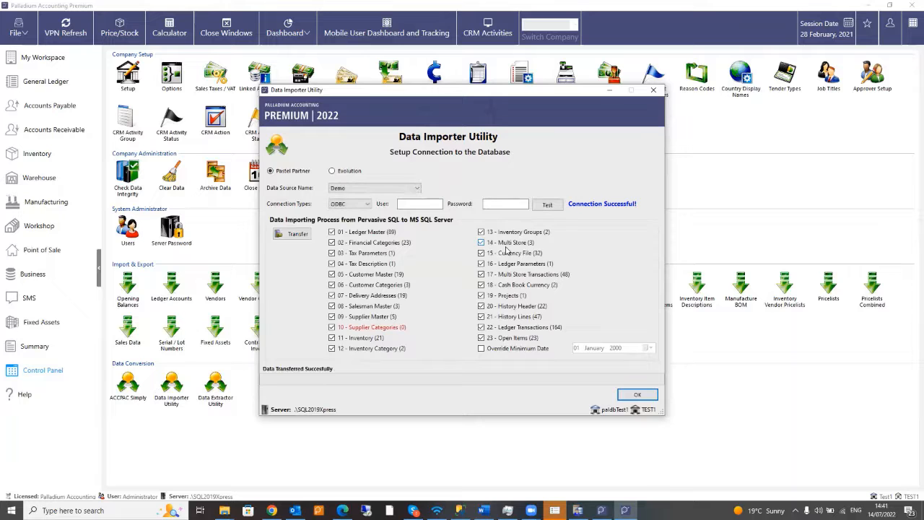
click(636, 396)
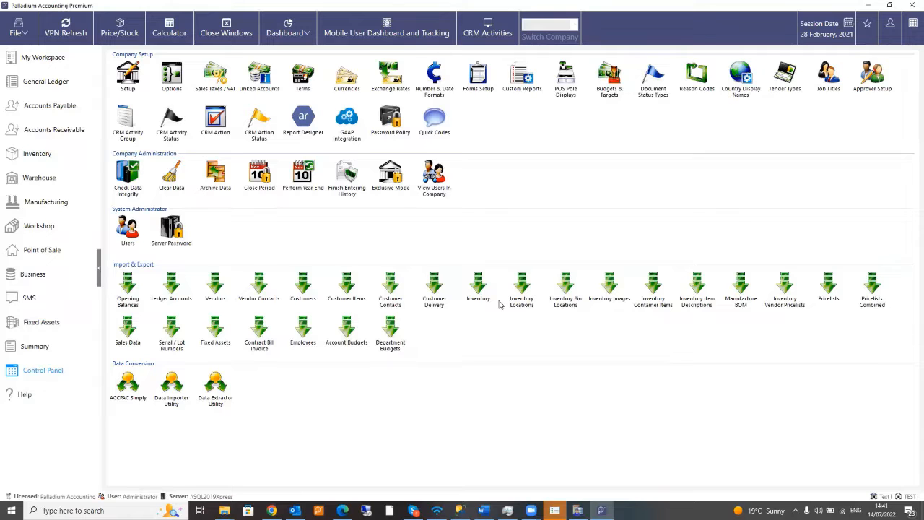
click(216, 385)
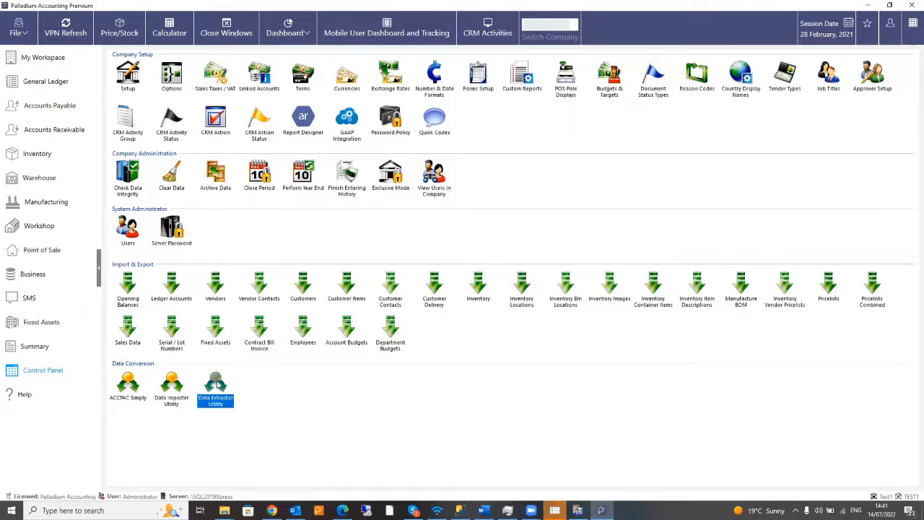
- Launch the Data Extractor and tick account mapping, customer, vendor, inventory, GL transaction and invoice history steps
double_click(216, 384)
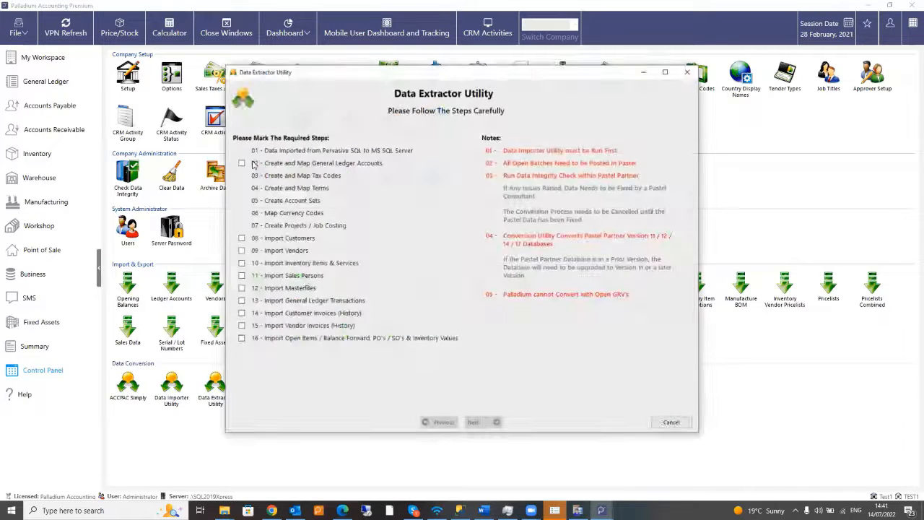
click(241, 163)
click(242, 238)
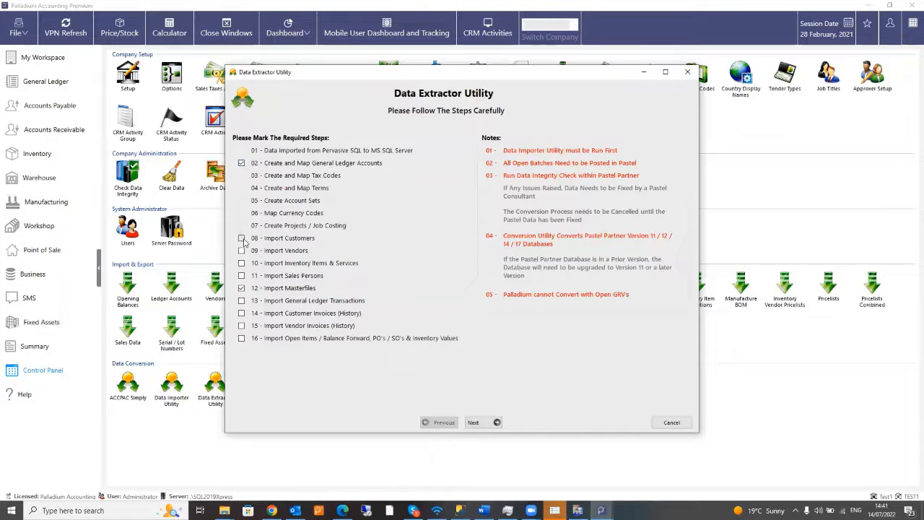
click(242, 250)
click(242, 262)
click(242, 300)
click(242, 313)
click(242, 325)
- Advance to step 02, accepting the imported-data, Period 13 and post-year-end warnings
click(477, 422)
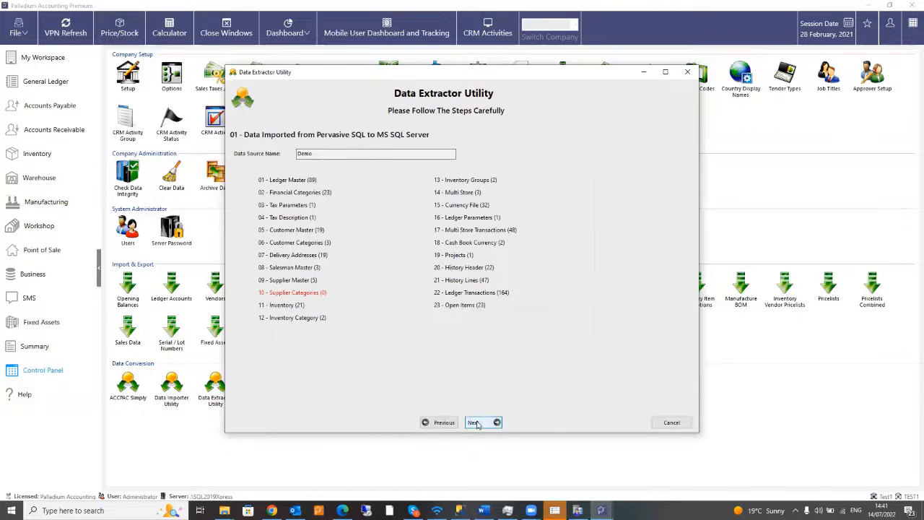
click(476, 424)
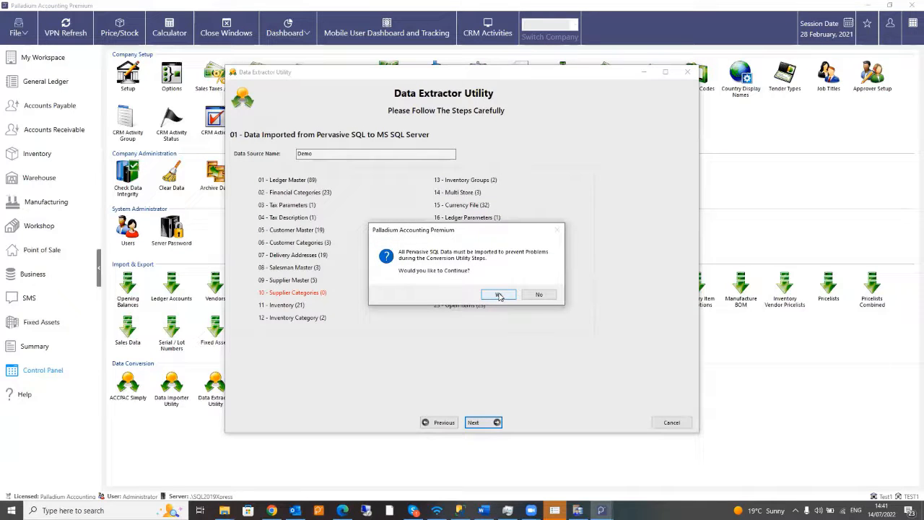
click(499, 296)
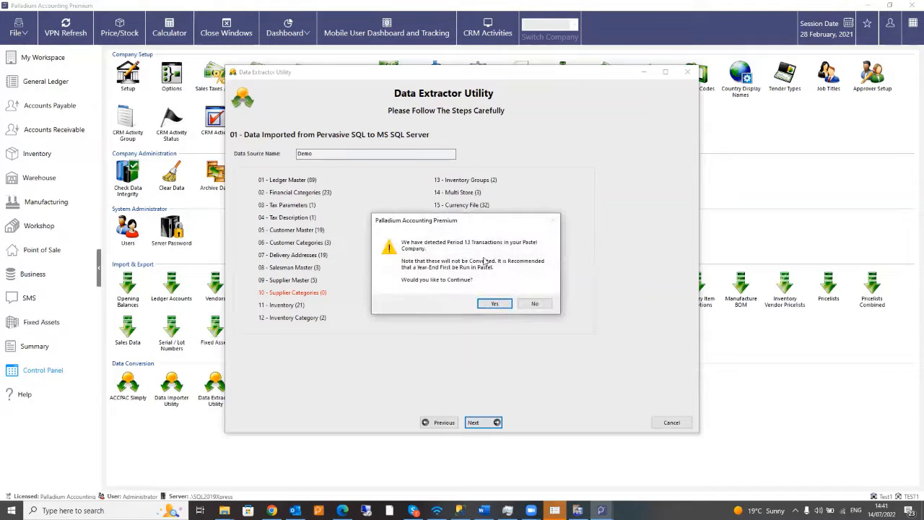
click(498, 304)
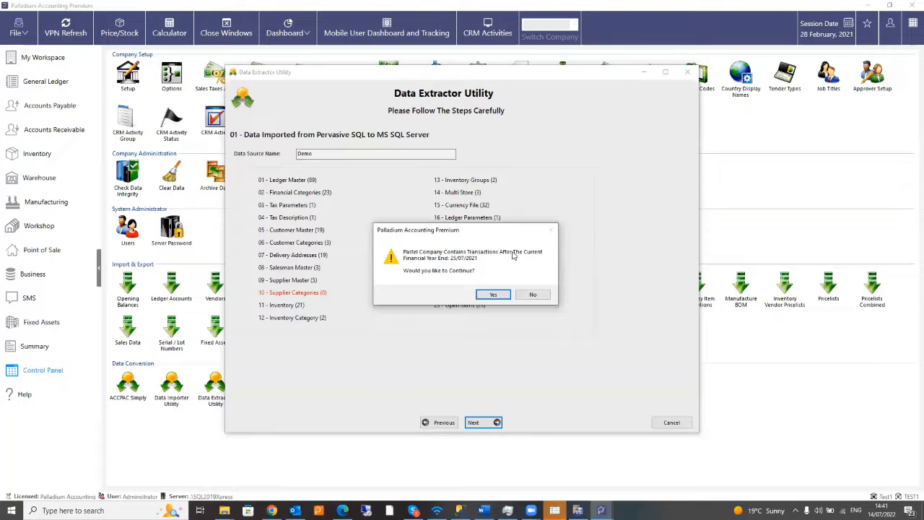
click(489, 296)
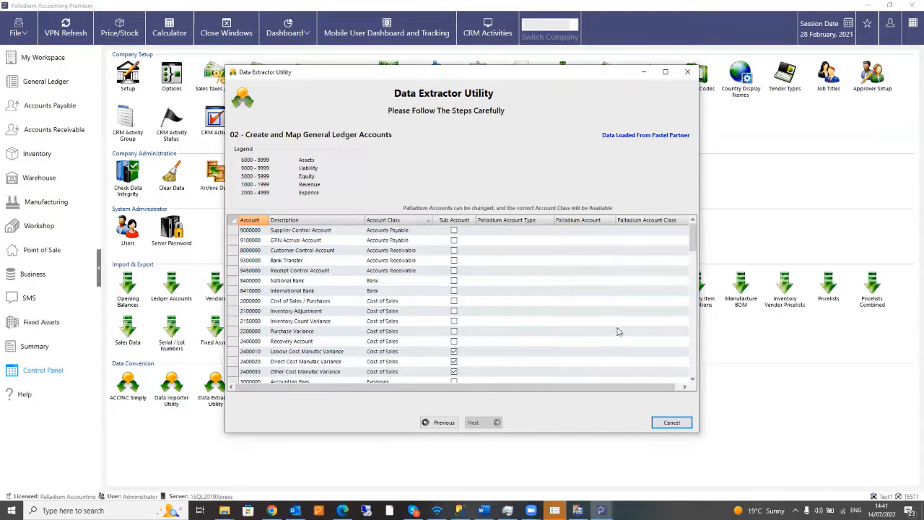
- Open the Palladium Account Type choices for the Supplier Control Account row
scroll(668, 389, right, 1)
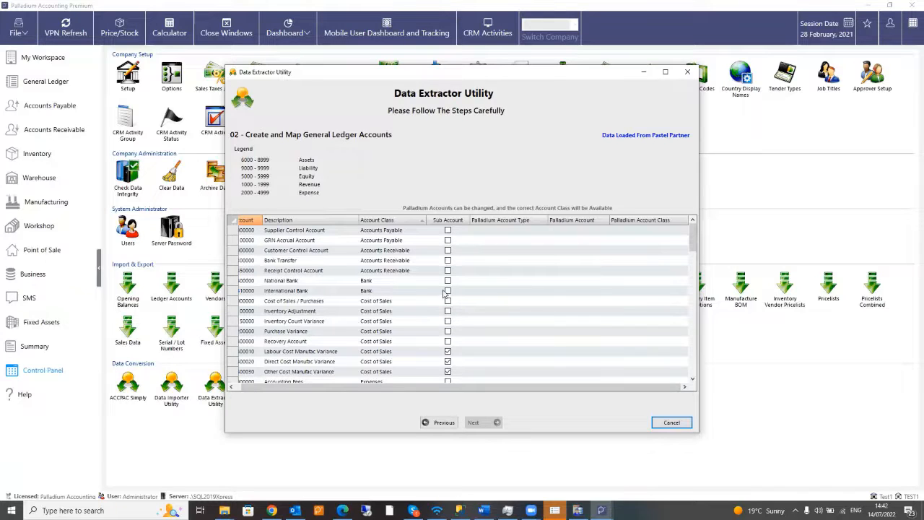
click(515, 232)
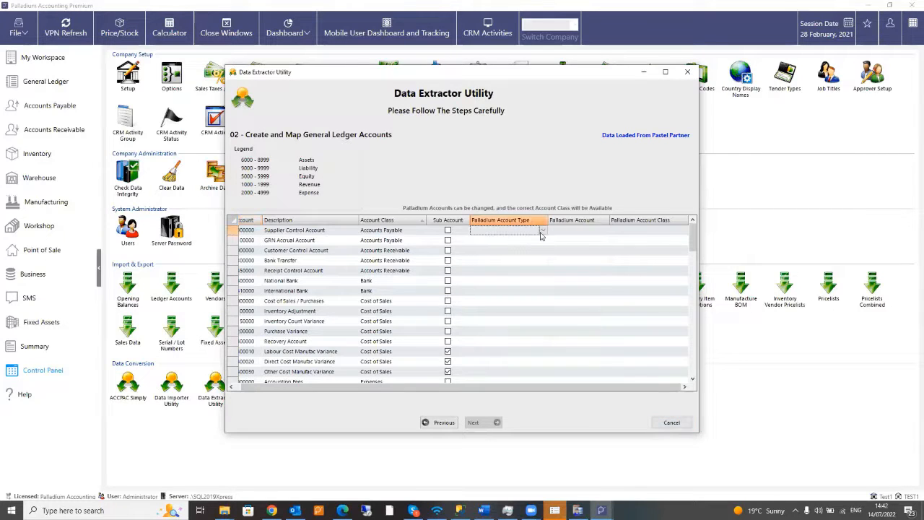
mouse_move(689, 246)
mouse_down()
mouse_move(708, 364)
mouse_move(702, 381)
mouse_move(687, 232)
mouse_up()
click(543, 230)
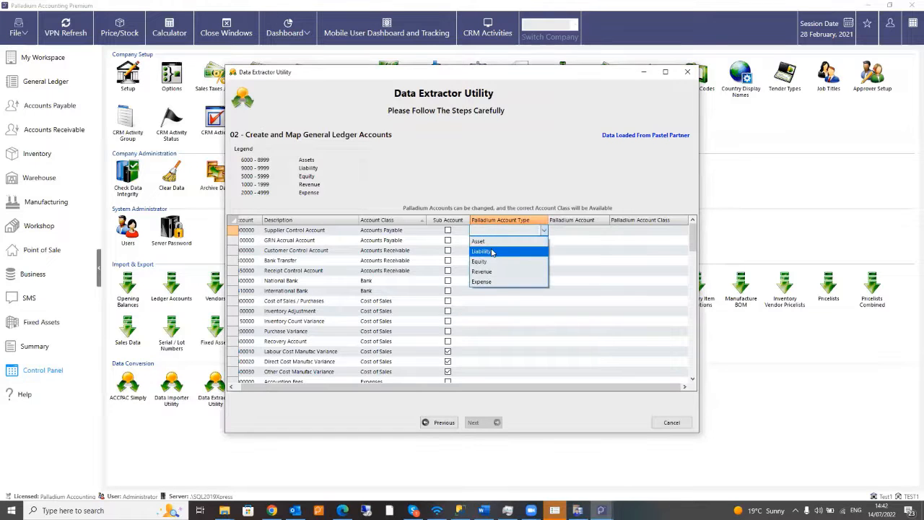
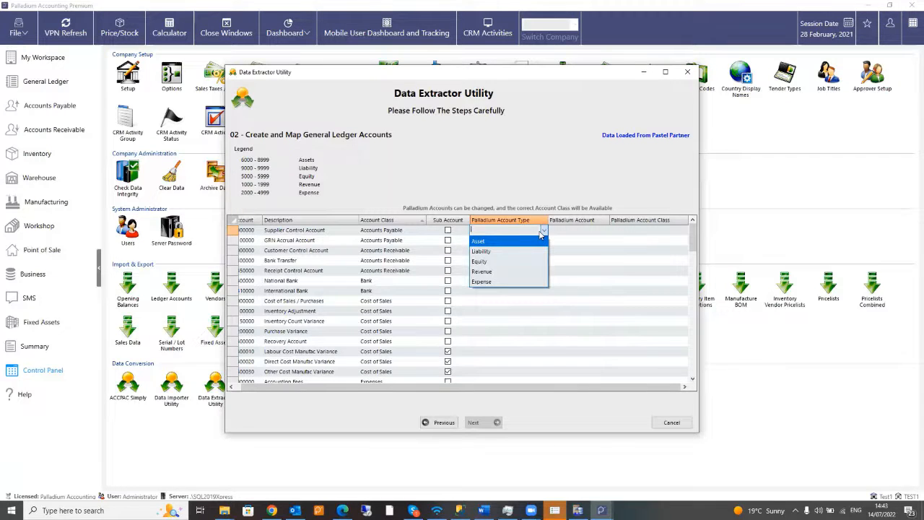
- Set Supplier Control Account to Liability, and Customer Control Account and National Bank to Asset
click(509, 251)
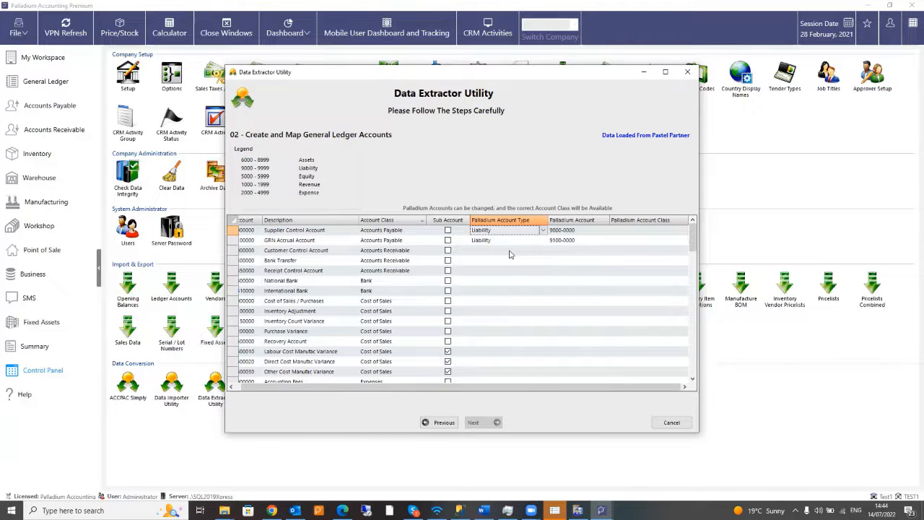
click(510, 253)
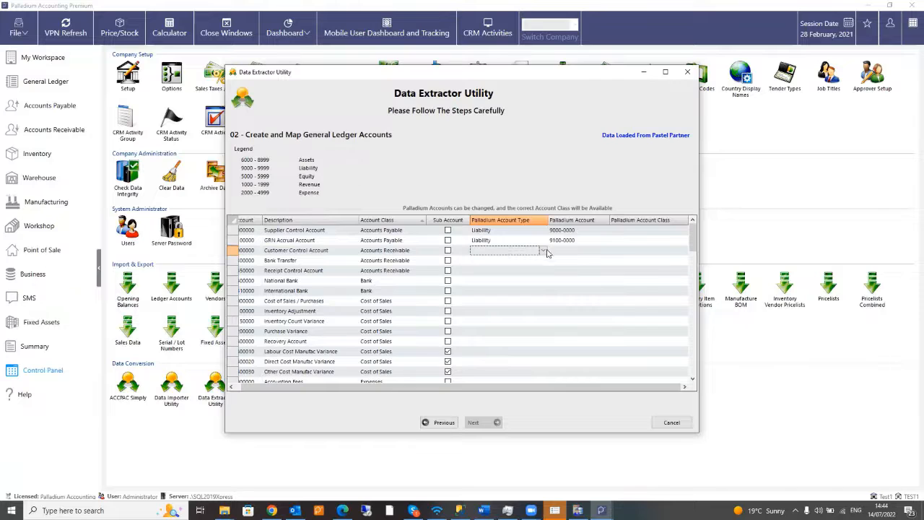
click(544, 252)
click(534, 264)
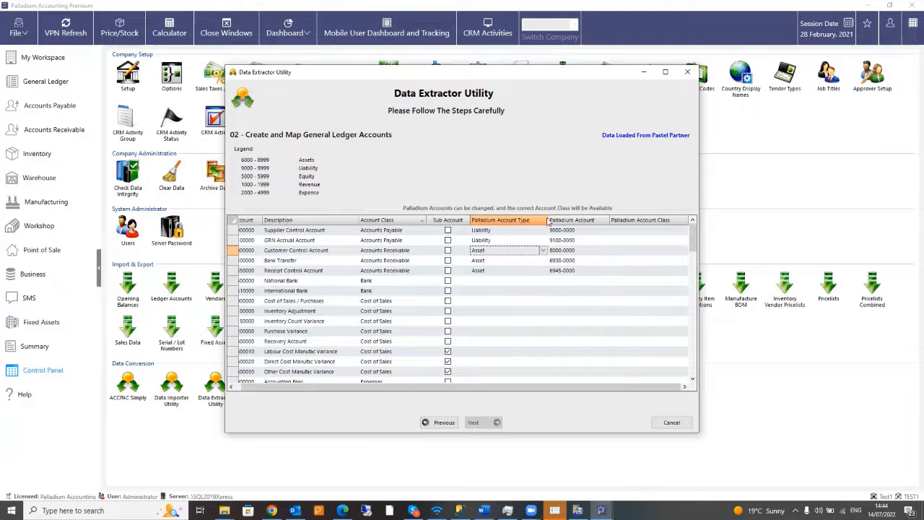
click(543, 283)
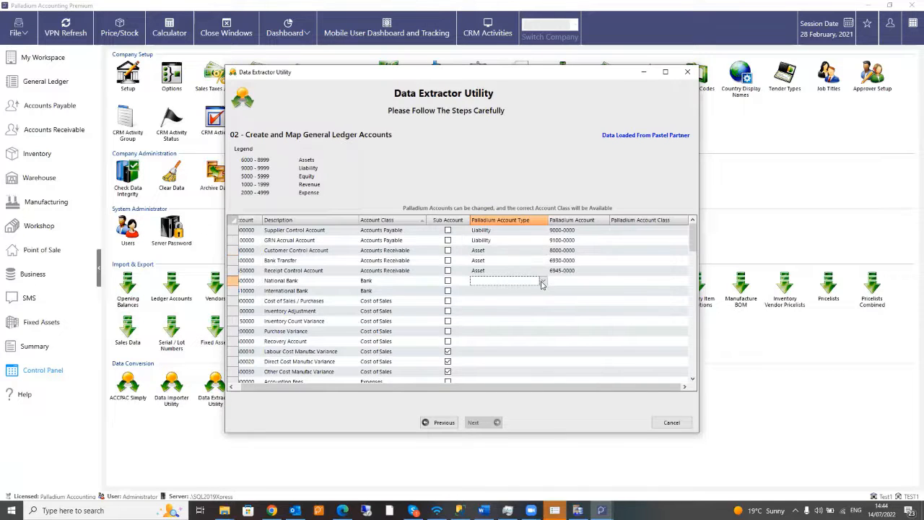
click(542, 283)
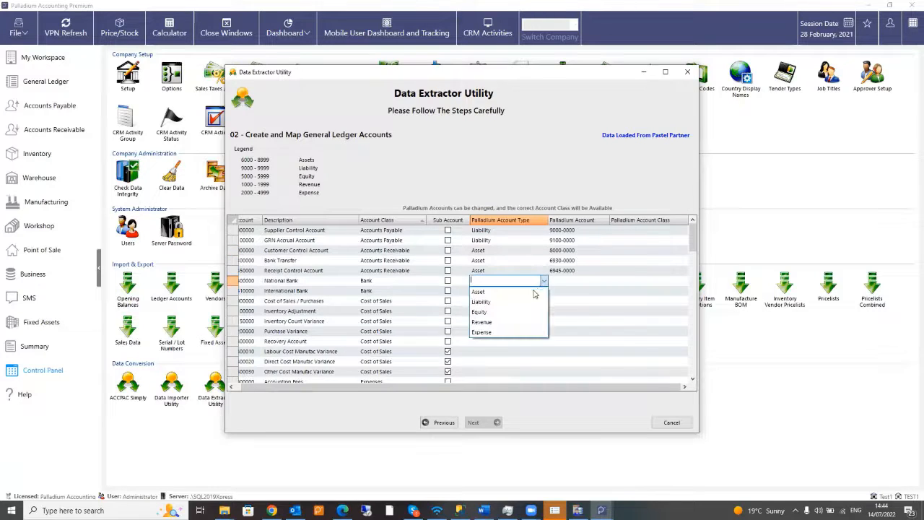
click(533, 292)
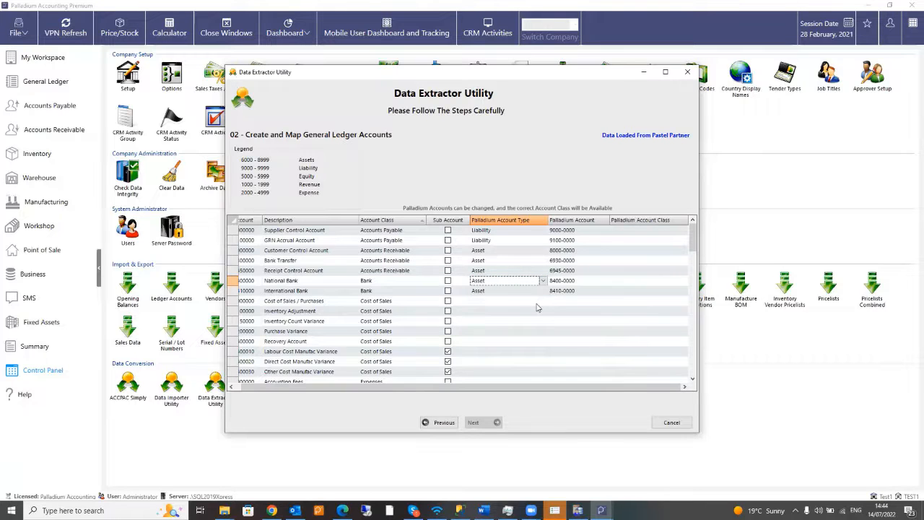
click(537, 303)
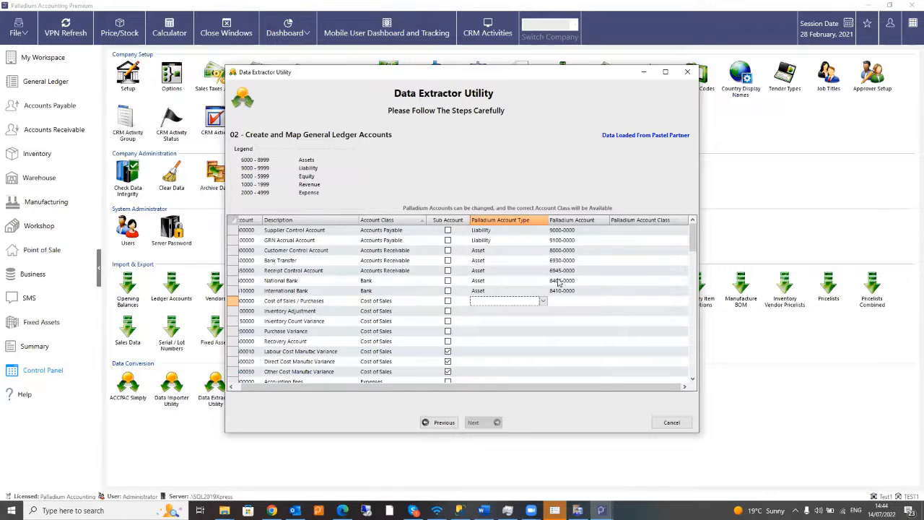
click(556, 284)
click(551, 281)
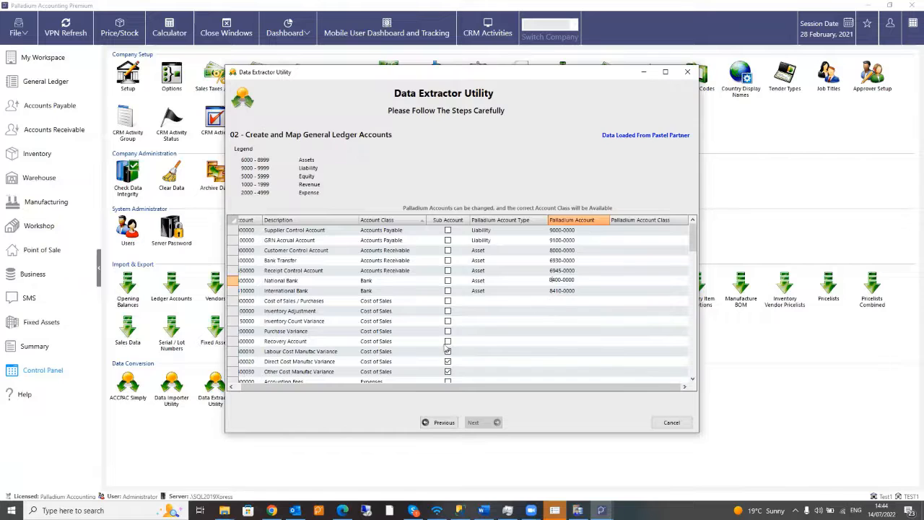
click(481, 303)
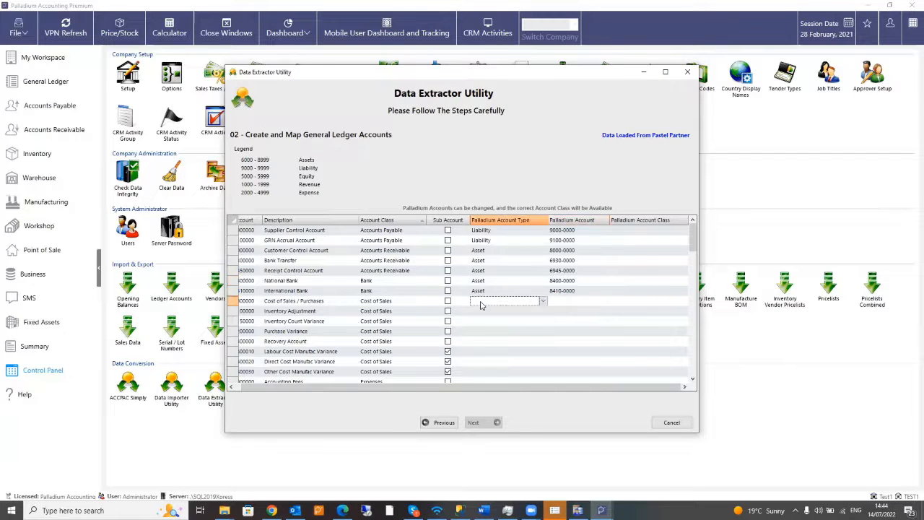
click(543, 303)
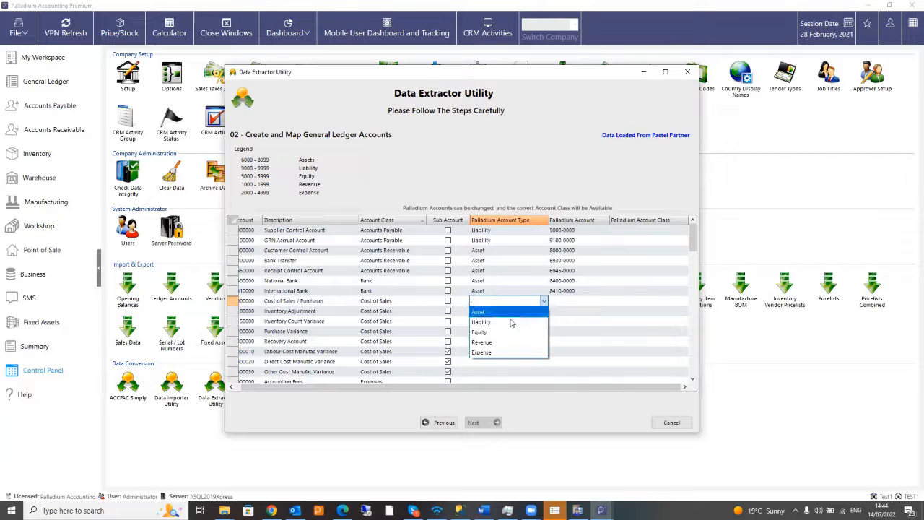
click(493, 353)
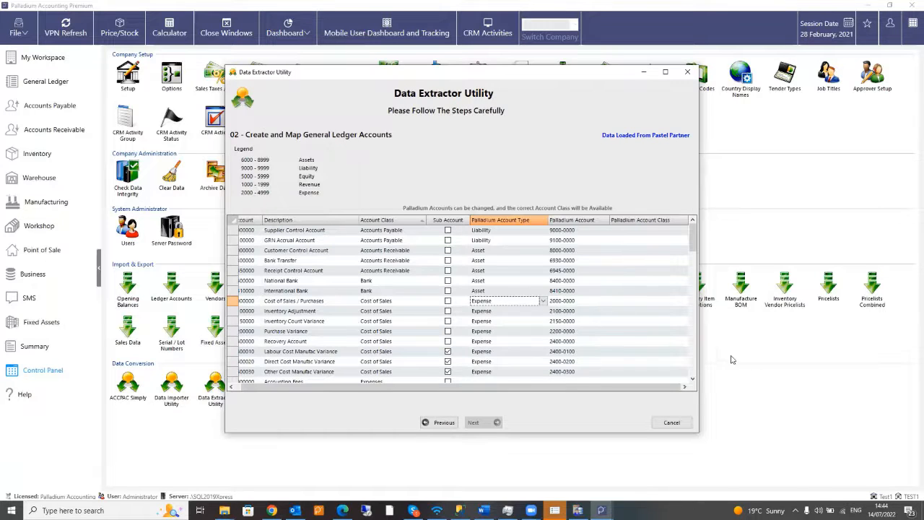
click(692, 381)
click(692, 380)
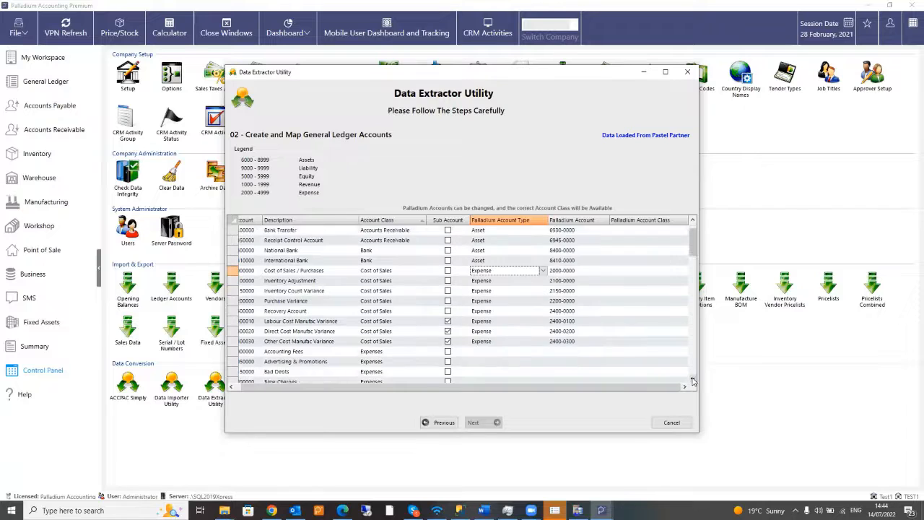
- Map Accounting Fees and the other Expenses accounts to Palladium type Expense
click(691, 380)
click(692, 381)
click(691, 381)
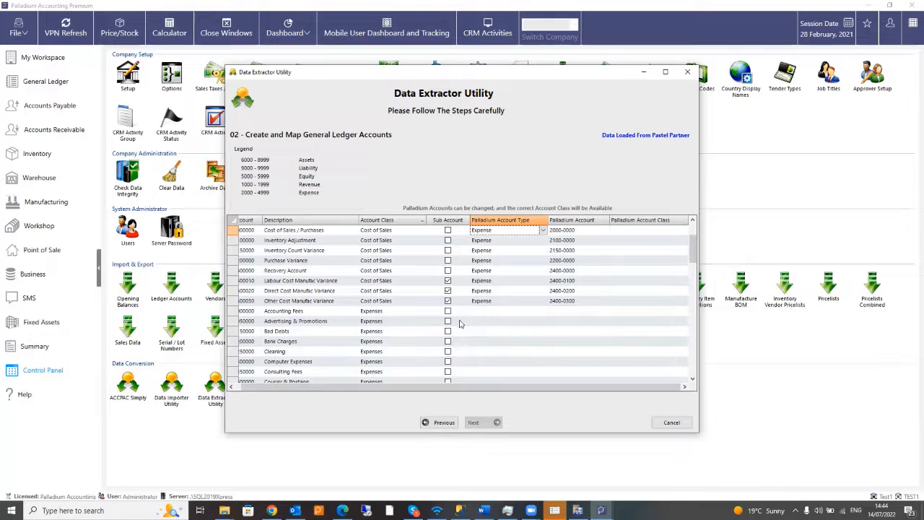
scroll(459, 325, down, 1)
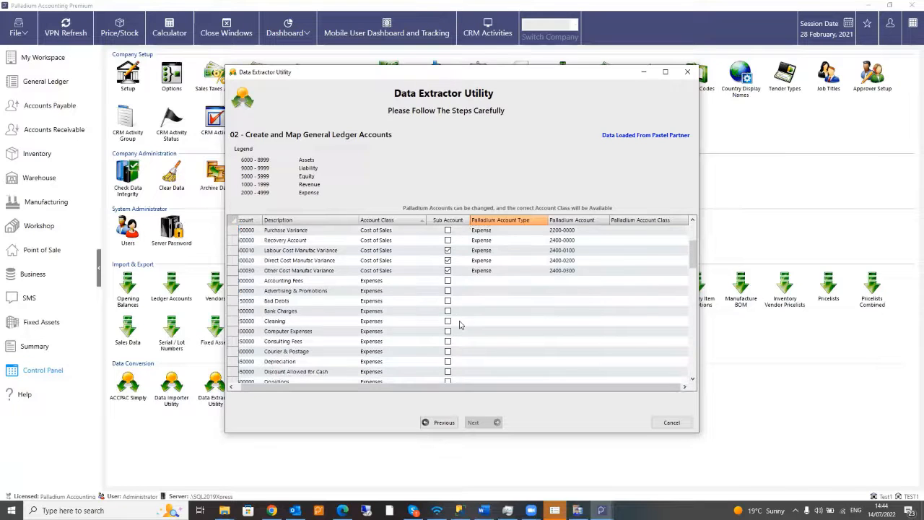
click(487, 283)
click(543, 281)
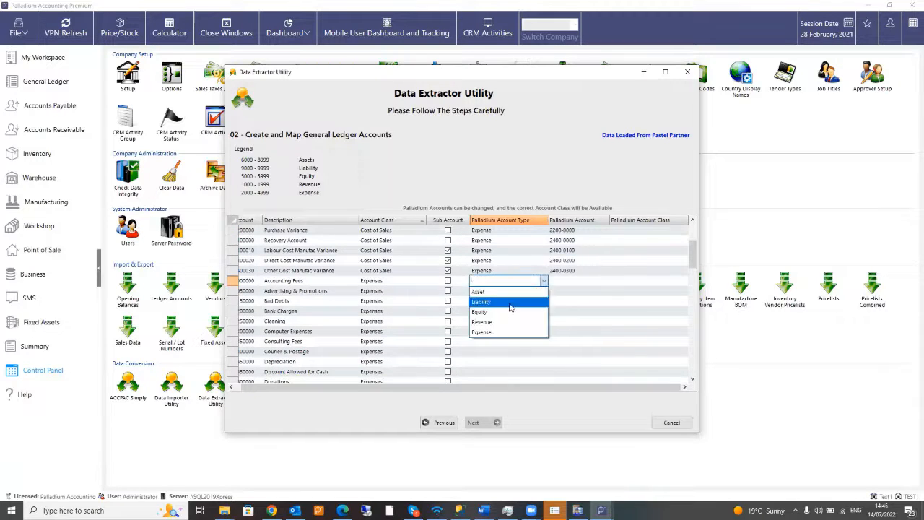
click(488, 332)
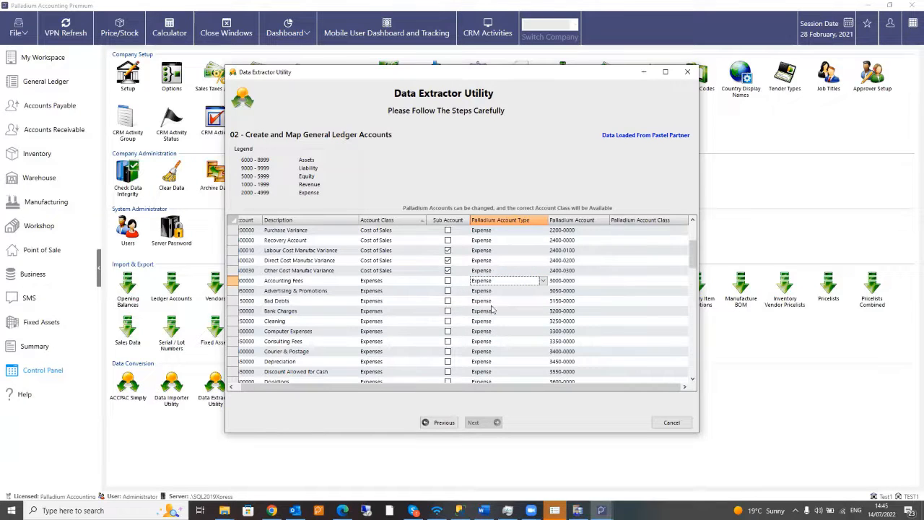
- Map Land & Buildings - Net Value and the Fixed Assets accounts to type Asset
scroll(670, 374, down, 2)
scroll(666, 371, down, 9)
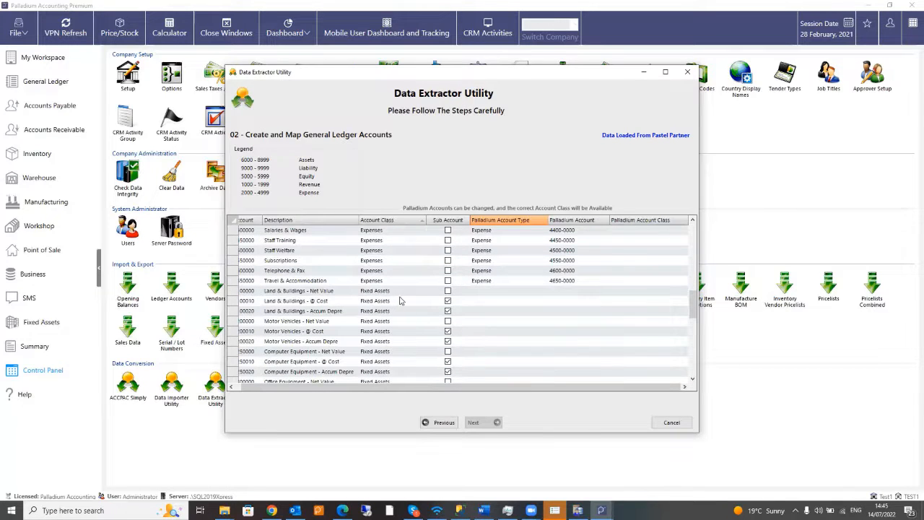
click(496, 292)
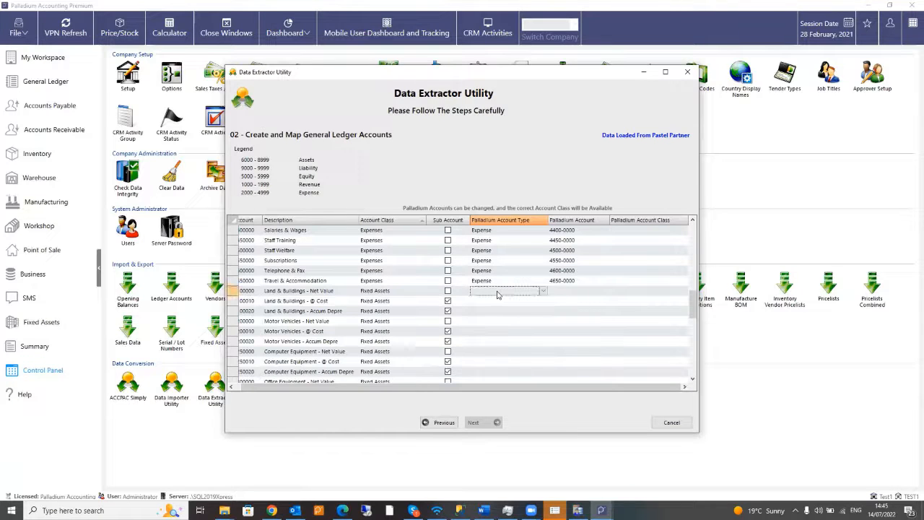
click(544, 291)
click(495, 302)
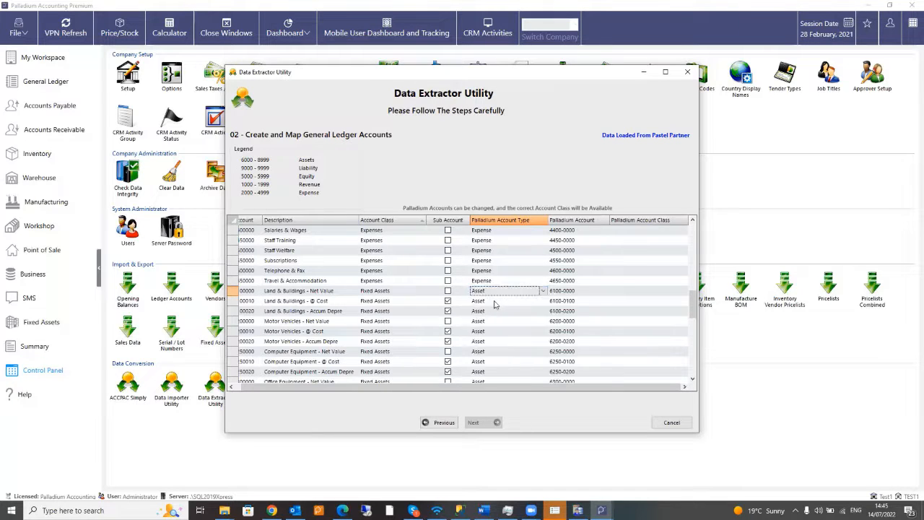
scroll(653, 357, down, 8)
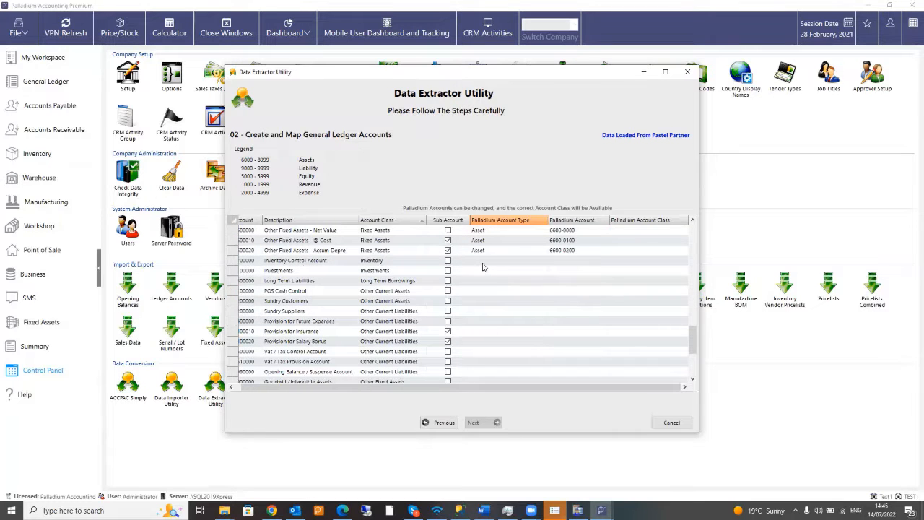
click(483, 262)
- Set Investments to Revenue and Long Term Liabilities to Liability
click(541, 272)
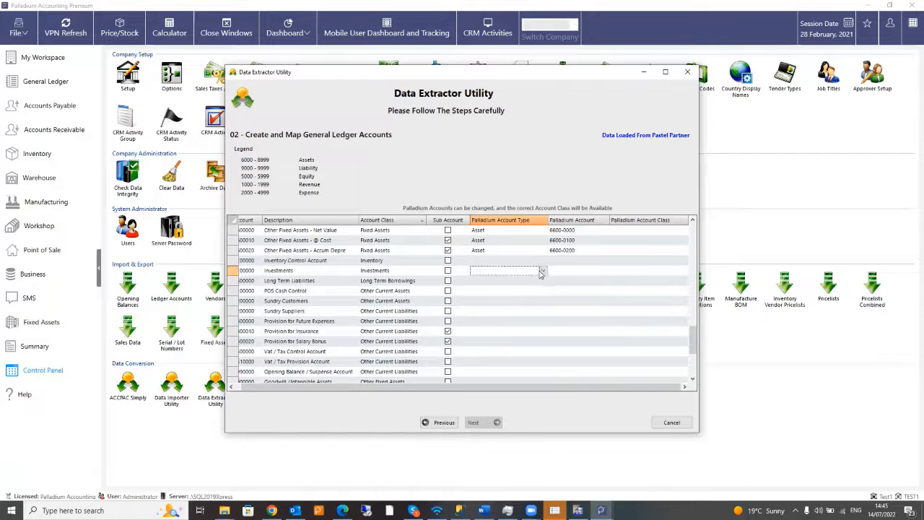
click(541, 273)
click(489, 314)
click(498, 287)
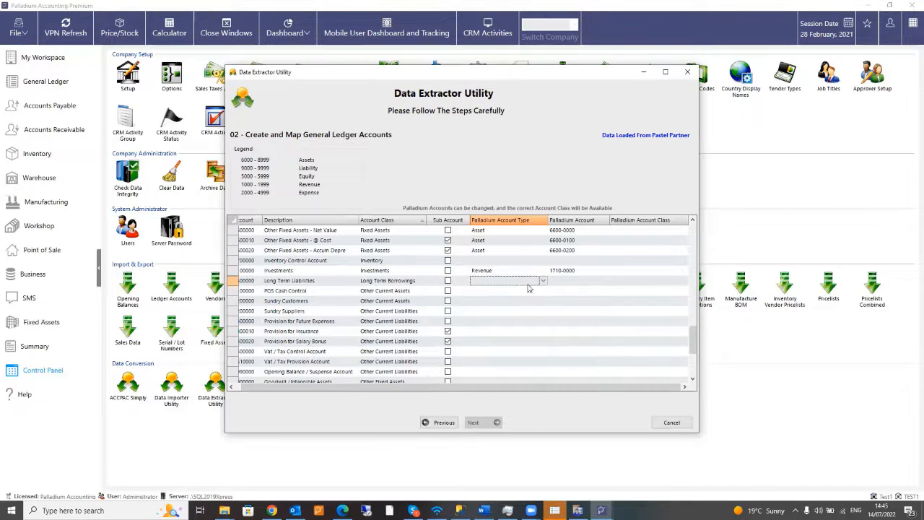
click(544, 285)
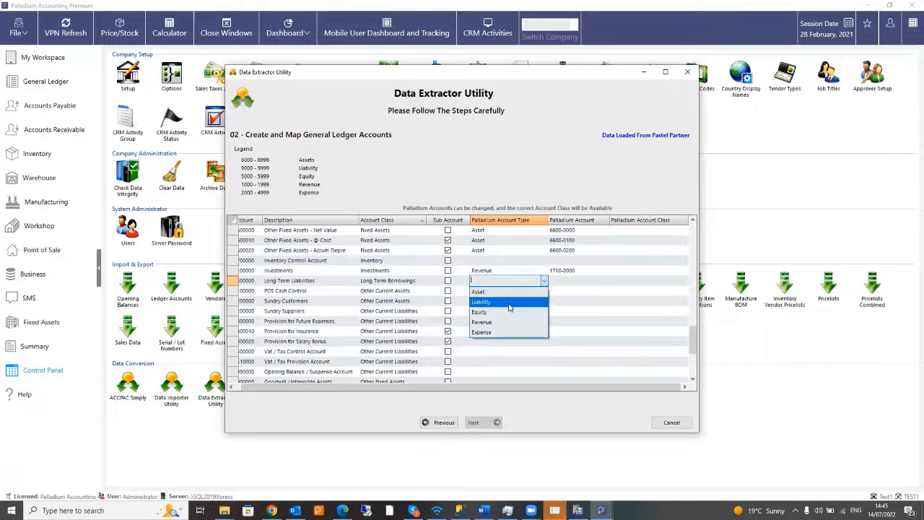
click(511, 305)
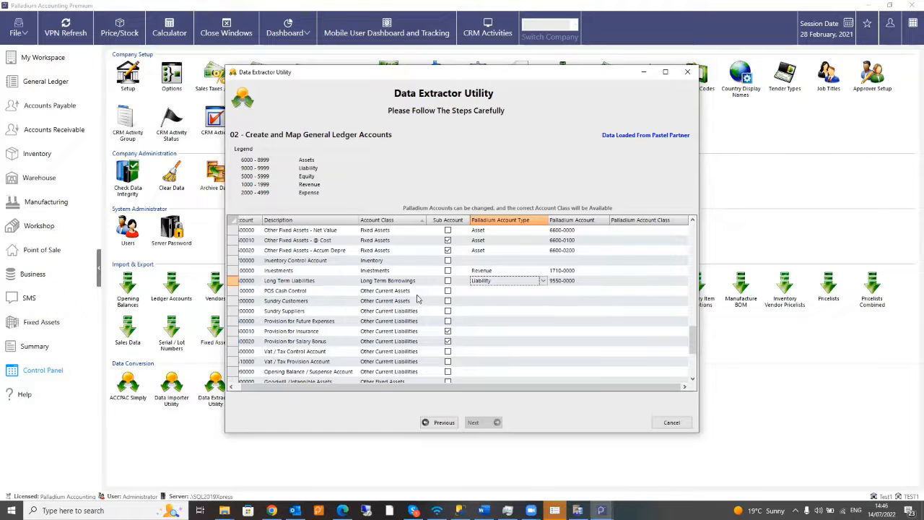
- Set POS Cash Control to Asset and Sundry Suppliers to Liability
click(506, 291)
click(507, 292)
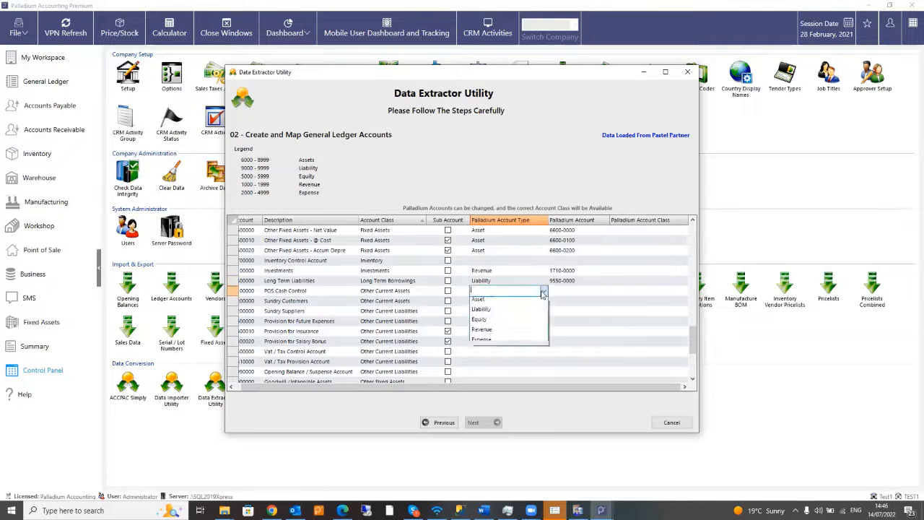
click(490, 303)
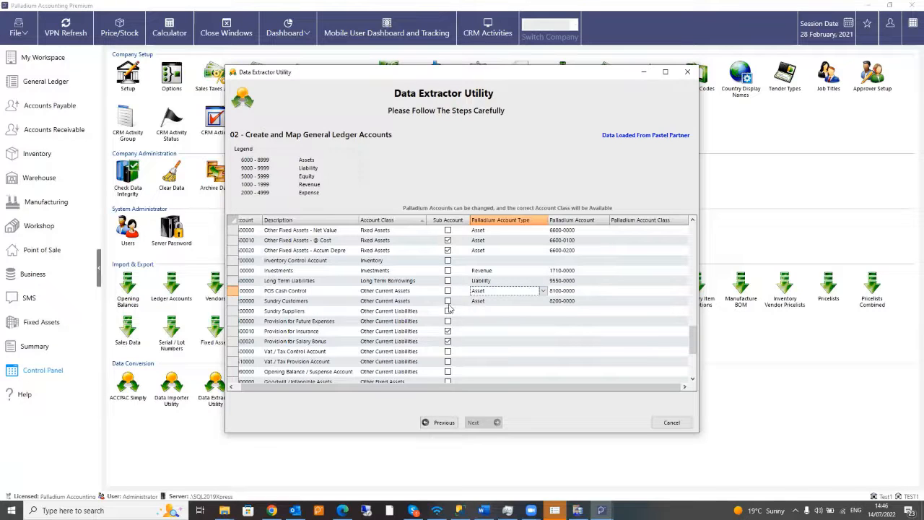
scroll(358, 319, down, 1)
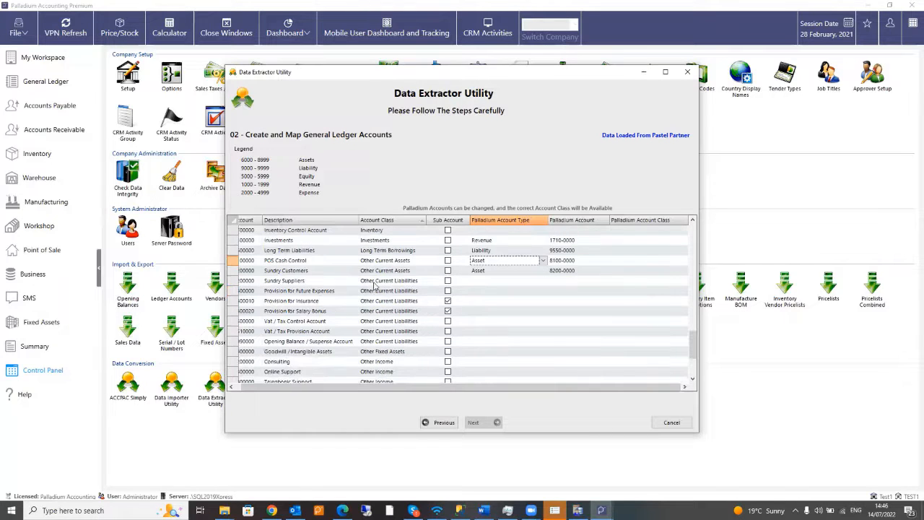
click(506, 284)
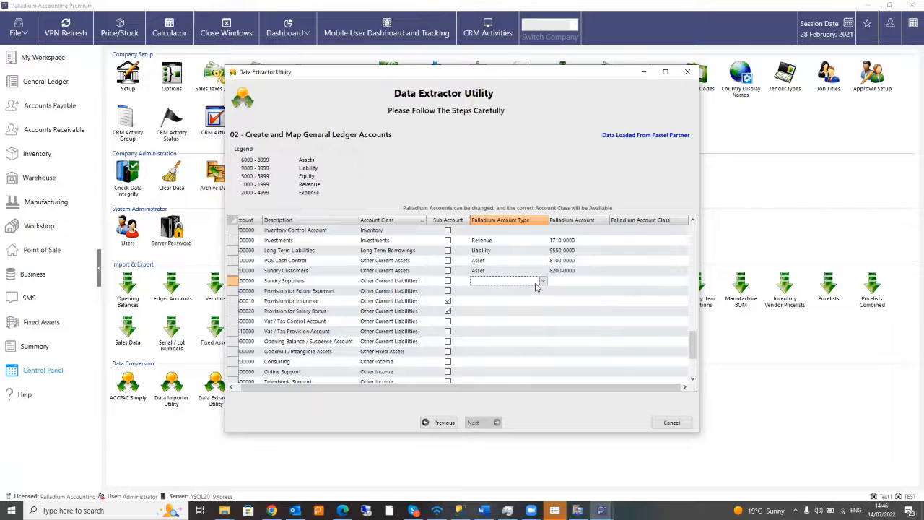
click(545, 283)
click(511, 302)
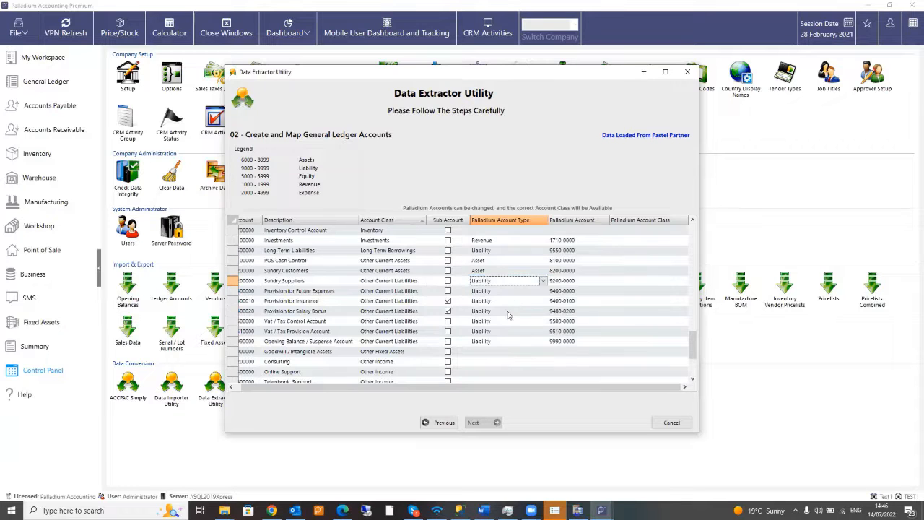
scroll(404, 308, down, 3)
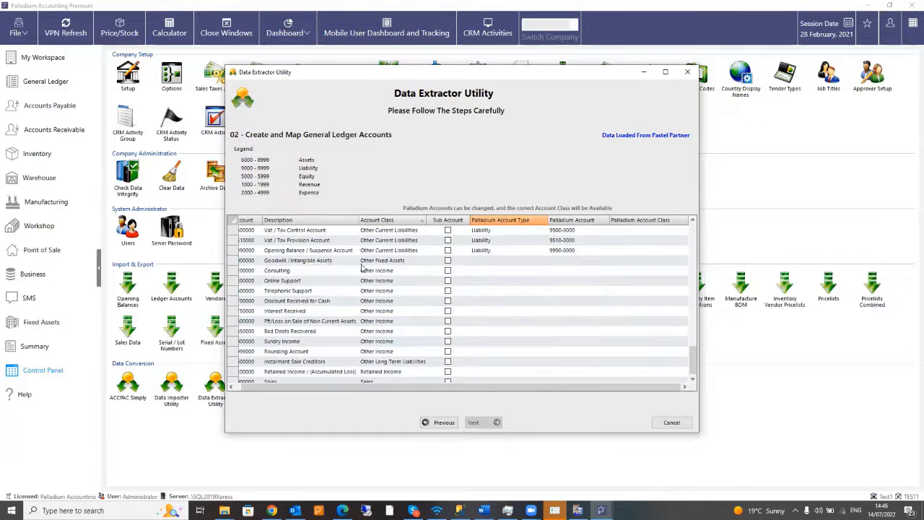
- Set Goodwill / Intangible Assets to Asset and Consulting and other income rows to Revenue
click(492, 261)
click(542, 264)
click(503, 275)
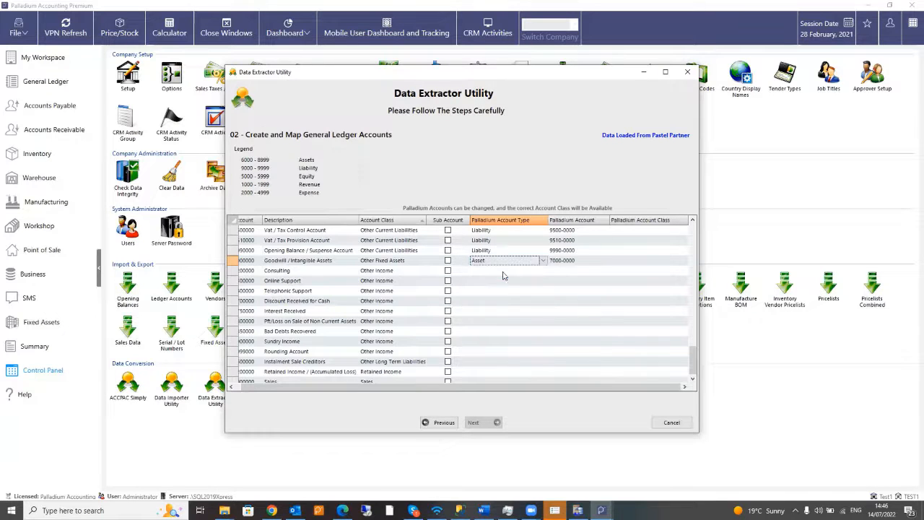
click(542, 271)
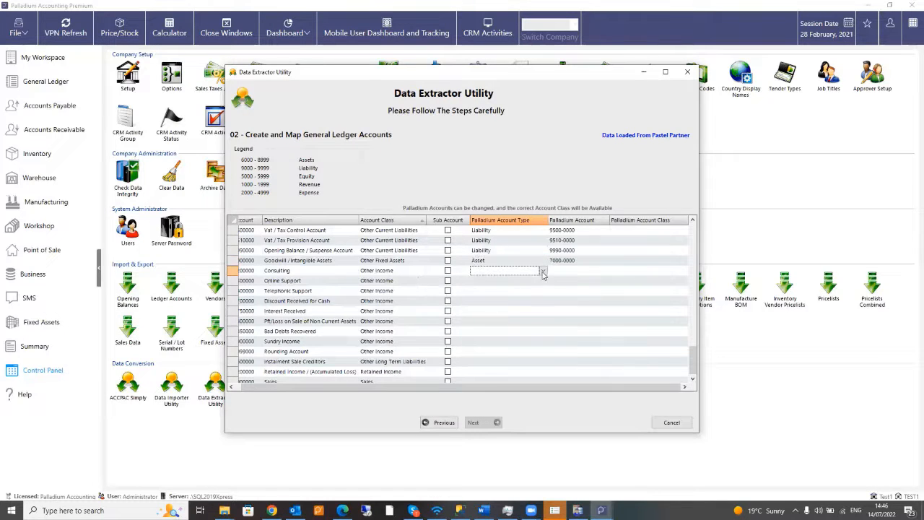
click(543, 272)
click(483, 311)
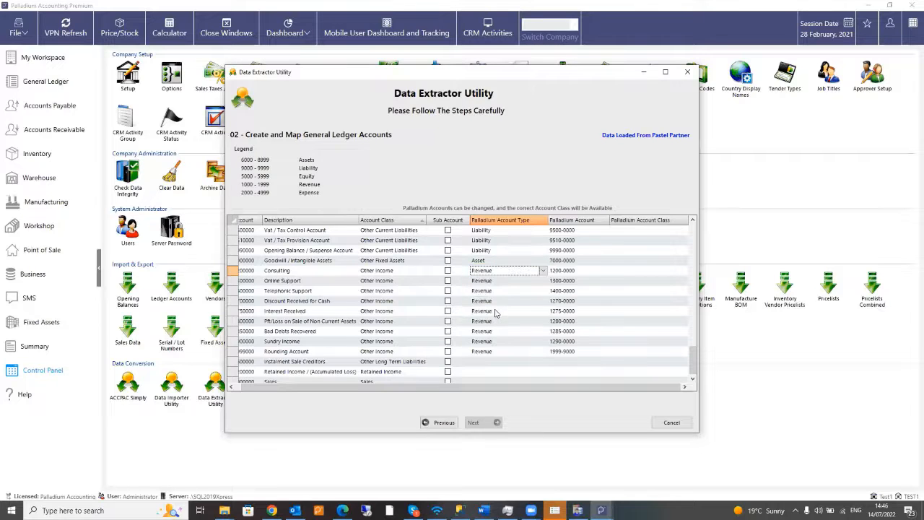
scroll(481, 334, down, 1)
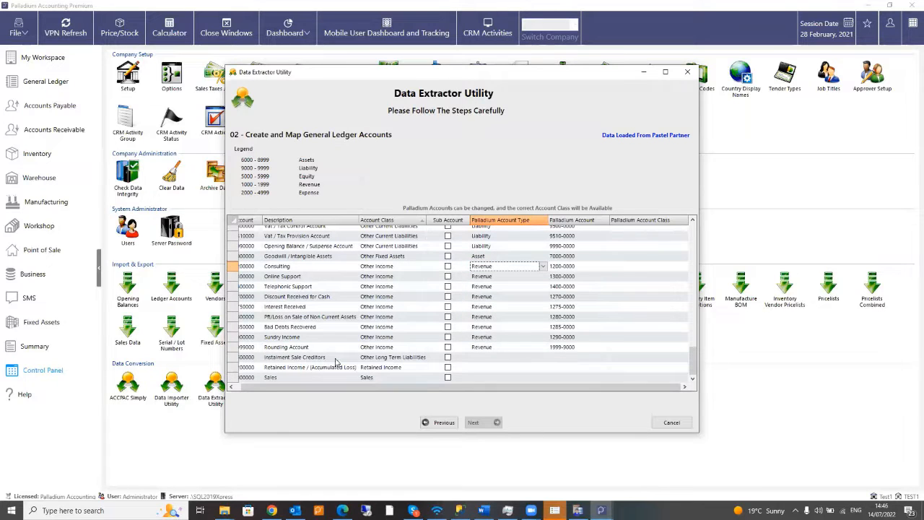
- Map Instalment Sale Creditors to Liability (9560-0000)
click(509, 358)
click(510, 359)
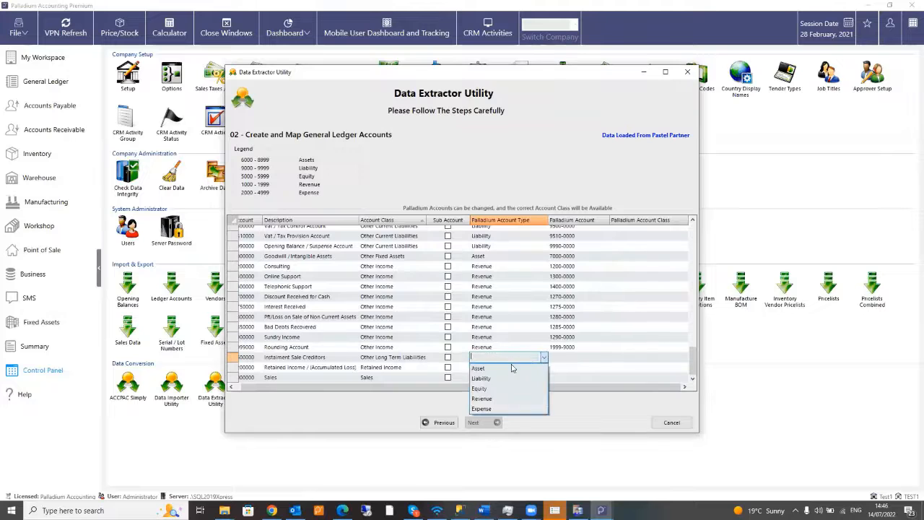
click(506, 379)
click(540, 368)
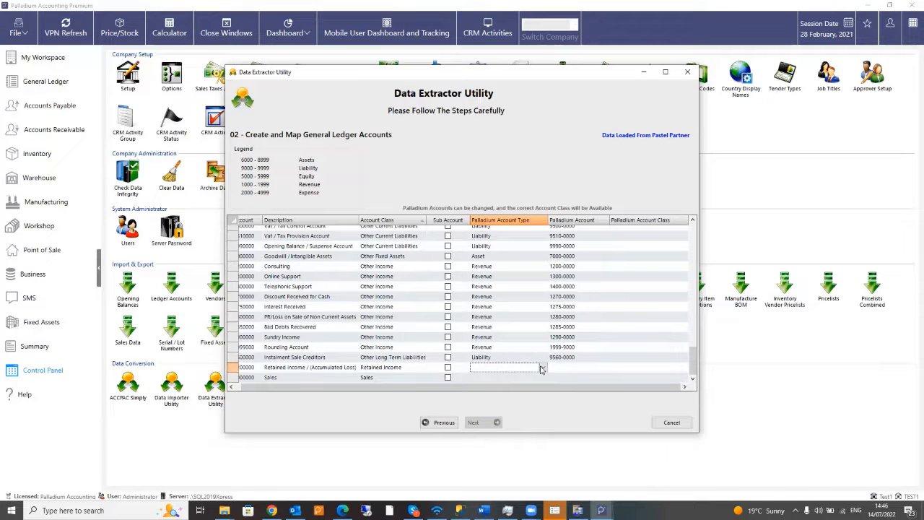
- Map Retained Income and Sales to Revenue (1520-0000 and 1000-0000)
click(542, 369)
click(534, 404)
click(525, 378)
click(543, 378)
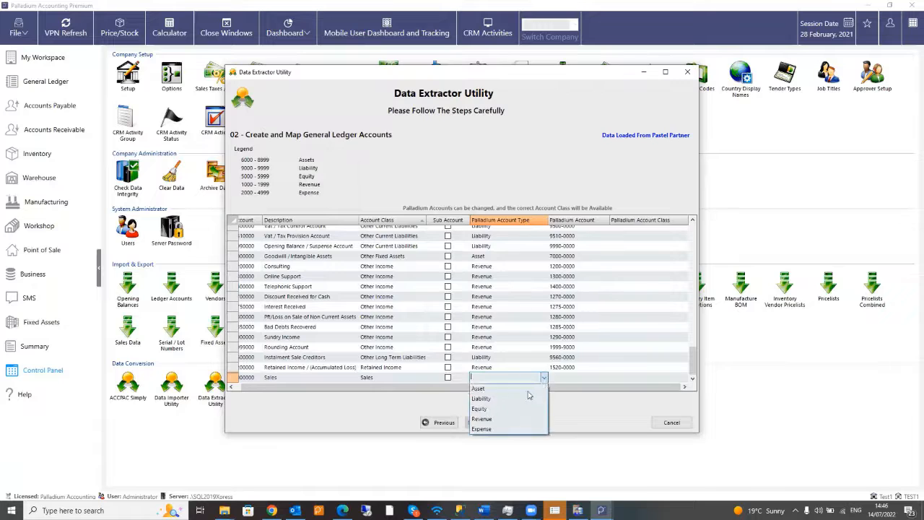
click(500, 422)
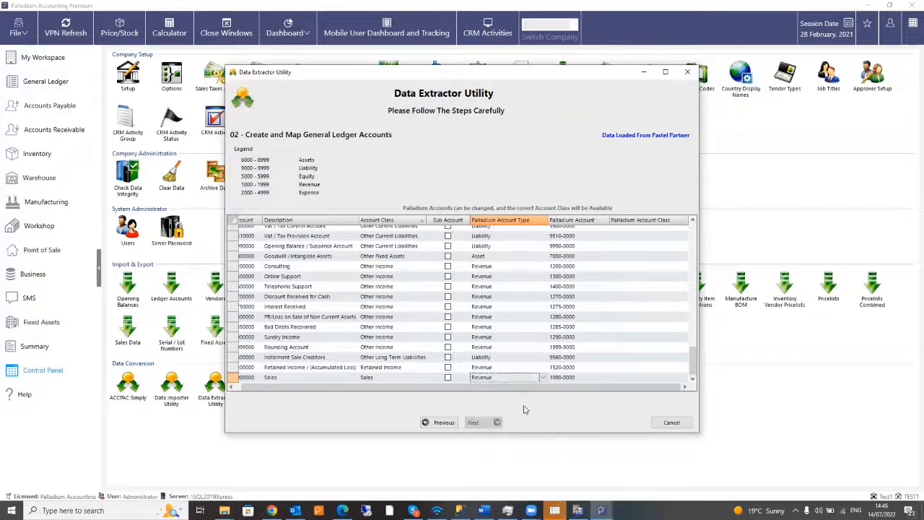
scroll(531, 334, up, 5)
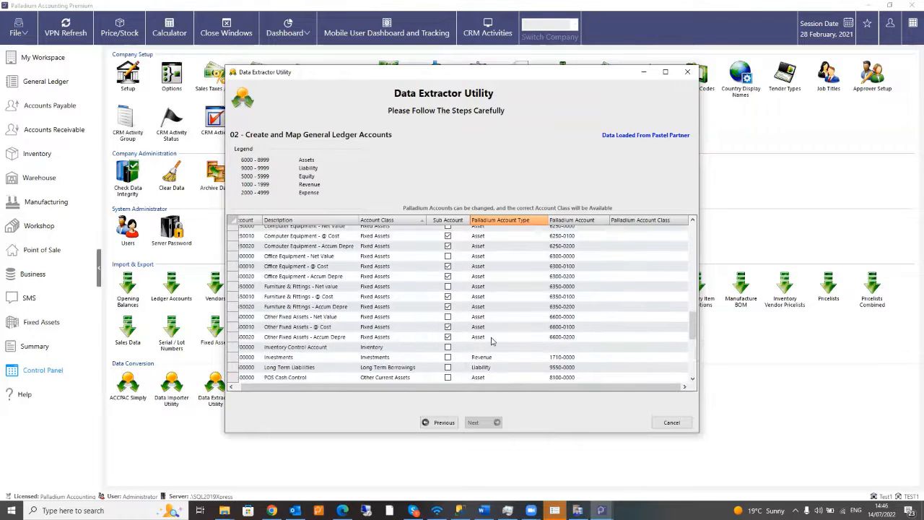
- Map Inventory Control Account to Asset 7700-0000, then review the first row's account number and class
click(476, 349)
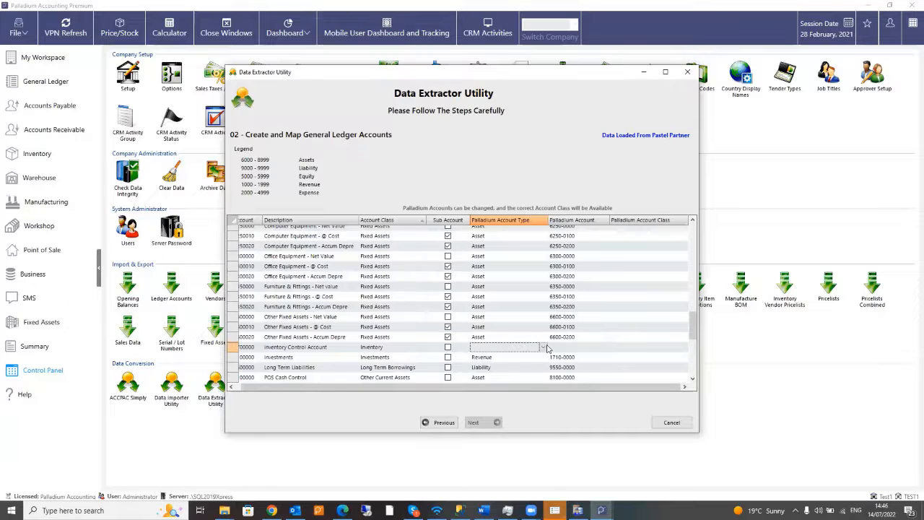
click(477, 349)
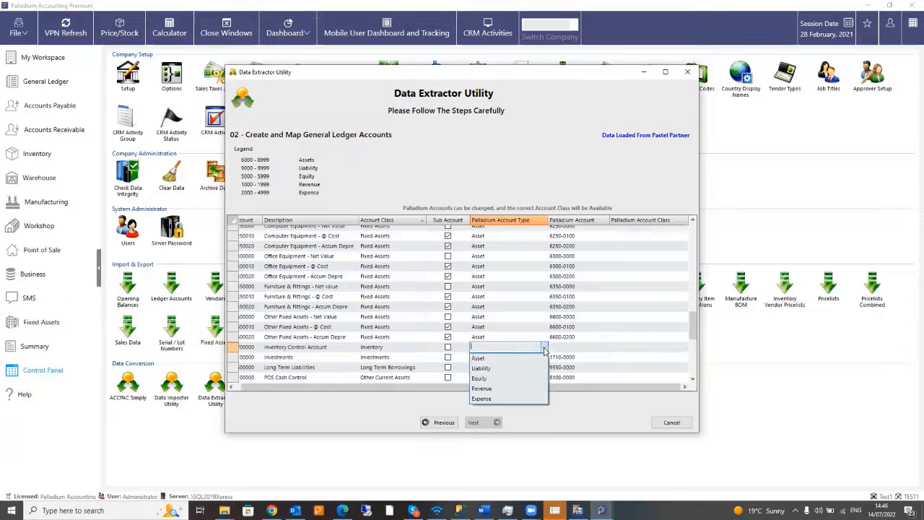
click(478, 358)
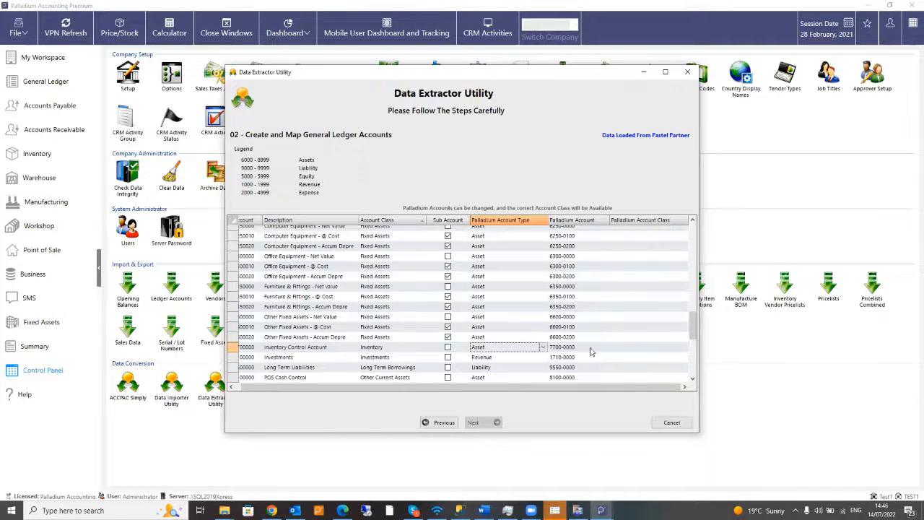
scroll(587, 335, up, 10)
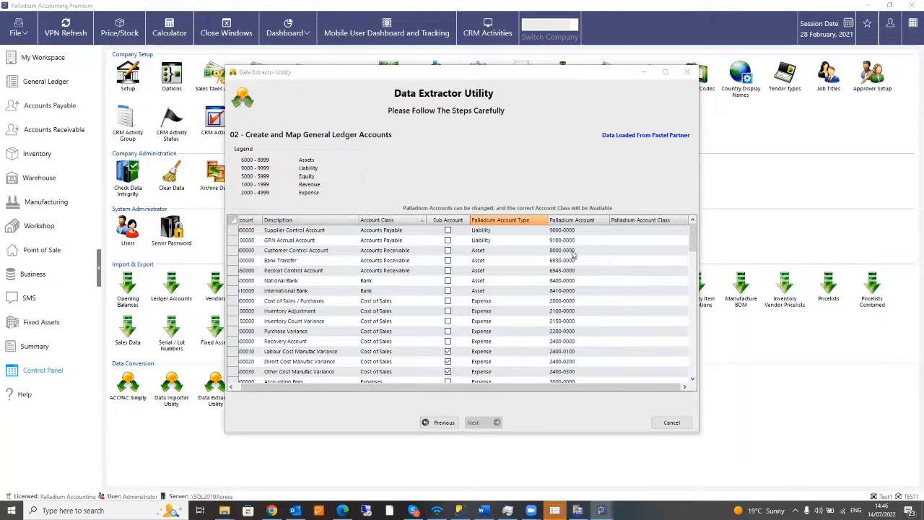
click(560, 231)
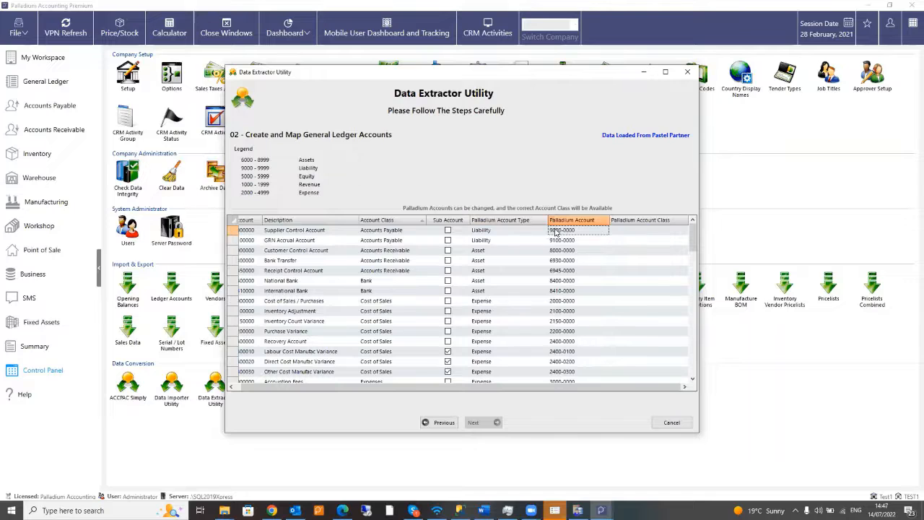
click(634, 231)
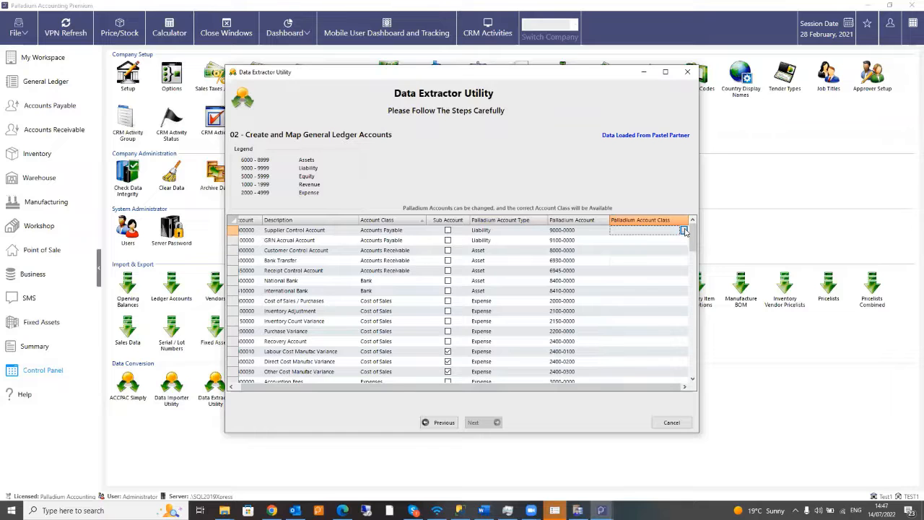
click(683, 230)
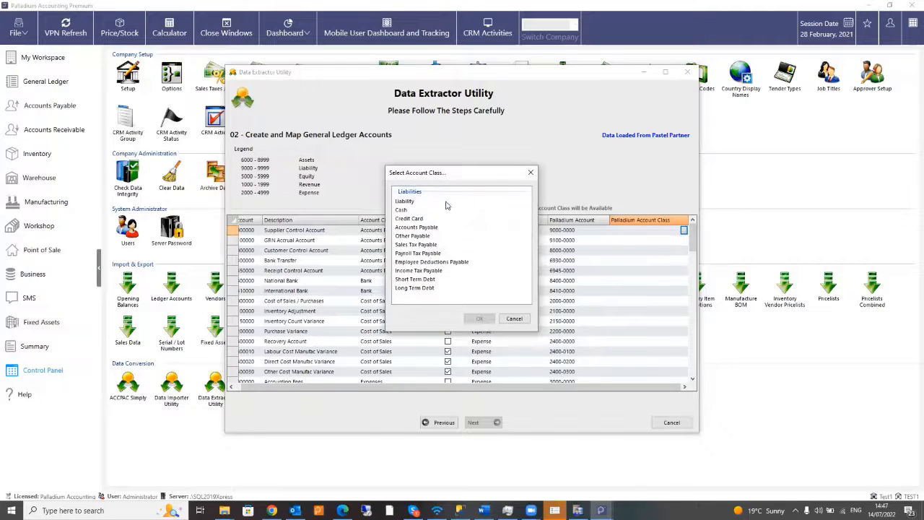
click(531, 175)
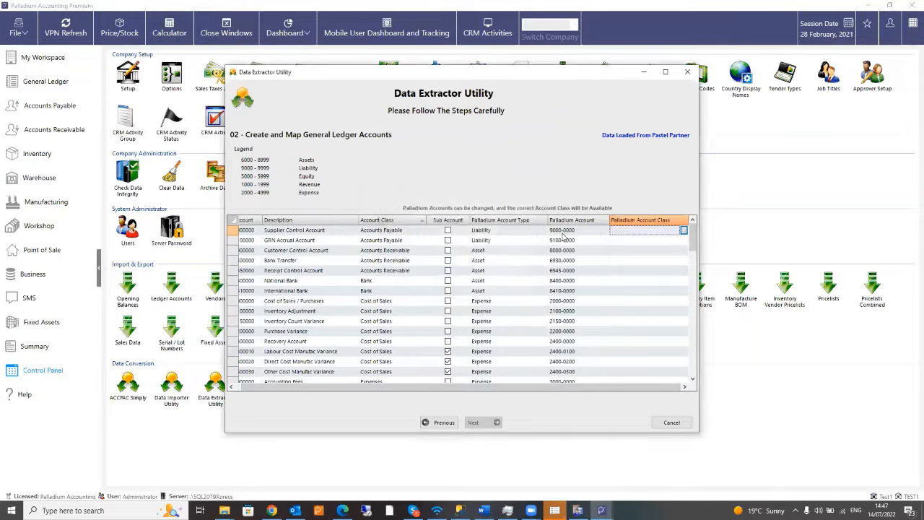
click(558, 229)
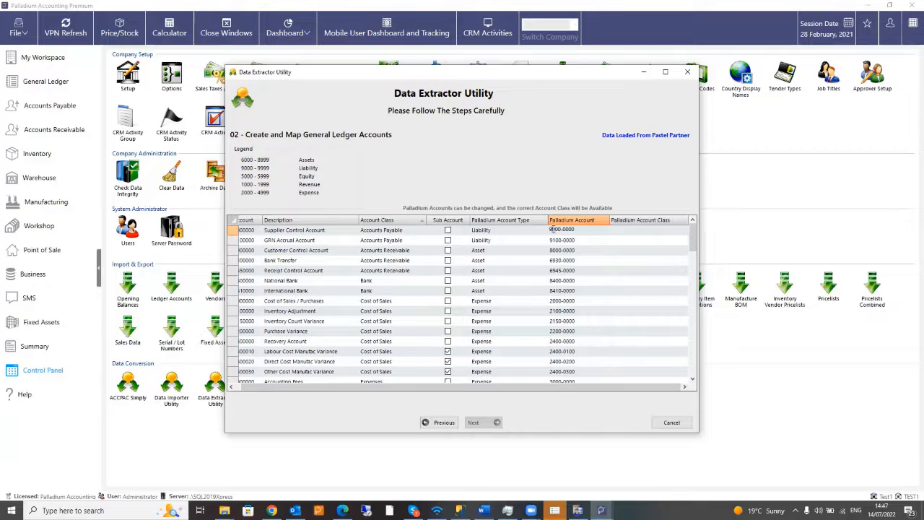
click(643, 234)
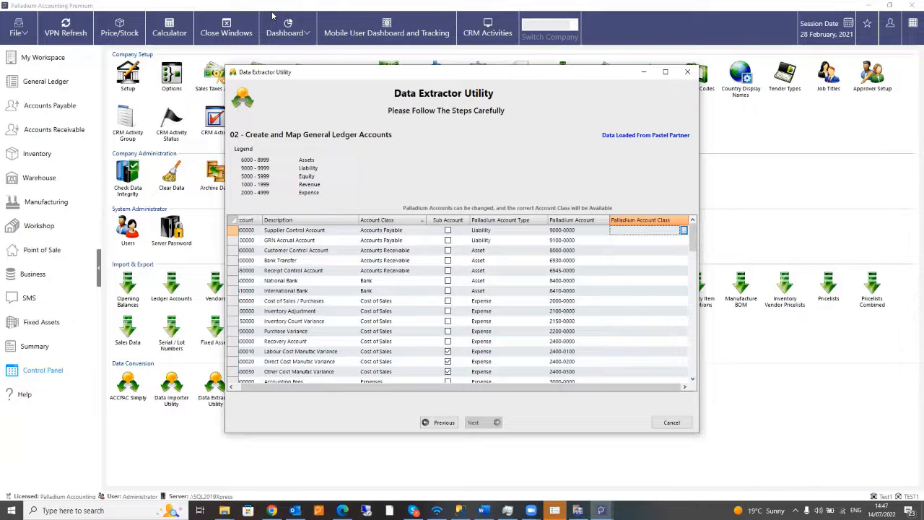
- Assign account class Liability to Supplier Control and Asset to Customer Control Account
click(684, 230)
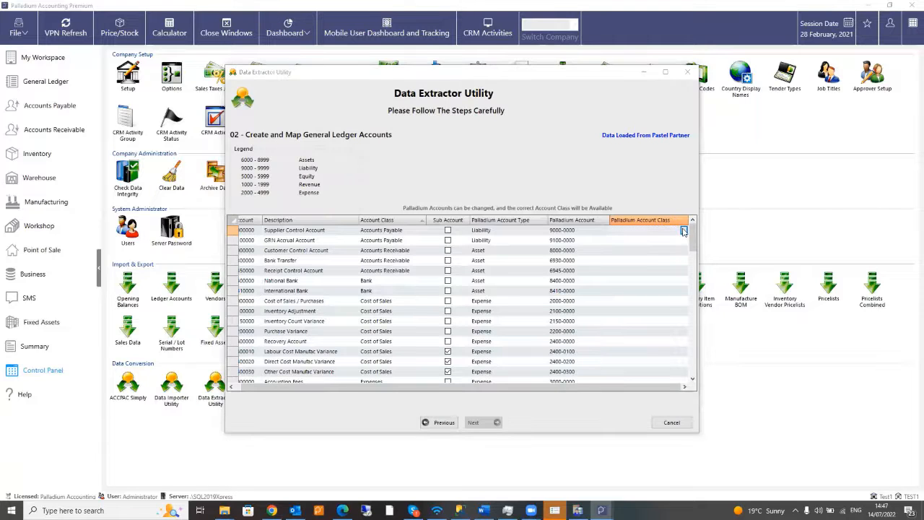
click(683, 230)
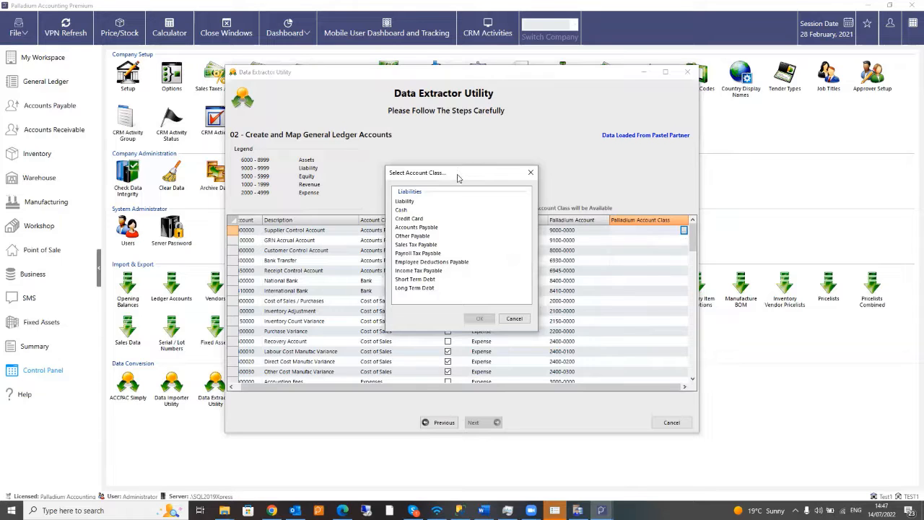
drag(457, 178, 371, 244)
click(328, 268)
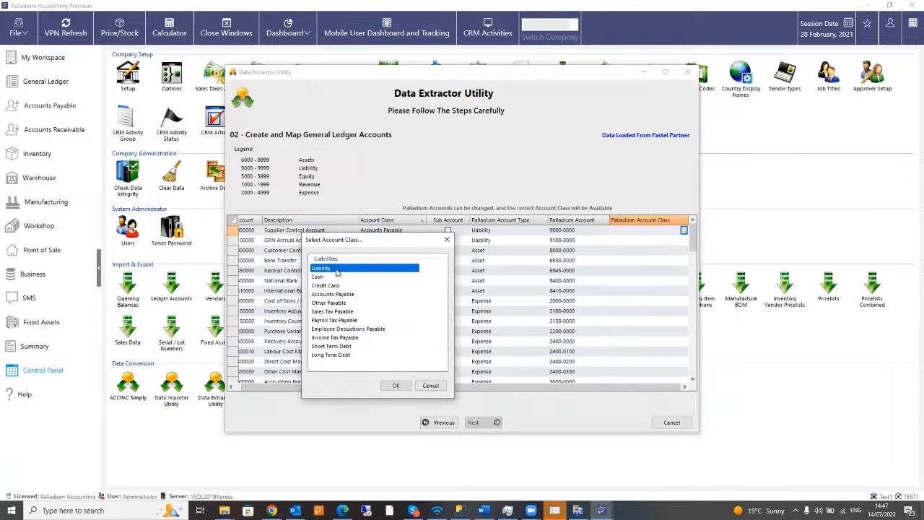
click(396, 386)
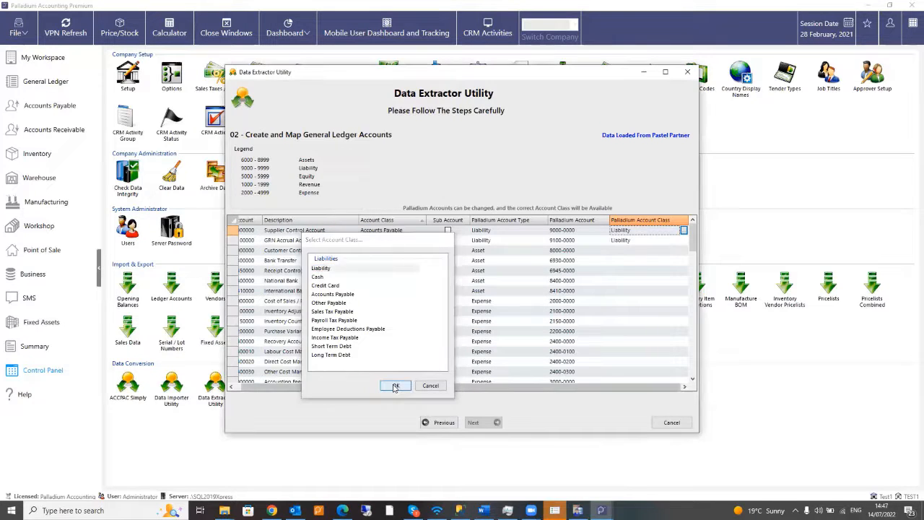
click(681, 251)
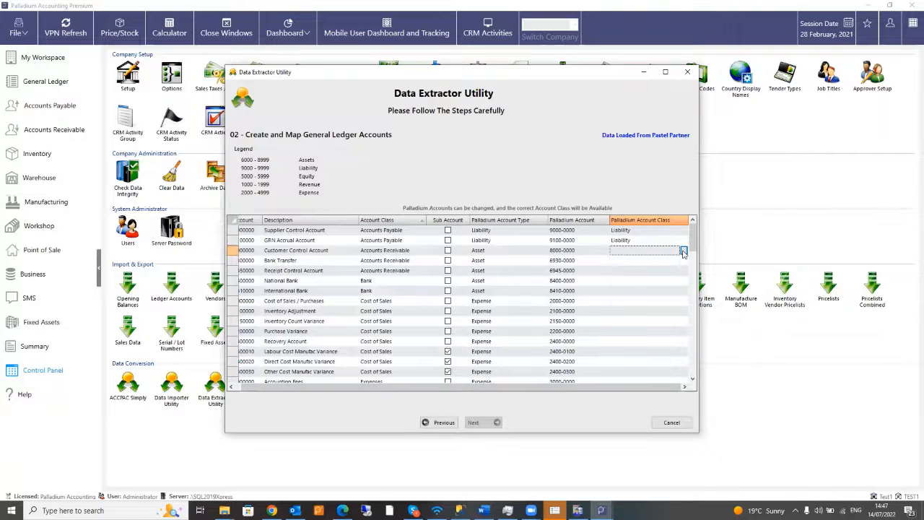
click(683, 251)
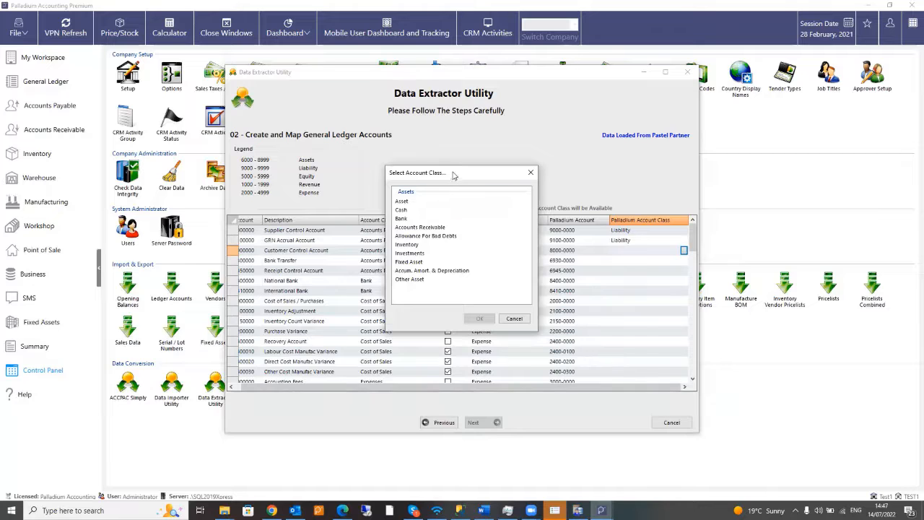
drag(453, 177, 349, 193)
click(301, 218)
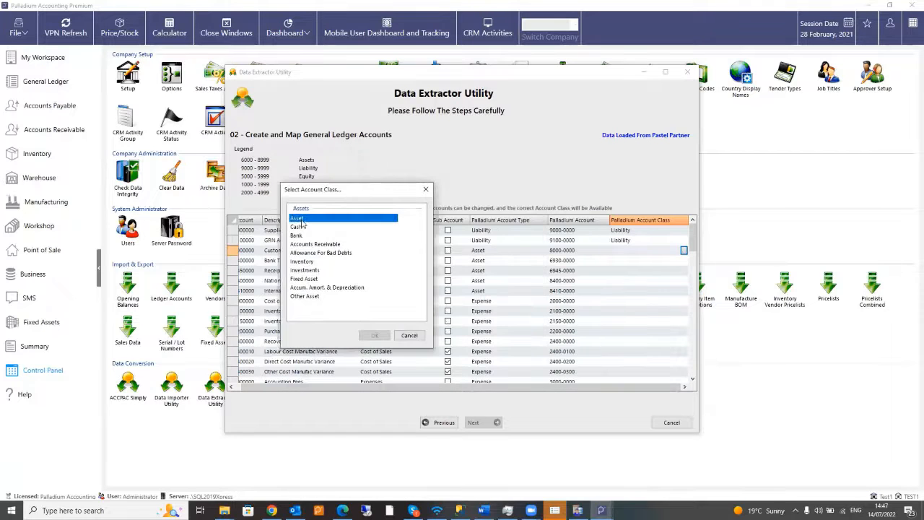
click(376, 335)
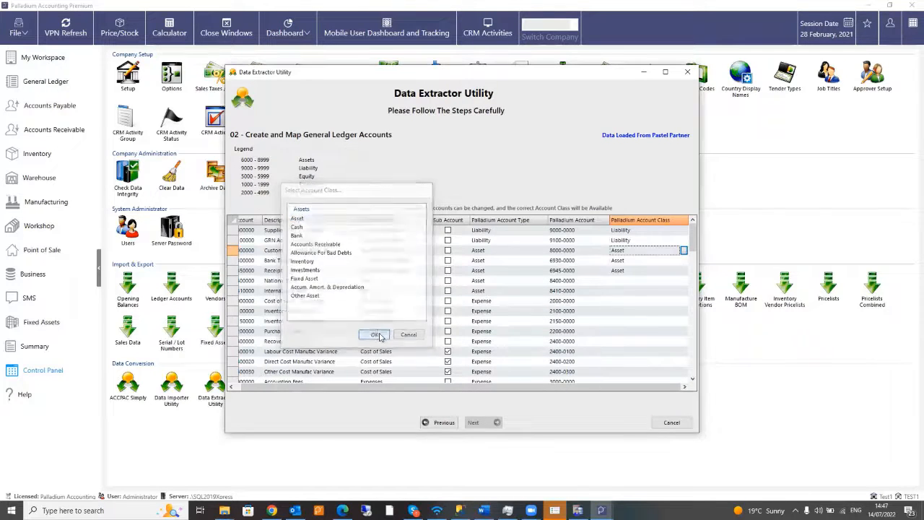
- Assign class Bank to National Bank and Cost Of Goods Sold (GP) to the Cost of Sales rows
click(641, 283)
click(683, 281)
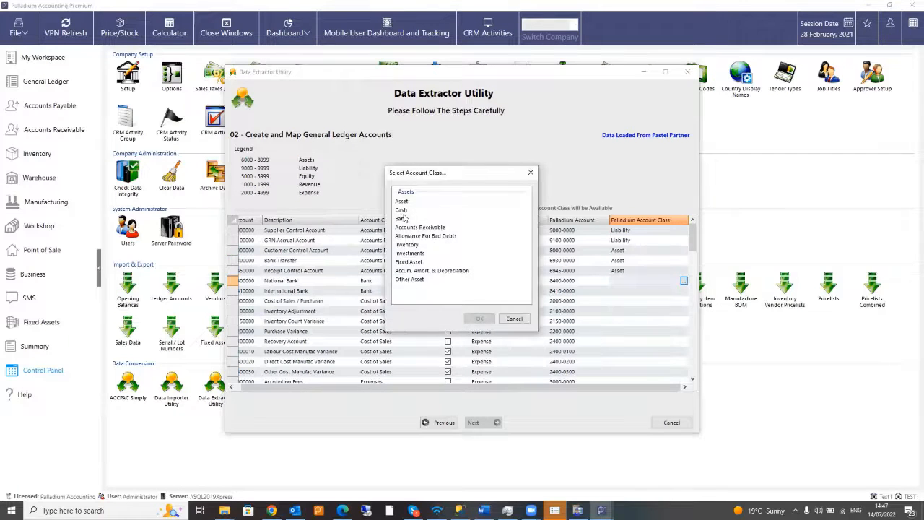
click(404, 218)
click(479, 319)
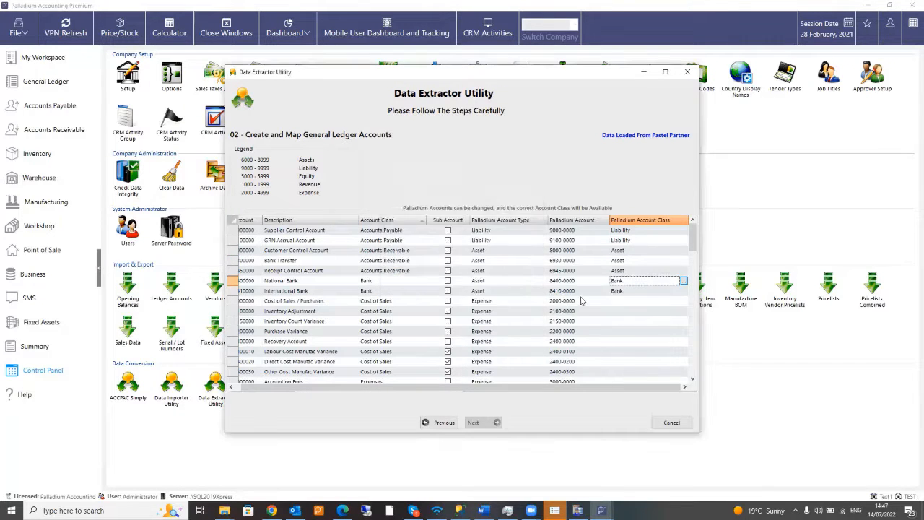
click(674, 303)
click(684, 301)
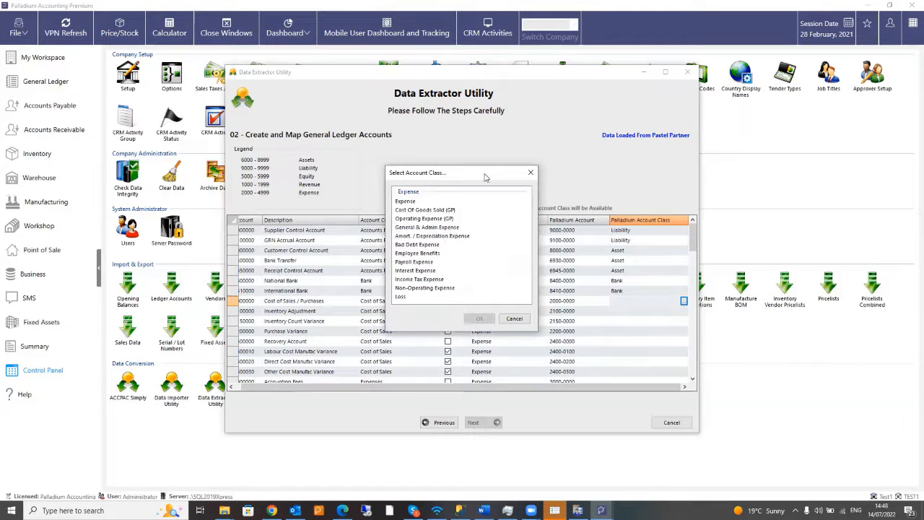
drag(486, 177, 355, 125)
click(298, 158)
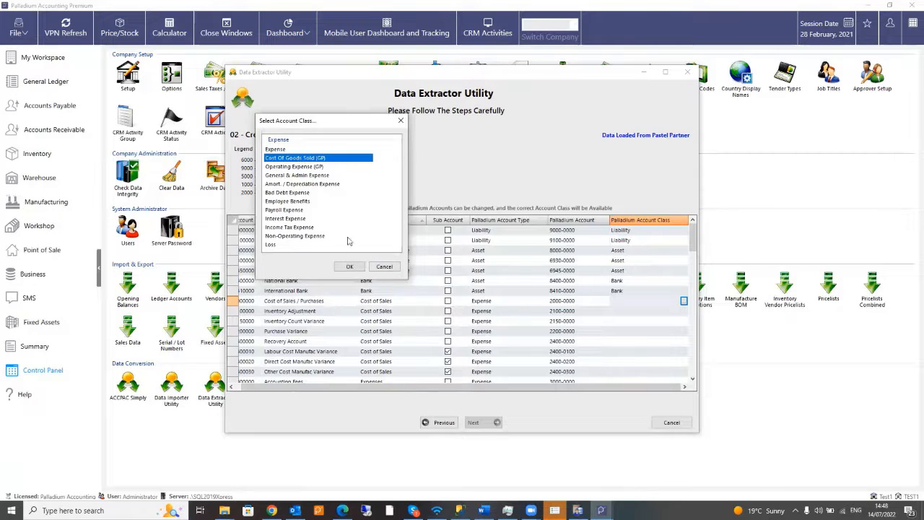
click(350, 267)
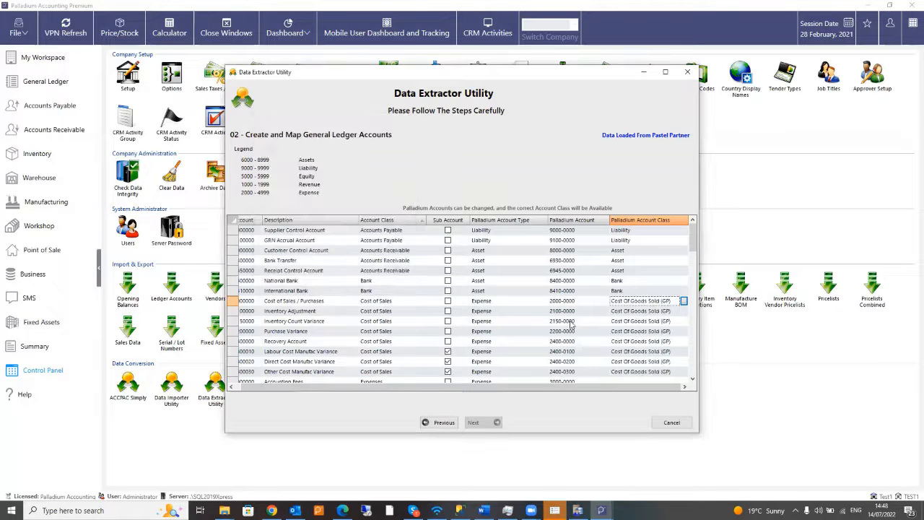
- Give Accounting Fees and the other expense accounts the account class Expense
scroll(552, 274, down, 4)
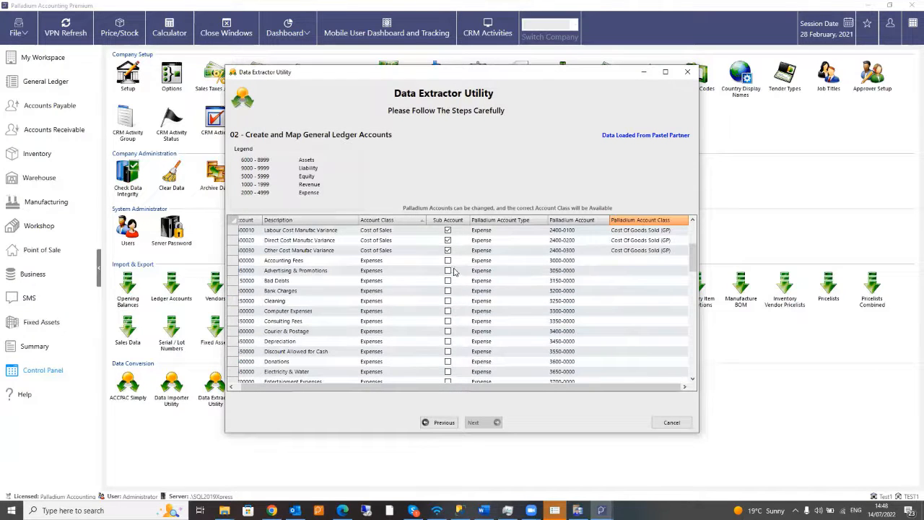
click(665, 263)
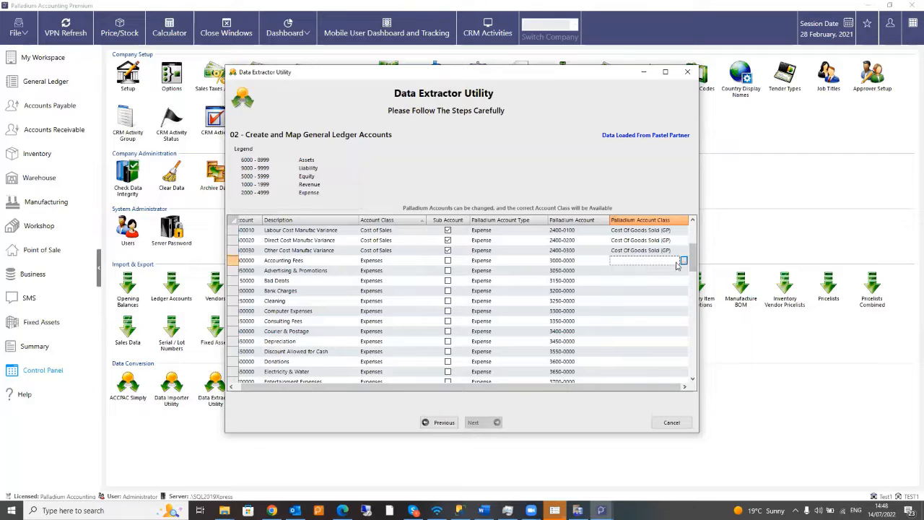
click(683, 262)
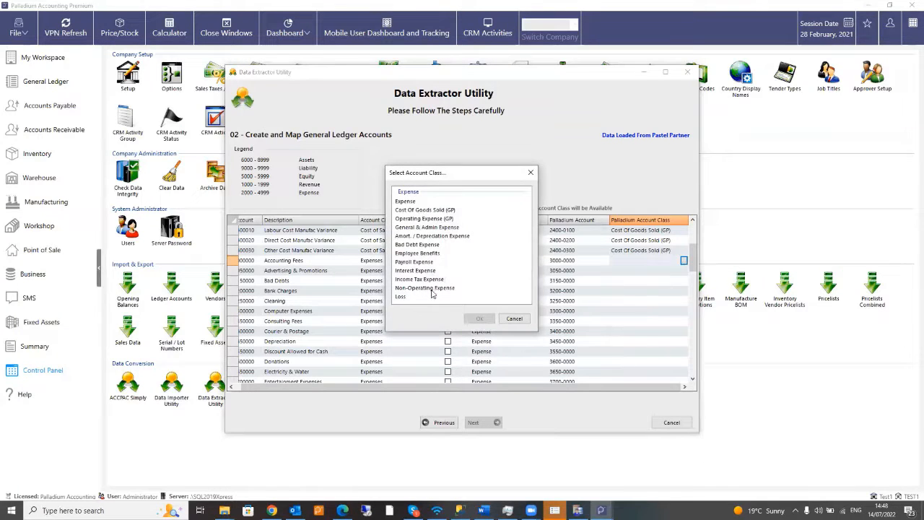
click(406, 201)
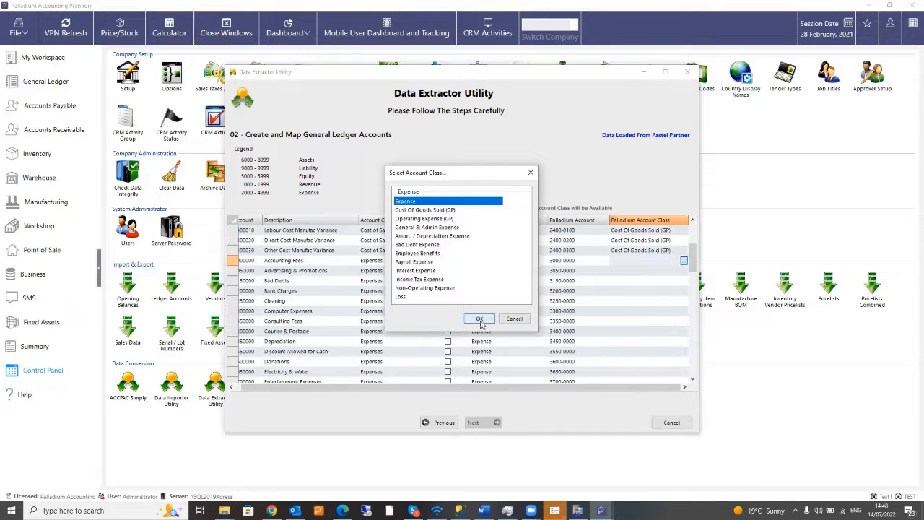
click(480, 320)
- Scroll down to the Fixed Assets rows and select Land & Buildings' account class cell
scroll(643, 326, down, 10)
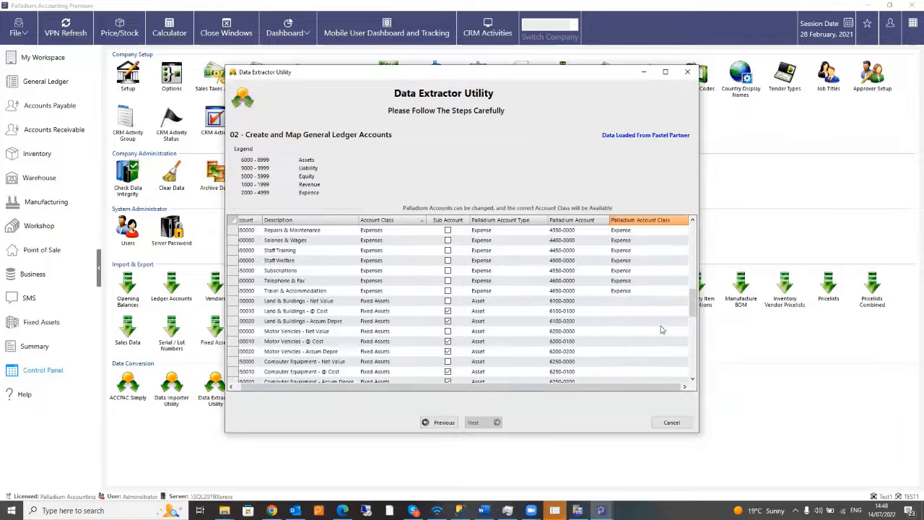
scroll(657, 333, up, 10)
scroll(655, 335, down, 10)
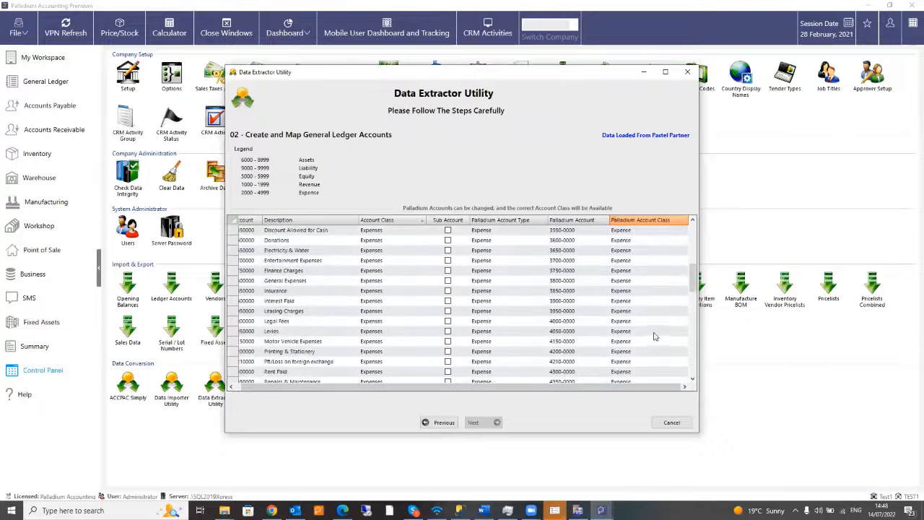
scroll(653, 336, down, 1)
scroll(642, 329, down, 1)
scroll(628, 264, up, 1)
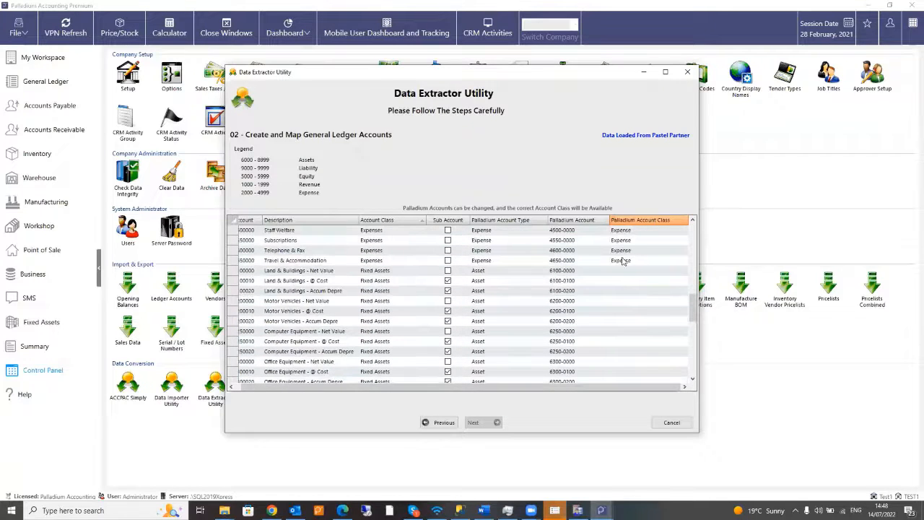
click(633, 273)
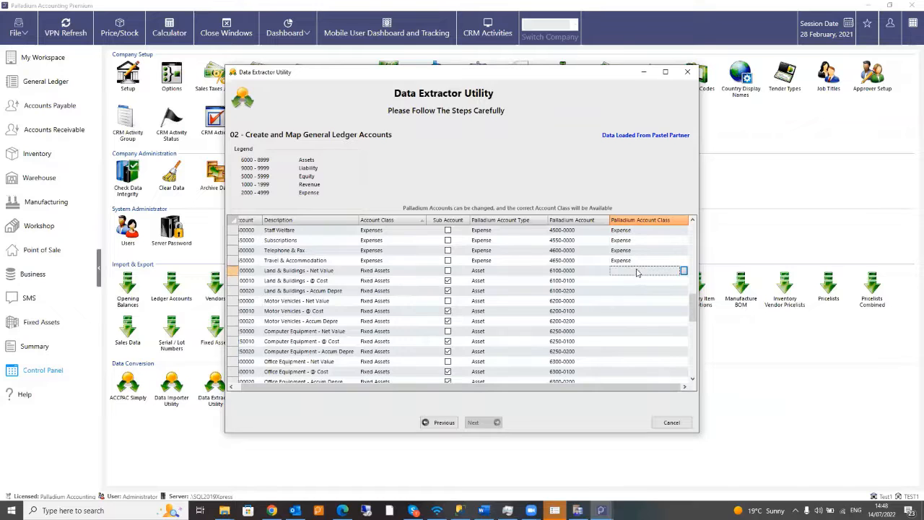
- Set Land & Buildings and the other fixed asset accounts to the Other Asset class
click(683, 271)
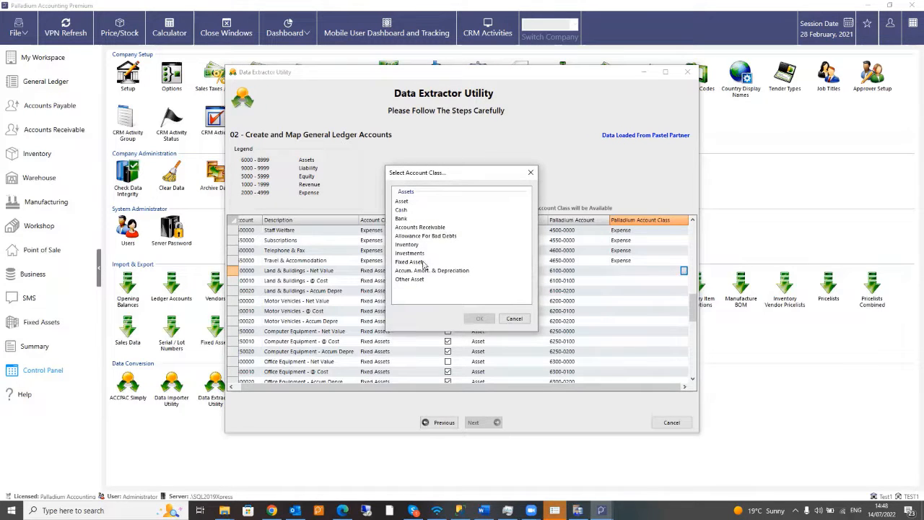
click(398, 202)
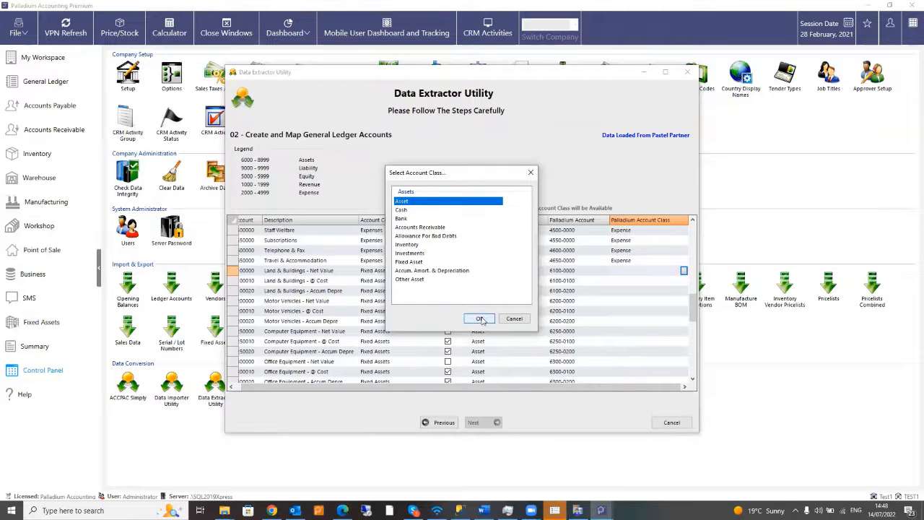
click(431, 279)
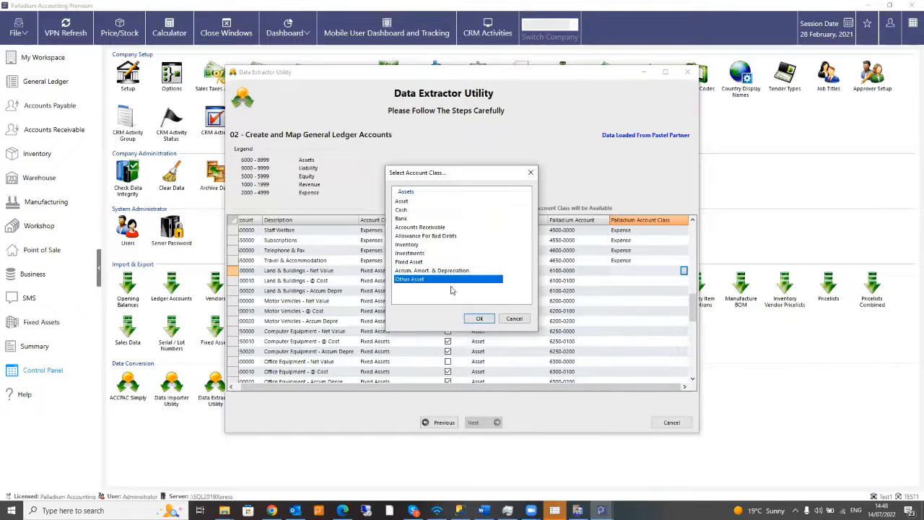
click(479, 319)
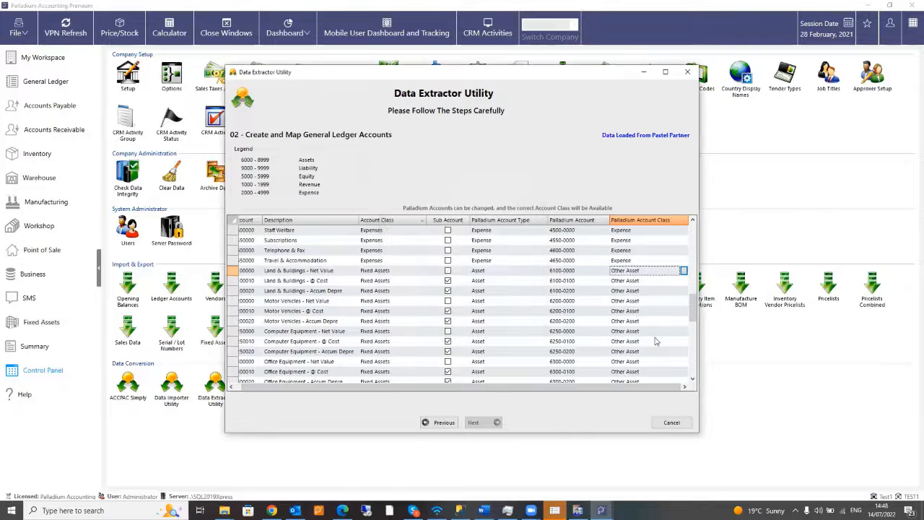
- Assign Asset to Inventory Control Account and Revenue (GP) to Investments
scroll(655, 338, down, 6)
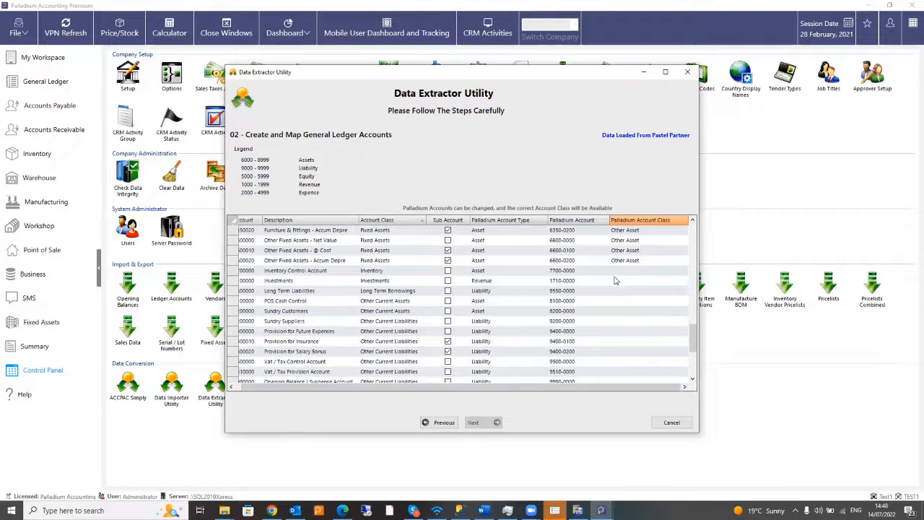
click(638, 273)
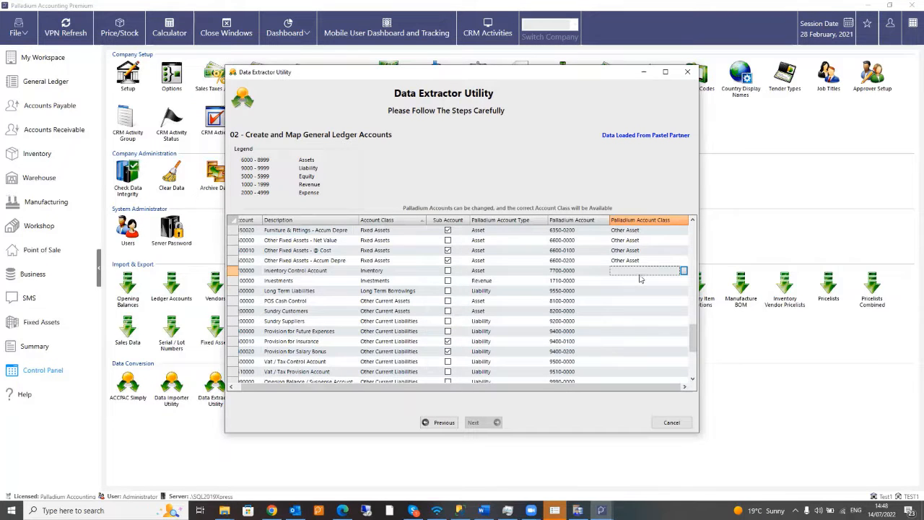
click(684, 271)
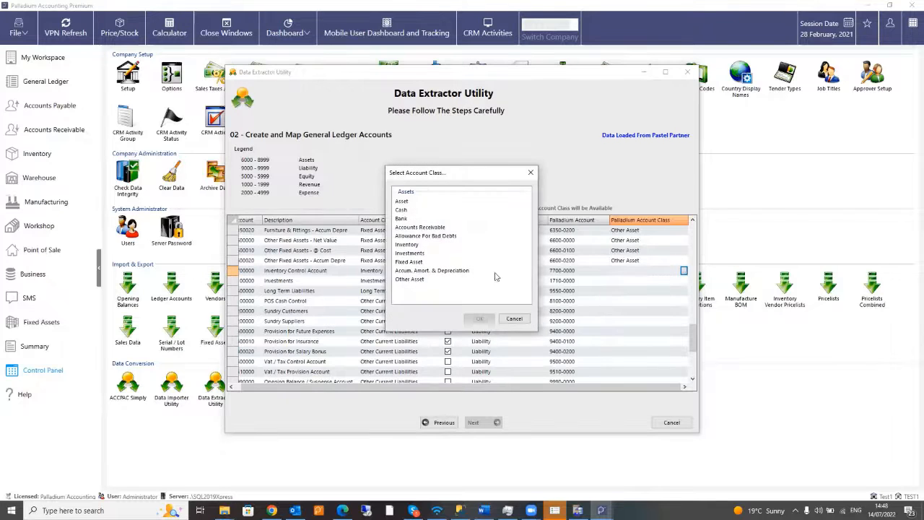
click(402, 201)
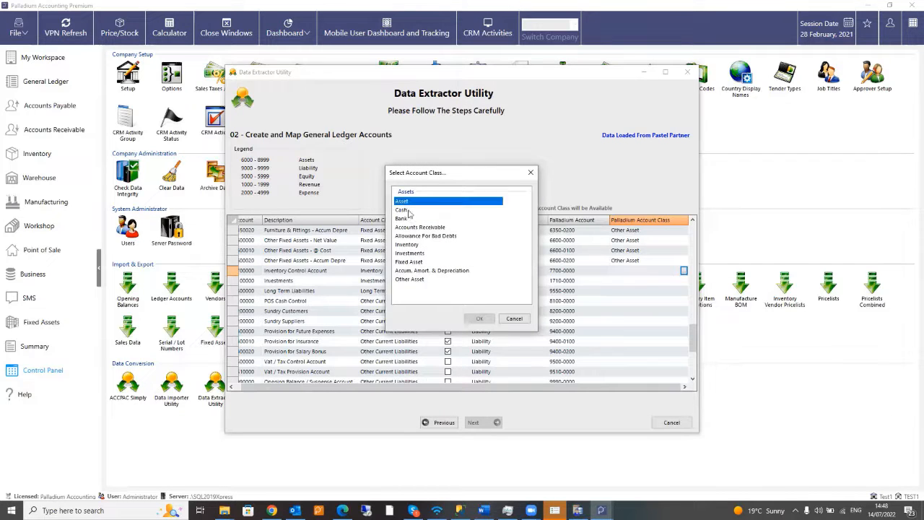
click(478, 319)
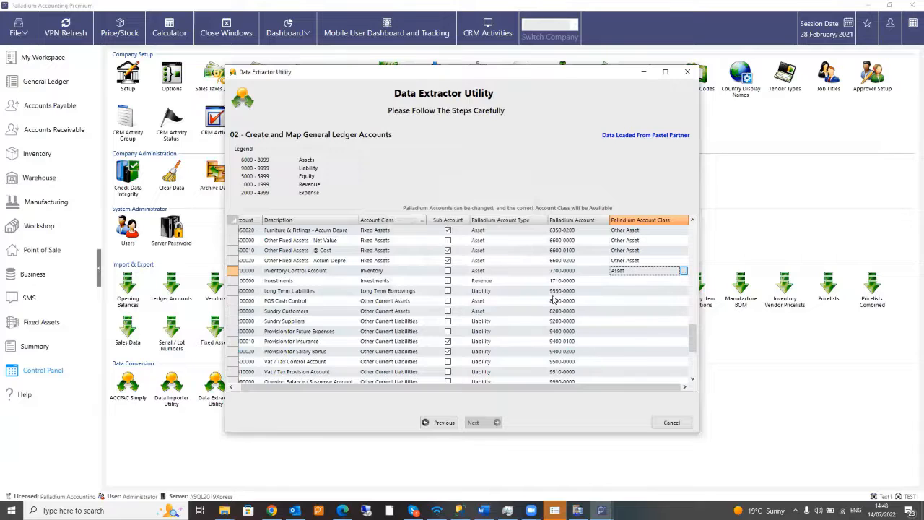
click(640, 282)
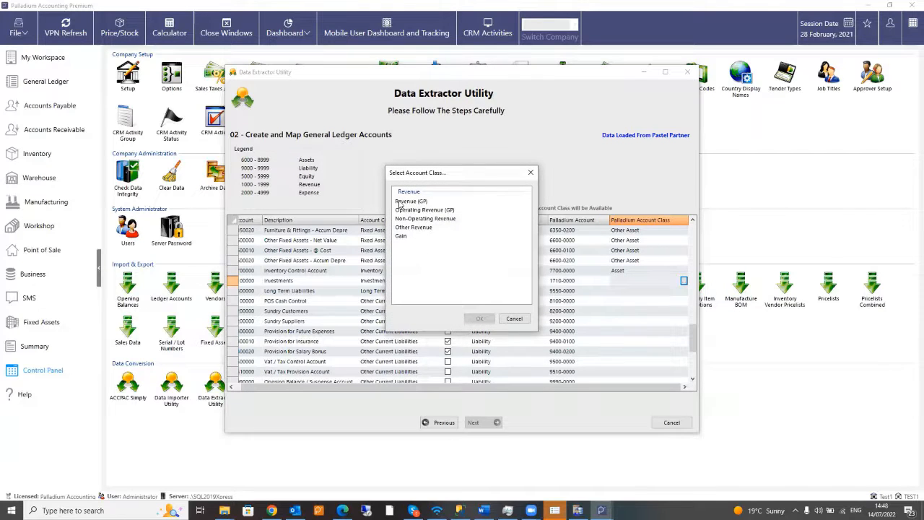
click(402, 202)
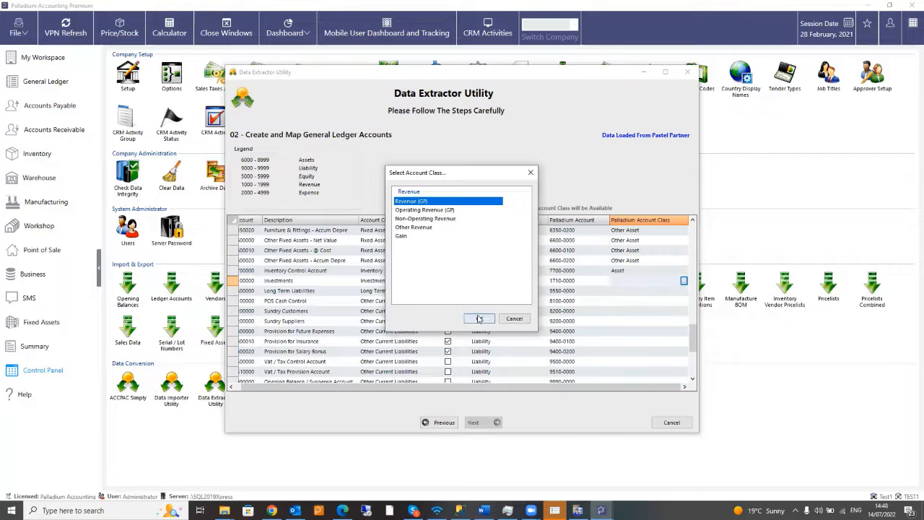
click(479, 318)
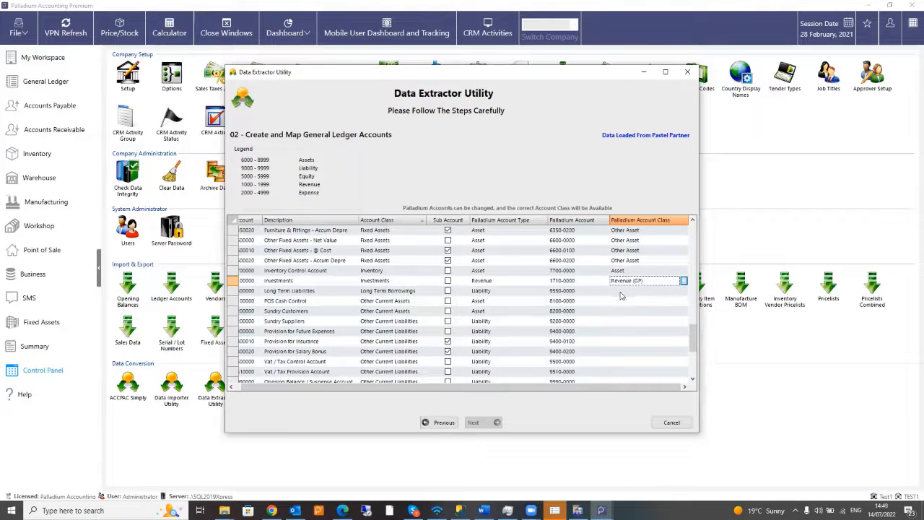
- Assign Liability to Long Term Liabilities and Asset to POS Cash Control
click(621, 294)
click(683, 291)
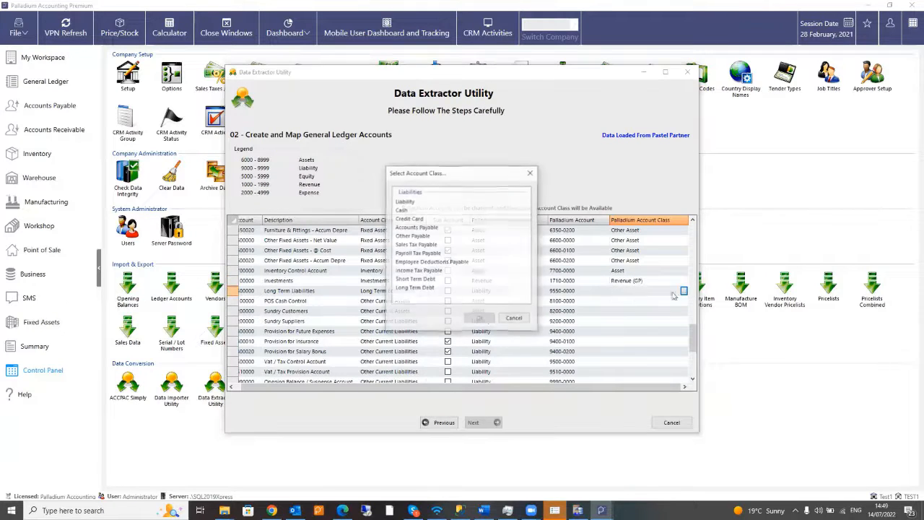
click(409, 201)
click(480, 319)
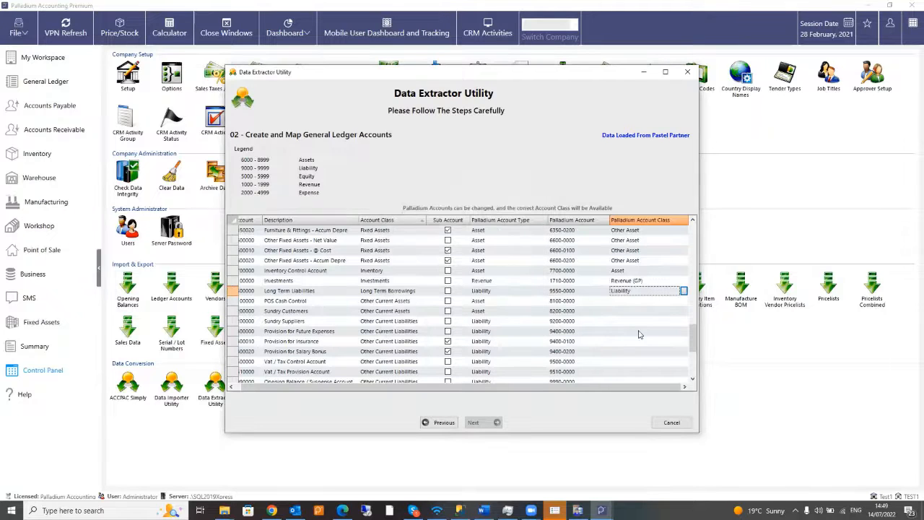
click(632, 301)
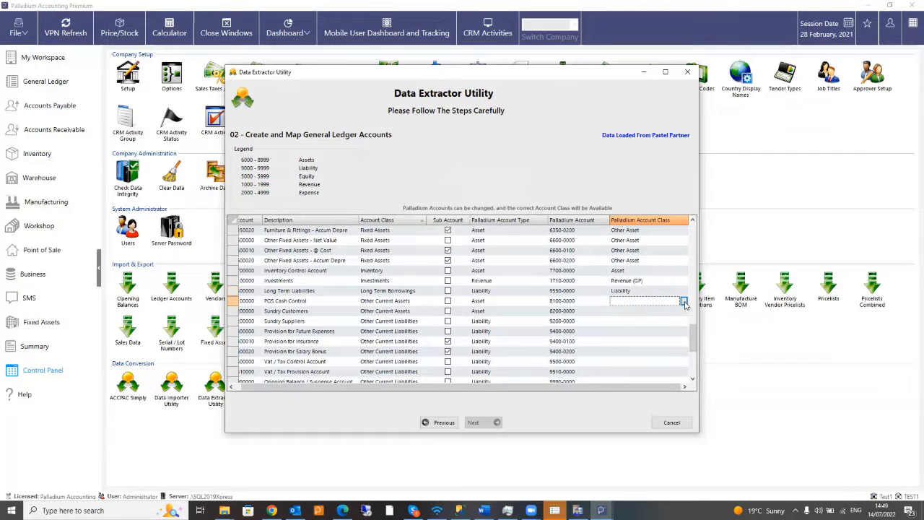
click(683, 301)
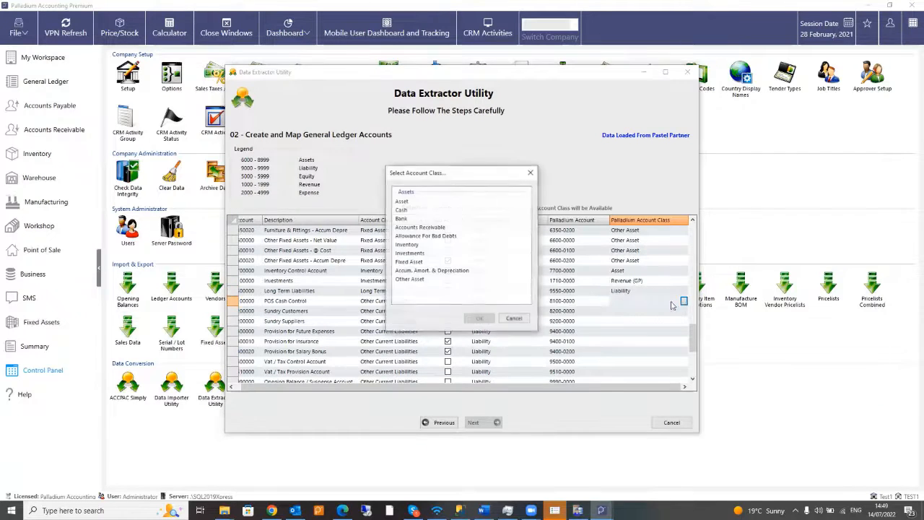
click(403, 202)
click(480, 318)
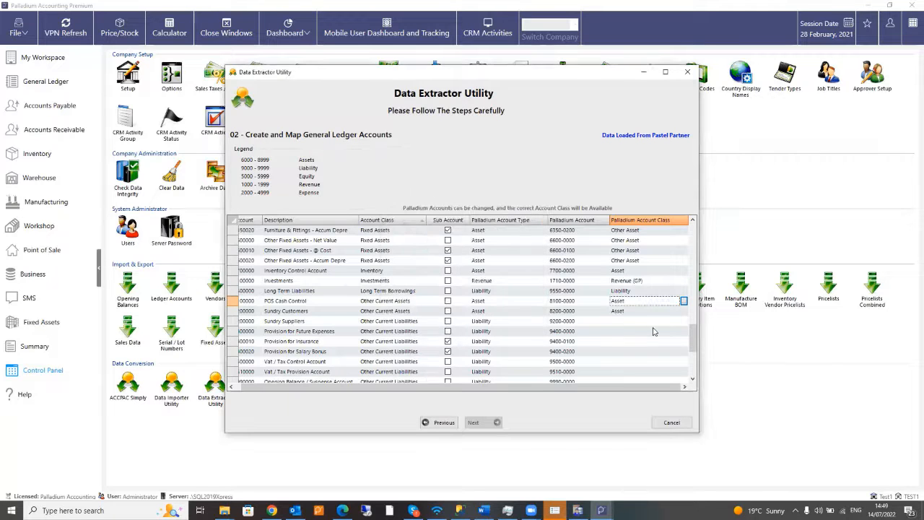
- Assign Liability to Sundry Suppliers and Asset to Goodwill / Intangible Assets
scroll(653, 330, down, 2)
scroll(653, 331, down, 1)
click(668, 261)
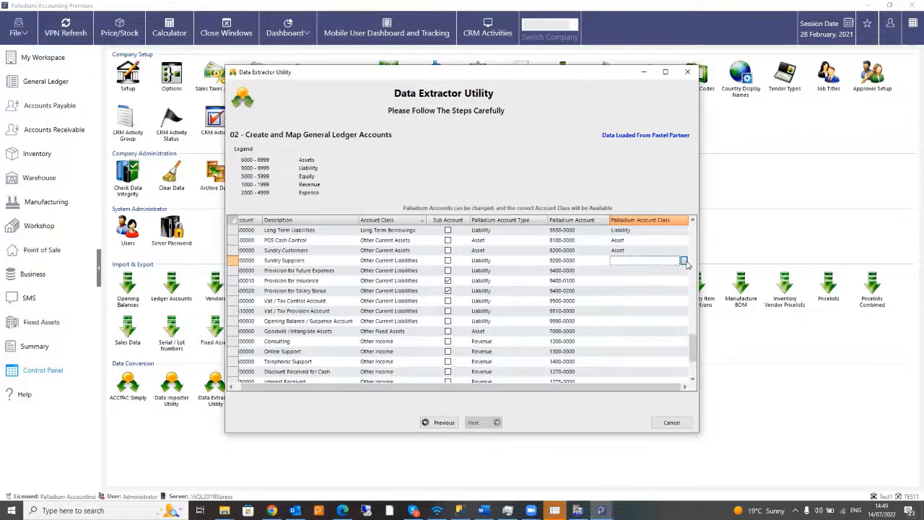
click(684, 261)
click(402, 201)
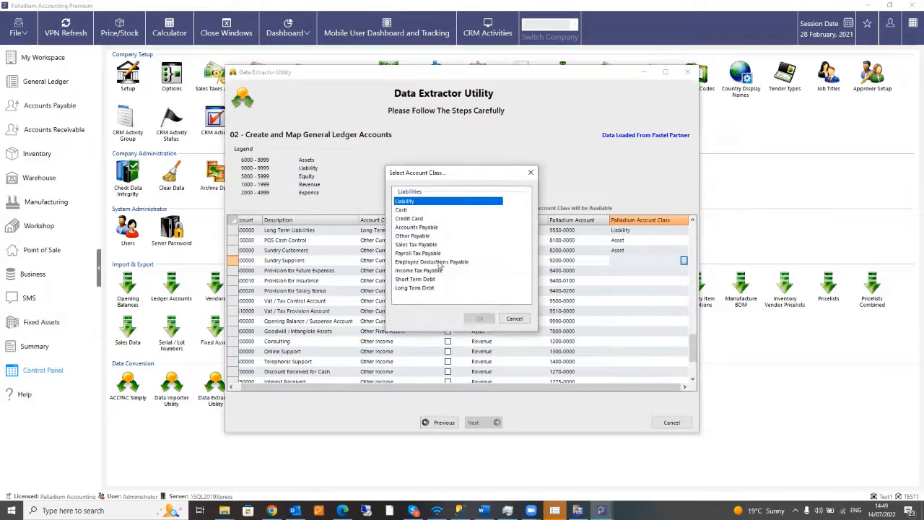
click(479, 318)
scroll(664, 340, down, 2)
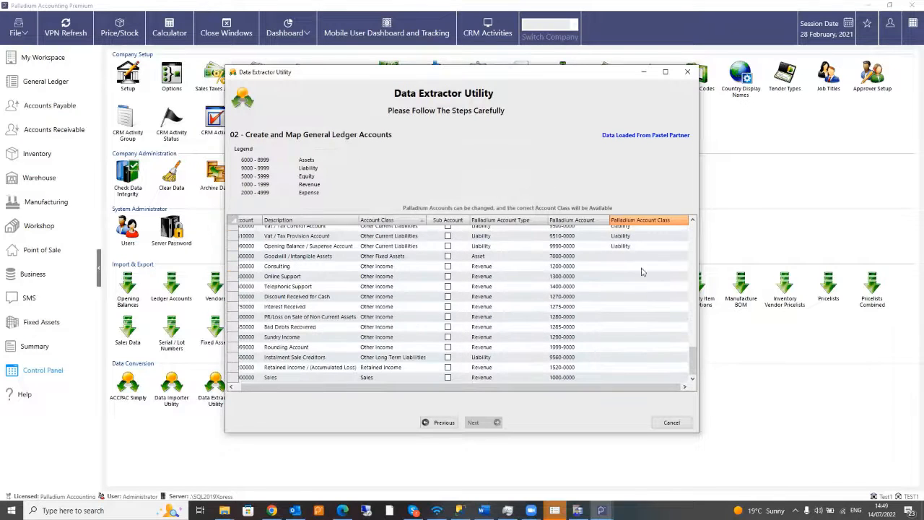
click(647, 257)
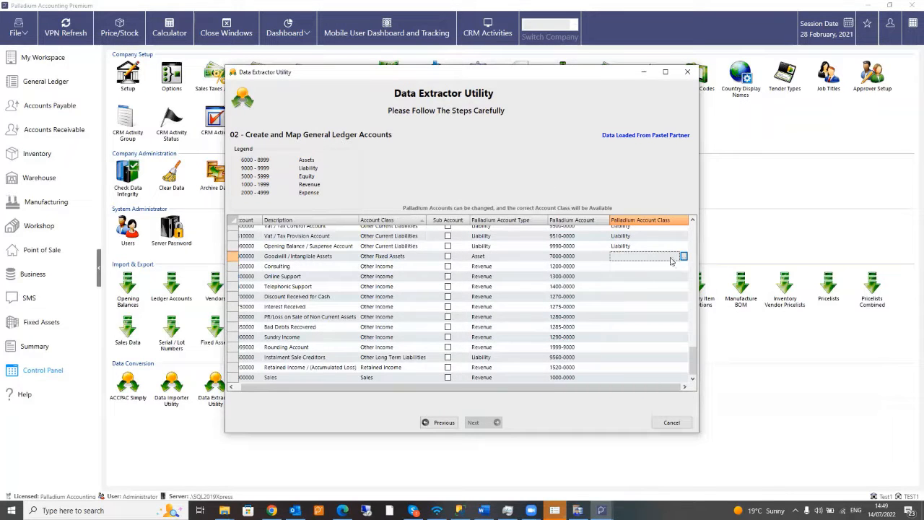
click(683, 256)
click(403, 202)
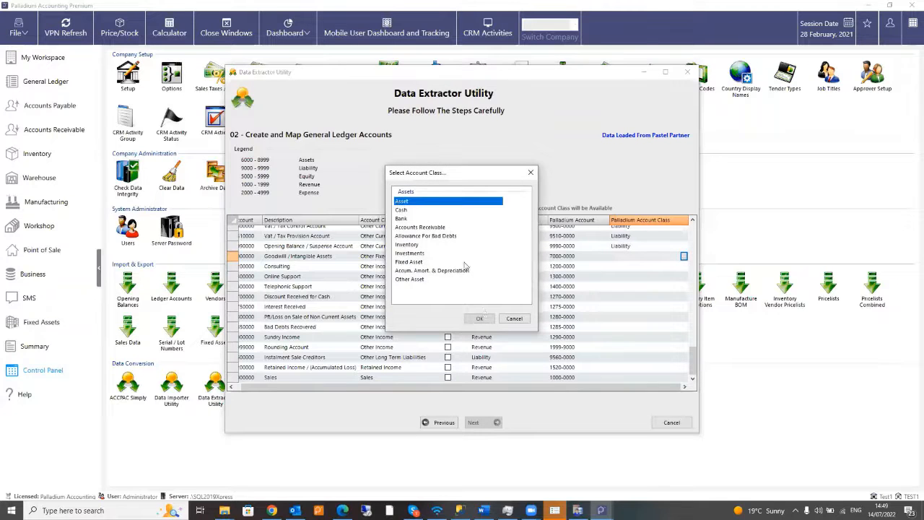
click(480, 320)
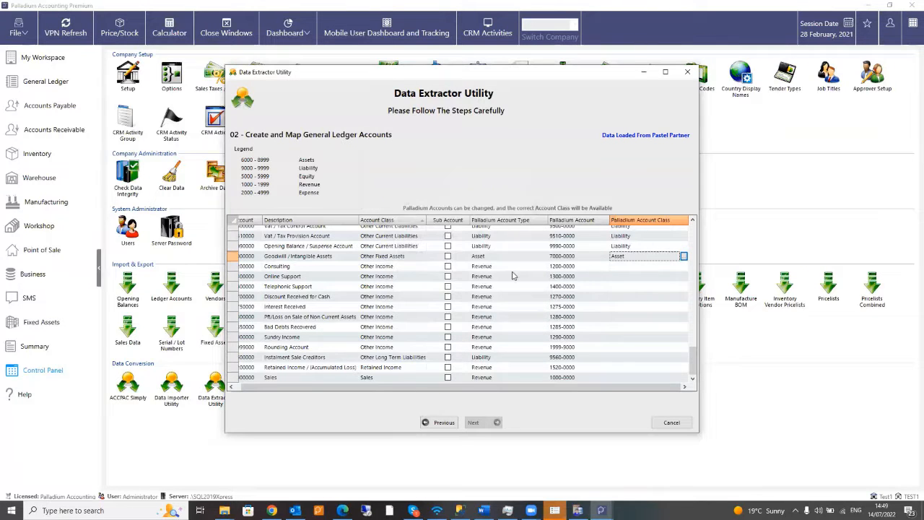
- Set Consulting and the other income accounts to the Other Revenue class
click(659, 273)
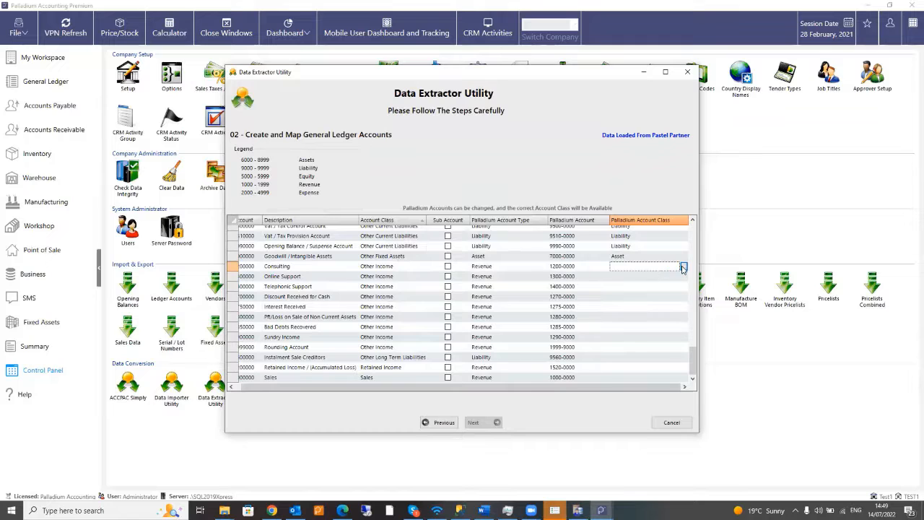
click(683, 267)
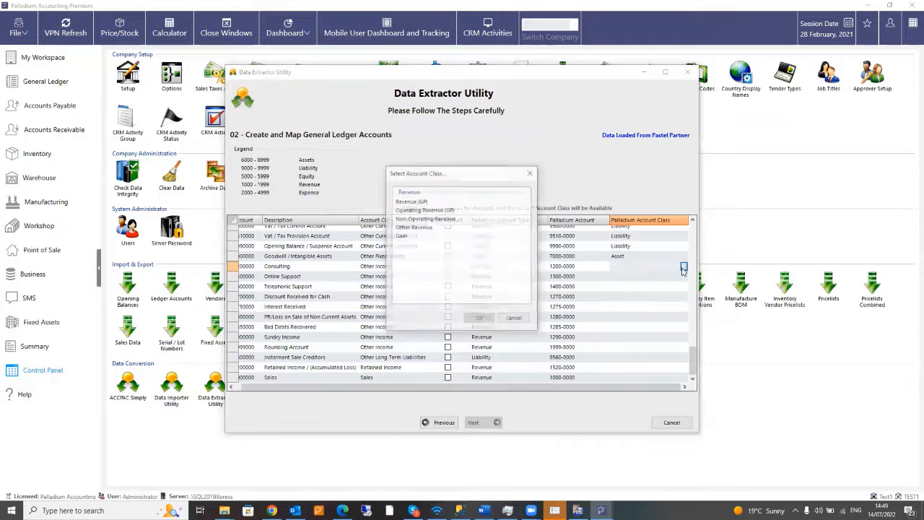
click(412, 202)
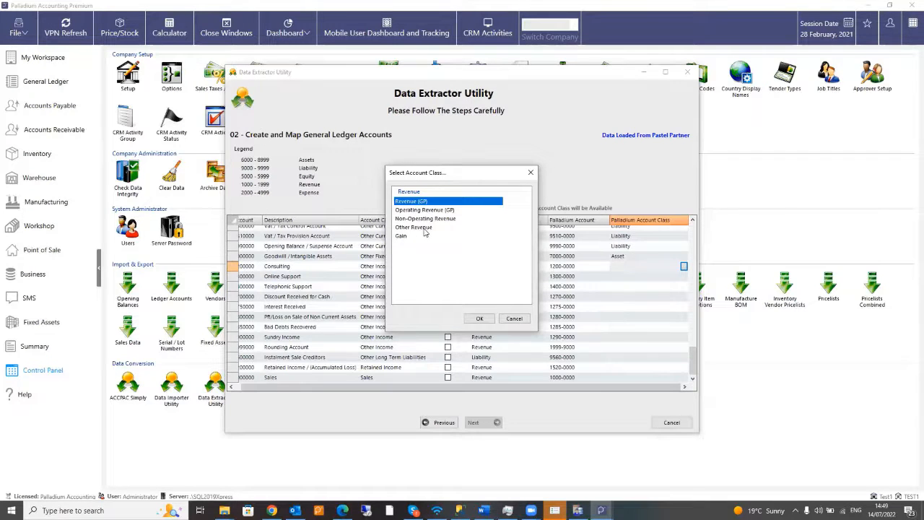
click(425, 228)
click(477, 318)
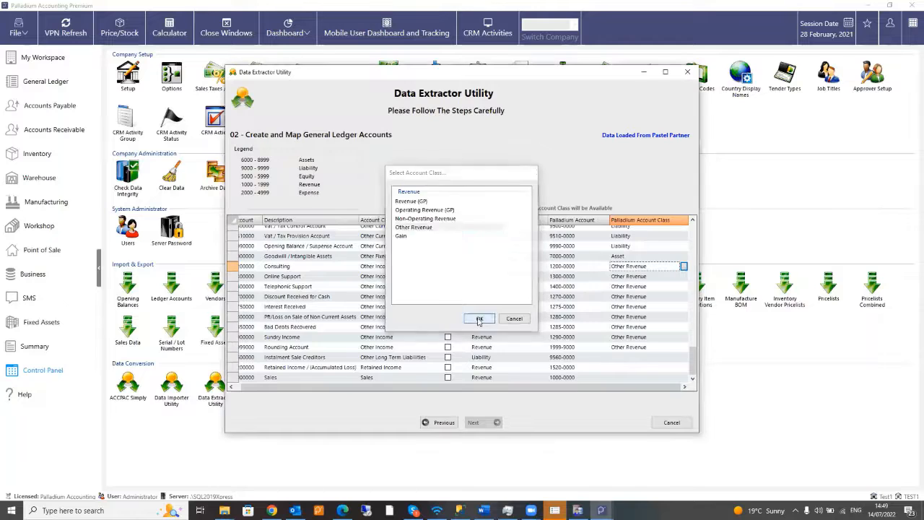
- Assign the Liability class to Instalment Sale Creditors
click(654, 357)
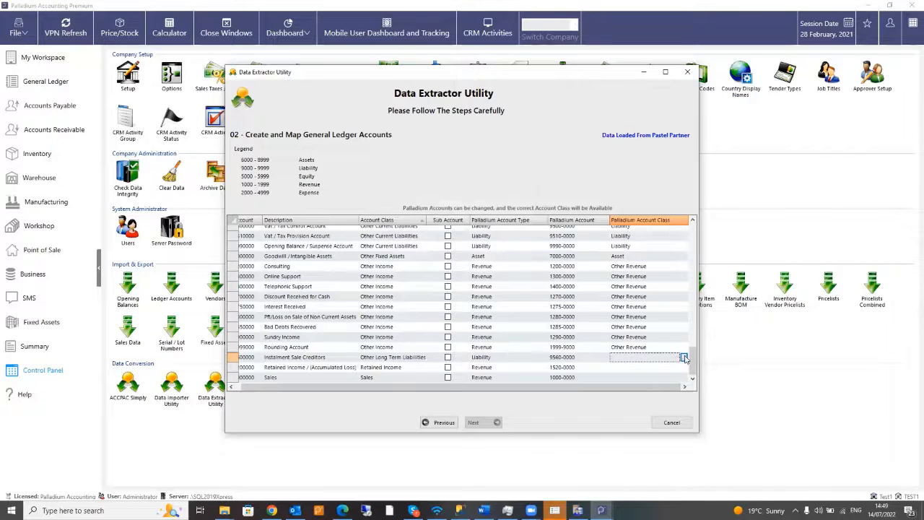
click(684, 357)
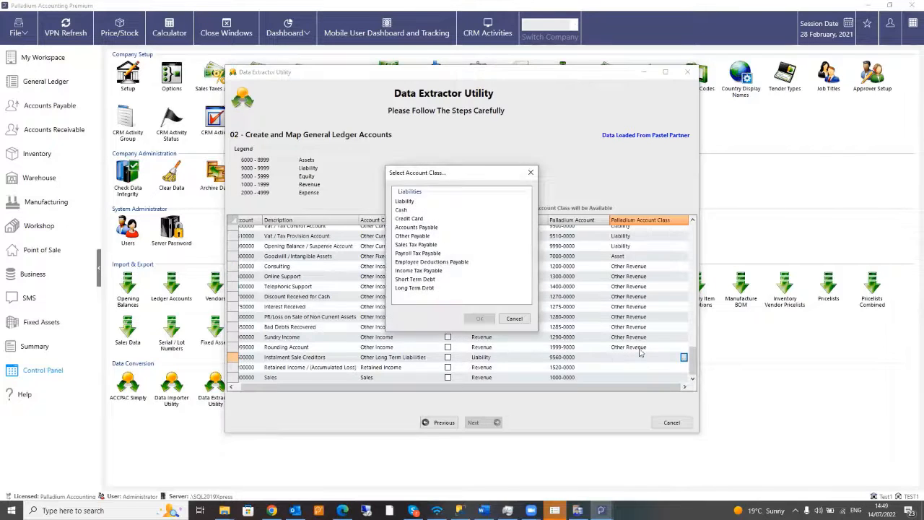
click(409, 202)
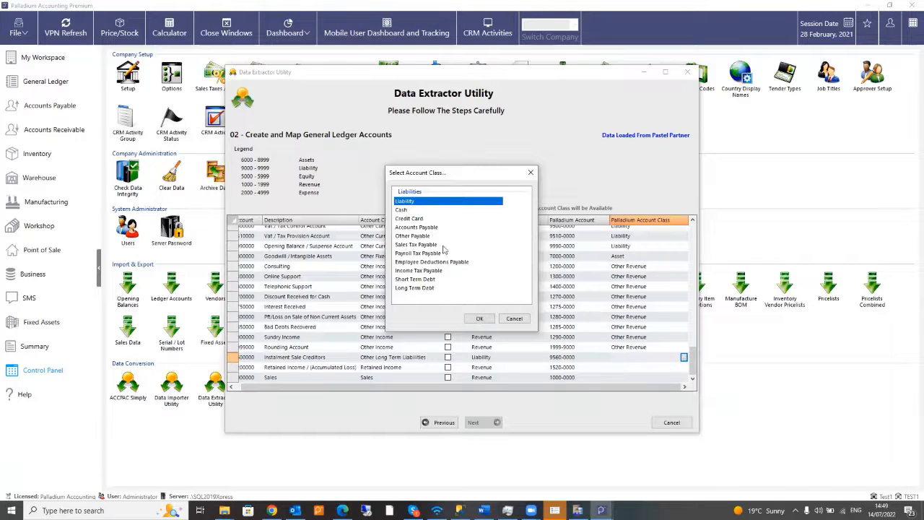
click(481, 320)
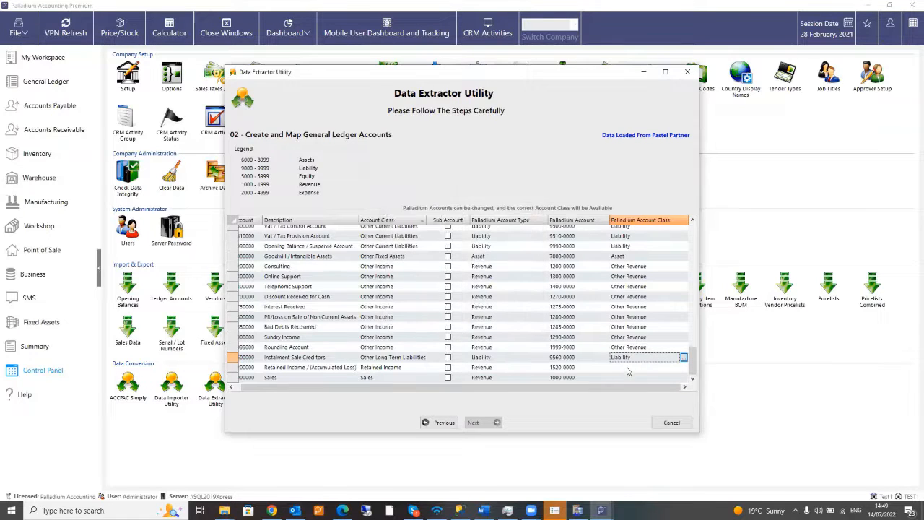
- Assign Revenue (GP) to both Retained Income and Sales
click(669, 369)
click(683, 369)
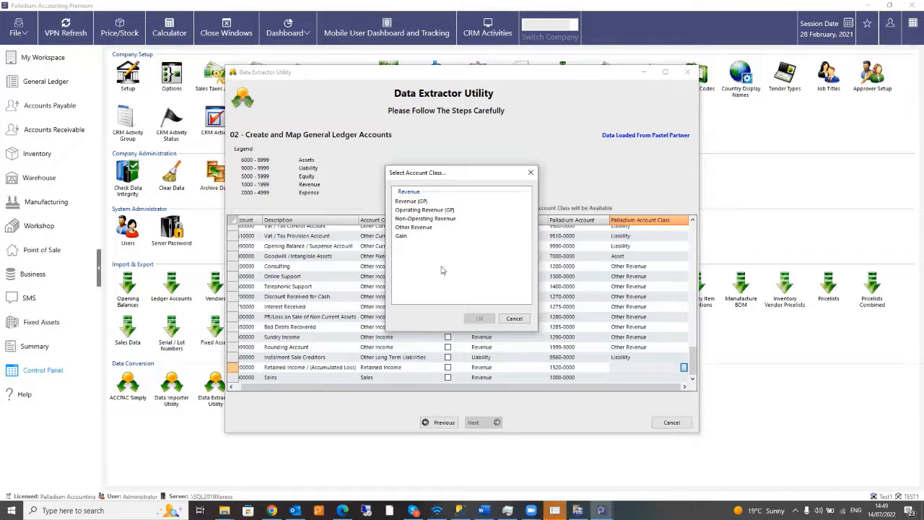
click(416, 204)
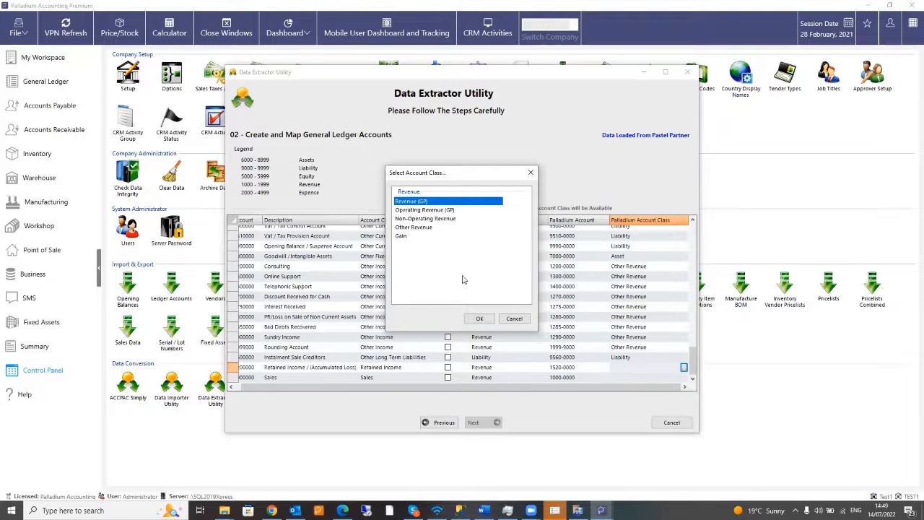
click(479, 320)
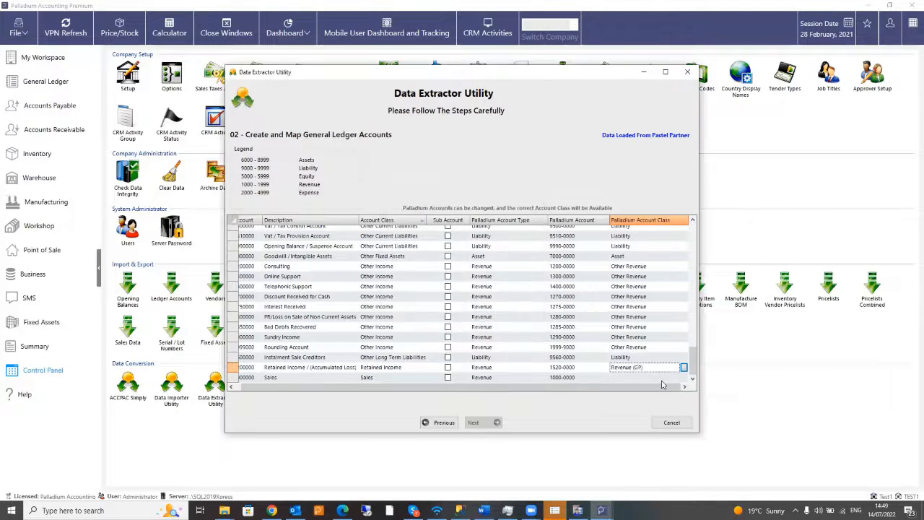
click(678, 378)
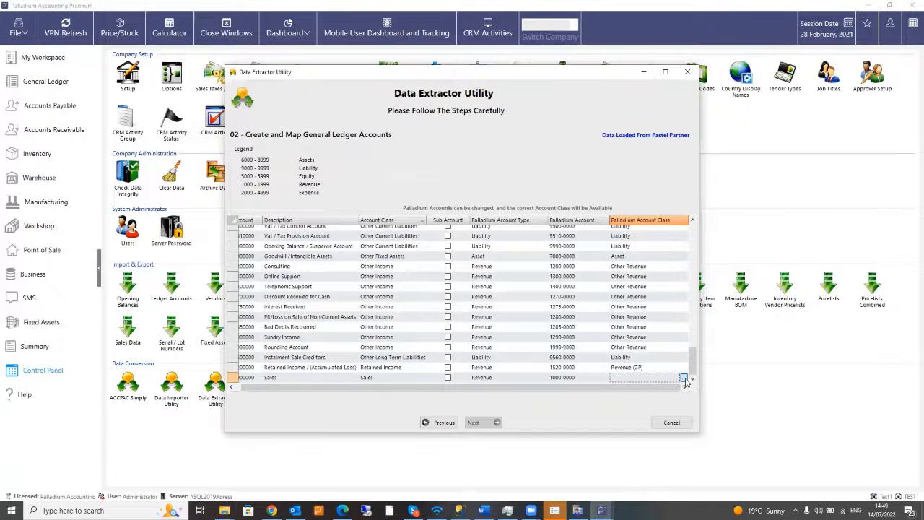
click(684, 378)
click(410, 201)
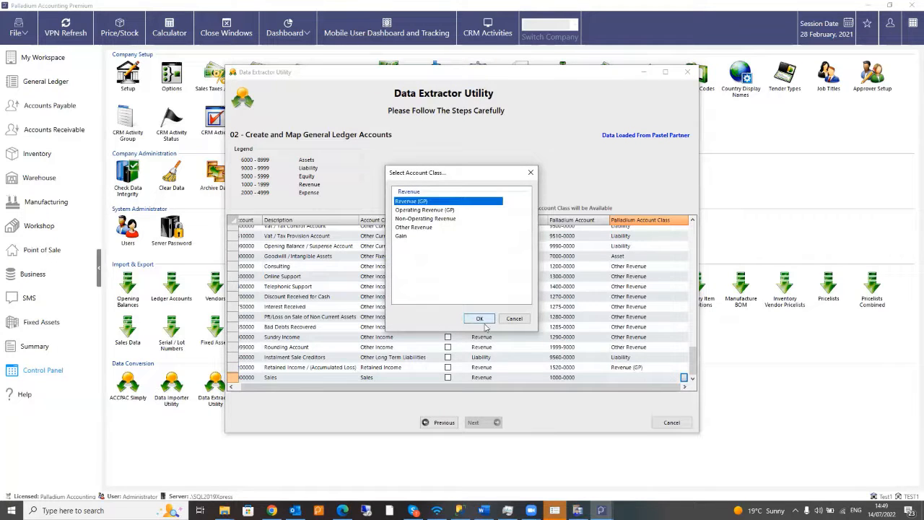
key(Return)
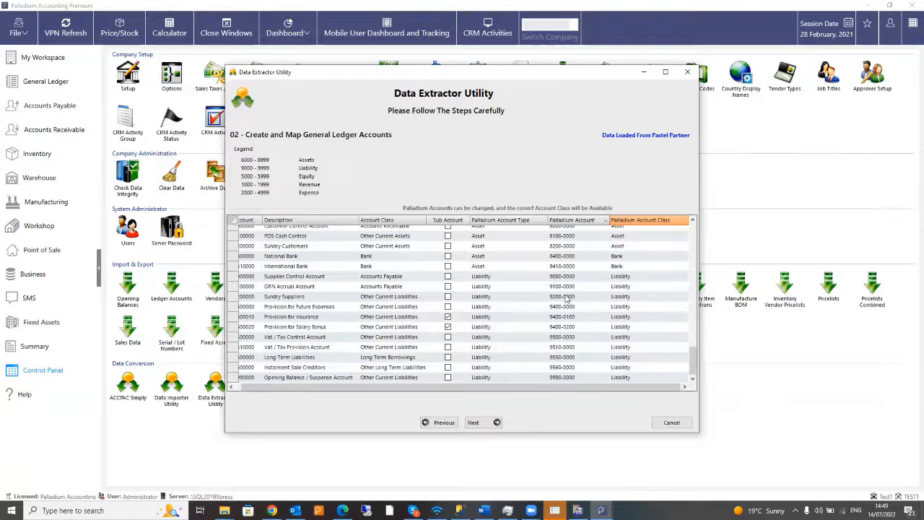
- Scroll back to the top of the account grid and advance to step 03, Create and Map Tax Codes
scroll(549, 327, up, 15)
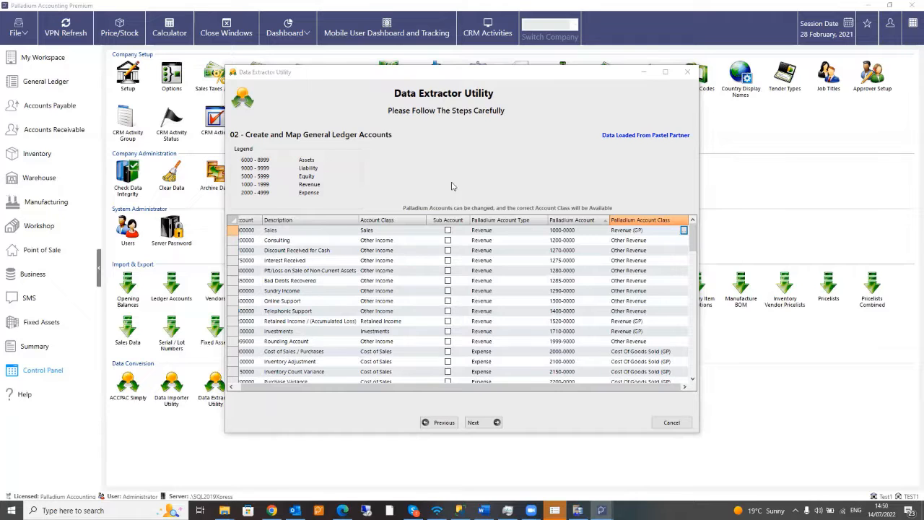
click(476, 426)
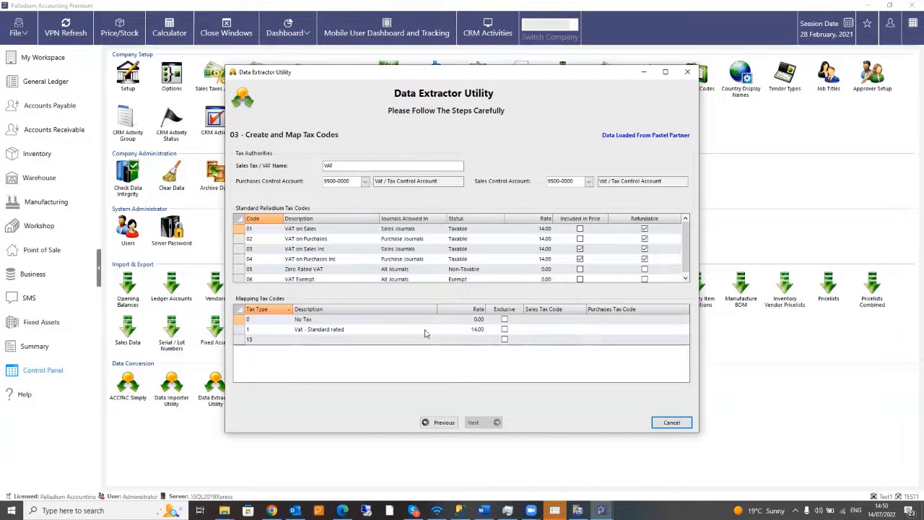
- Map the No Tax row to sales tax code 06 (VAT Exempt)
click(534, 319)
click(582, 319)
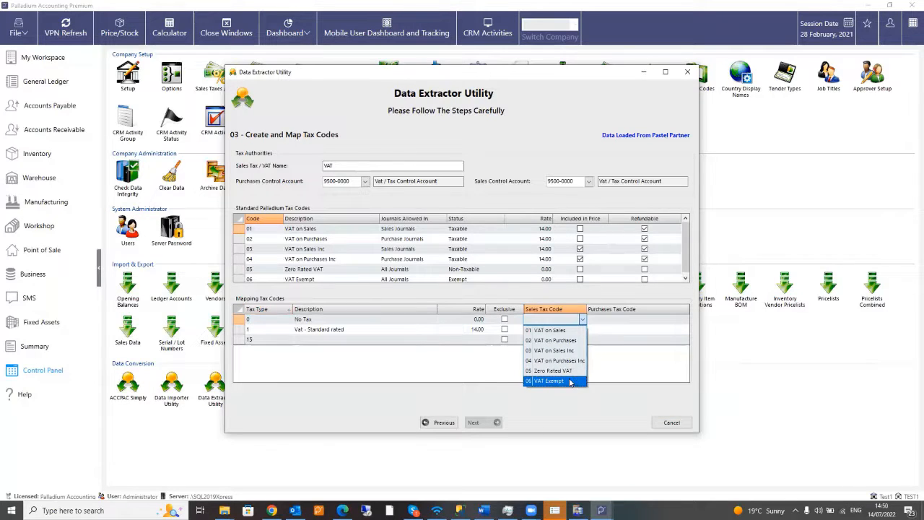
click(570, 381)
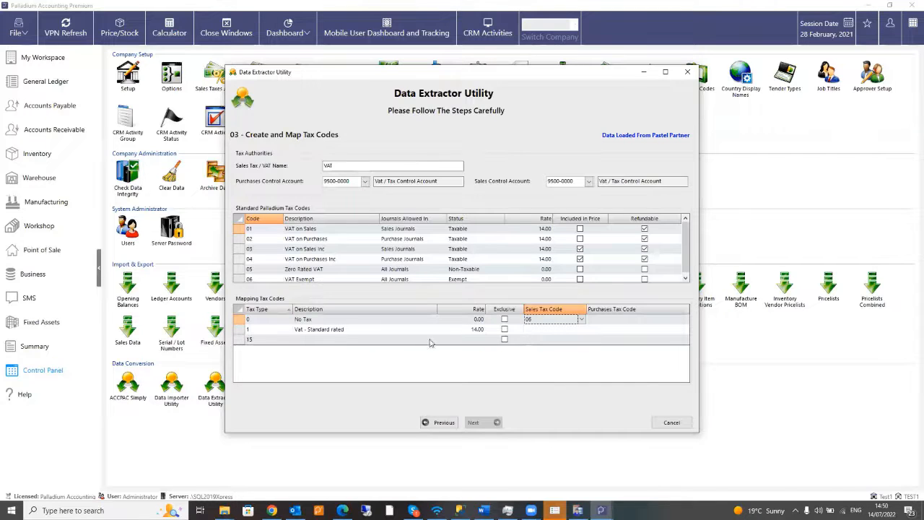
click(580, 331)
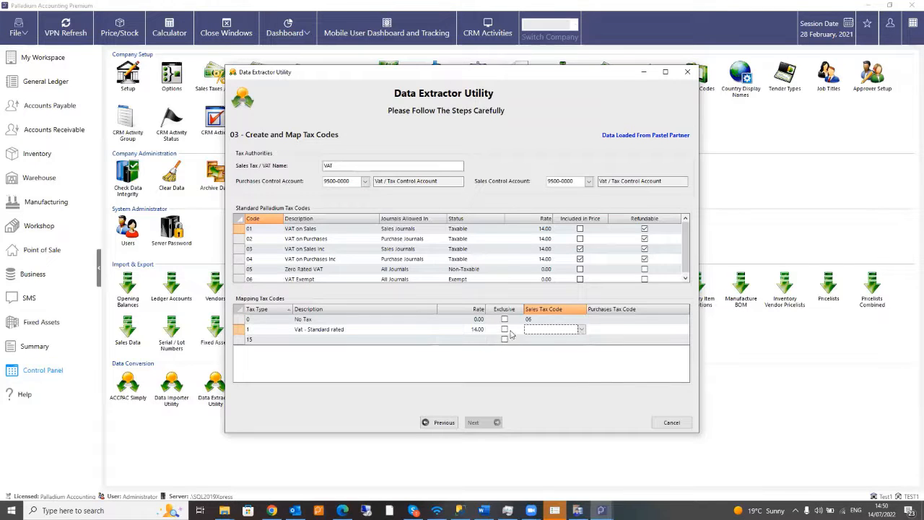
click(582, 332)
- Change the rates of tax codes 01, 02, 03 and 04 from 14.00 to 15.00
click(544, 230)
click(537, 228)
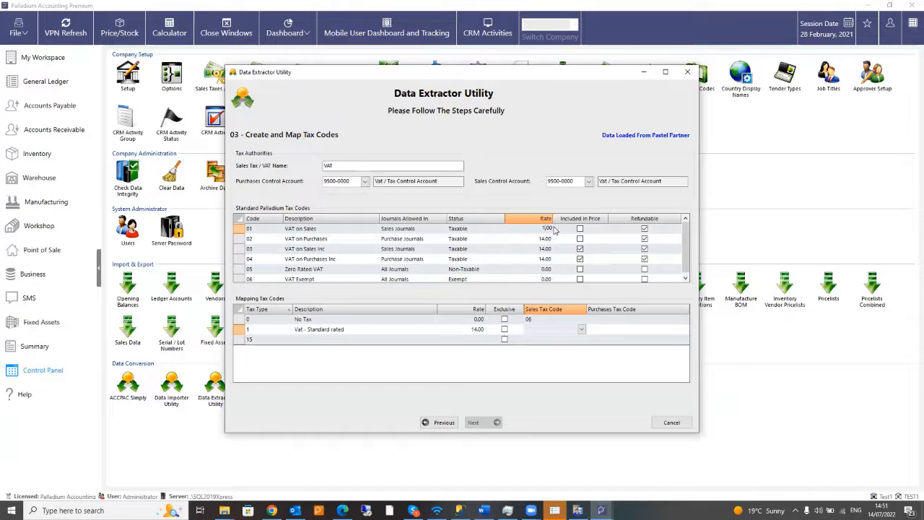
click(543, 238)
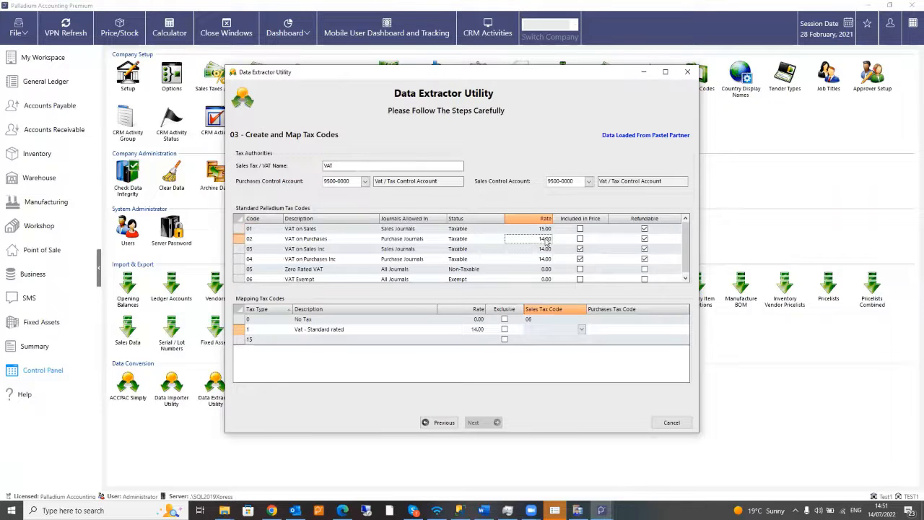
click(545, 239)
click(546, 248)
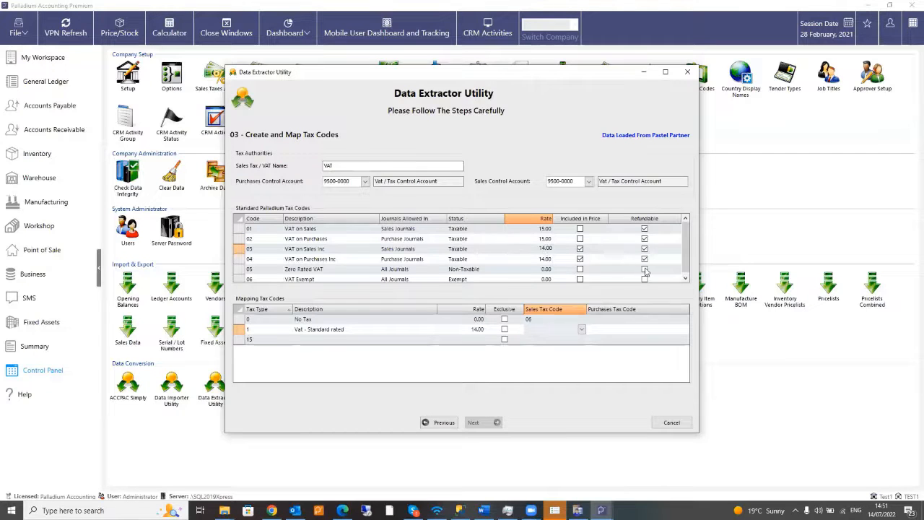
click(545, 258)
click(547, 261)
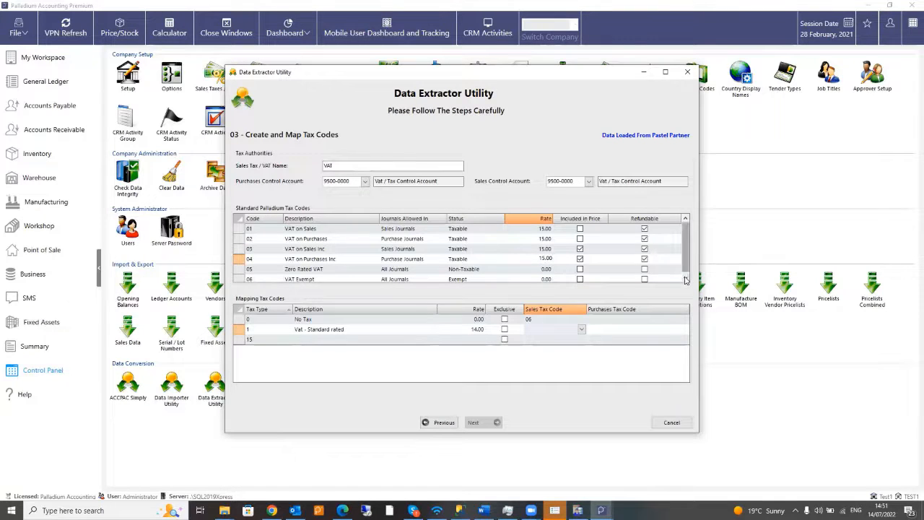
scroll(570, 266, down, 1)
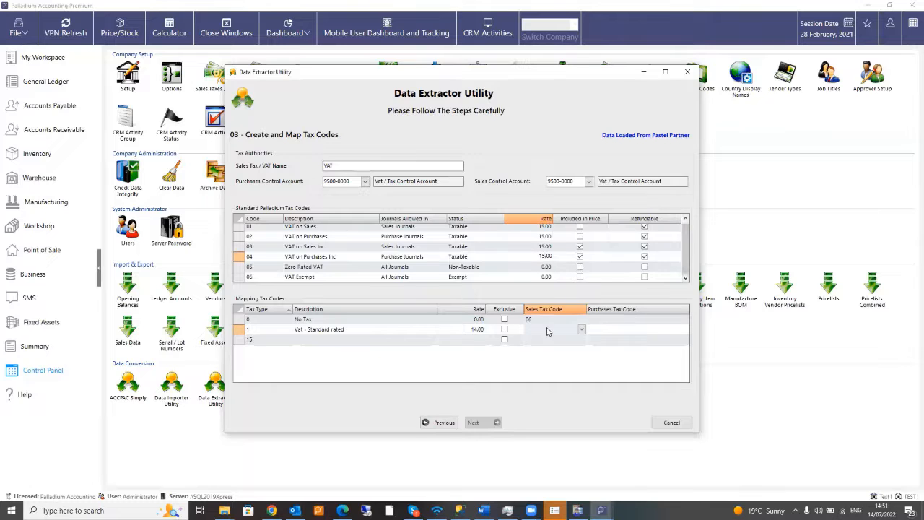
- Map Vat - Standard rated to sales code 01 and tax type 15 to sales code 02
click(582, 329)
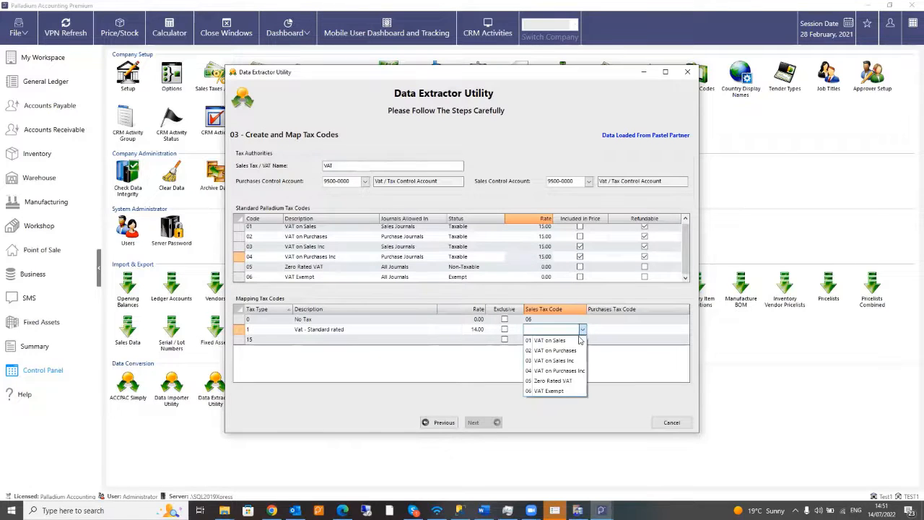
click(569, 340)
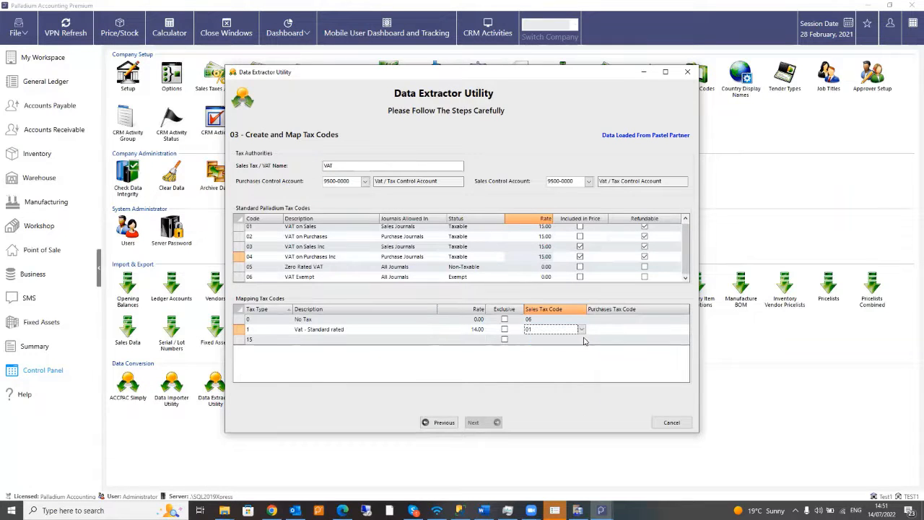
click(572, 339)
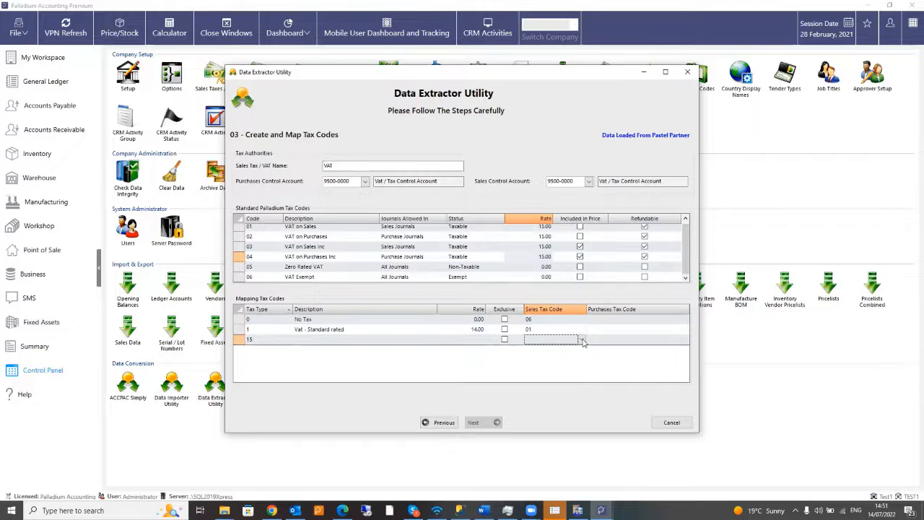
click(582, 339)
click(546, 362)
- Inspect tax type 15's description, rate and exclusive cells, then select each mapping row
click(332, 340)
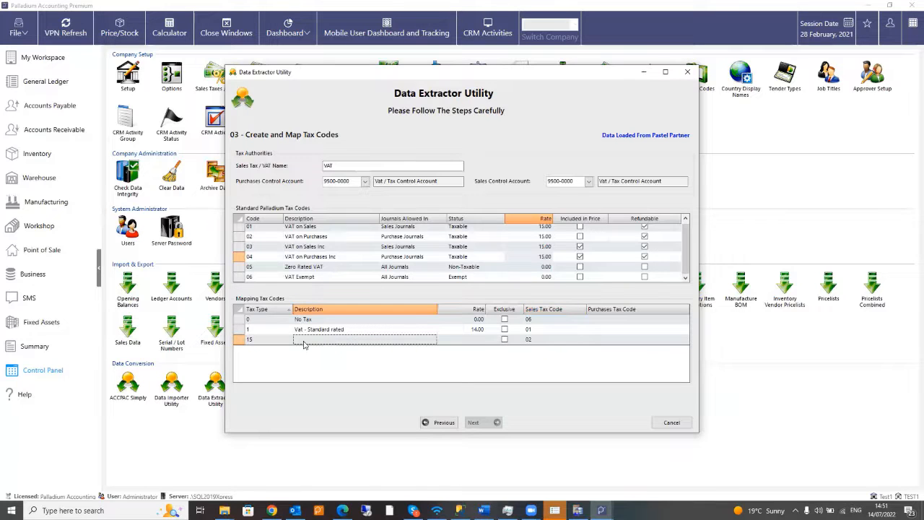
click(473, 342)
click(508, 342)
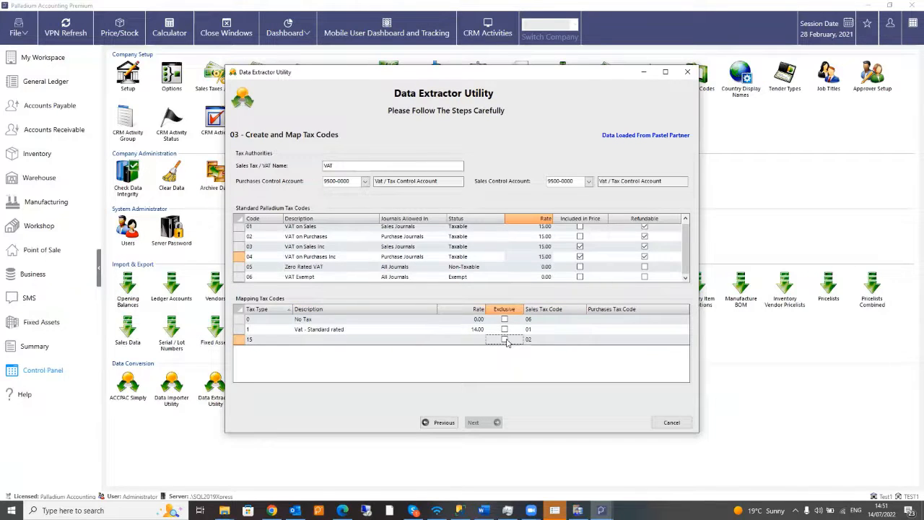
click(506, 322)
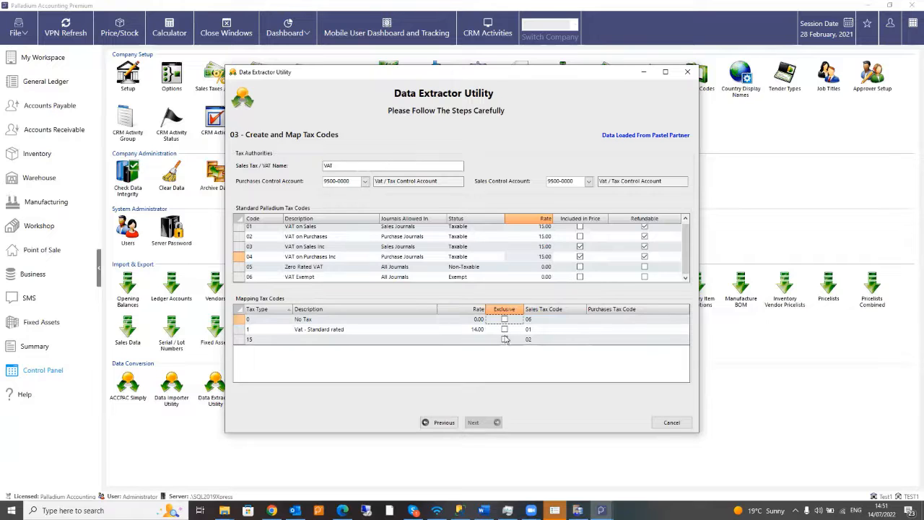
click(580, 256)
click(506, 329)
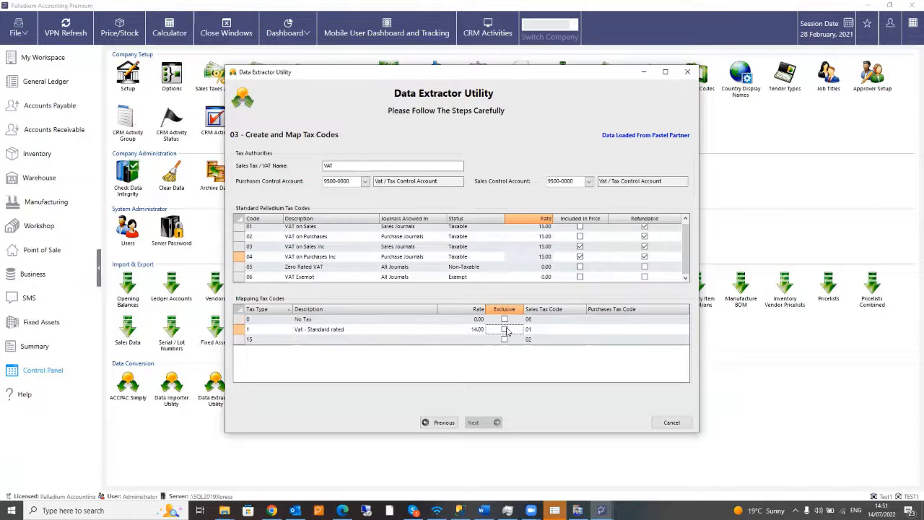
click(505, 339)
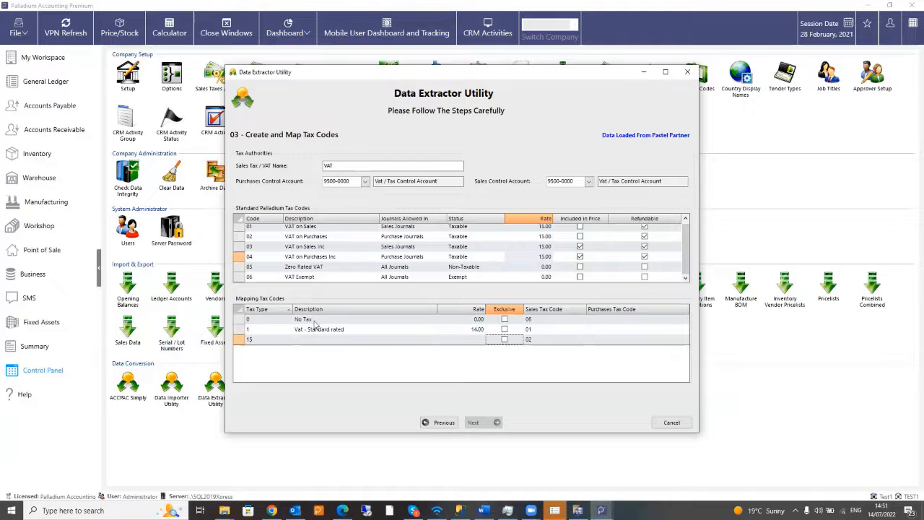
click(278, 321)
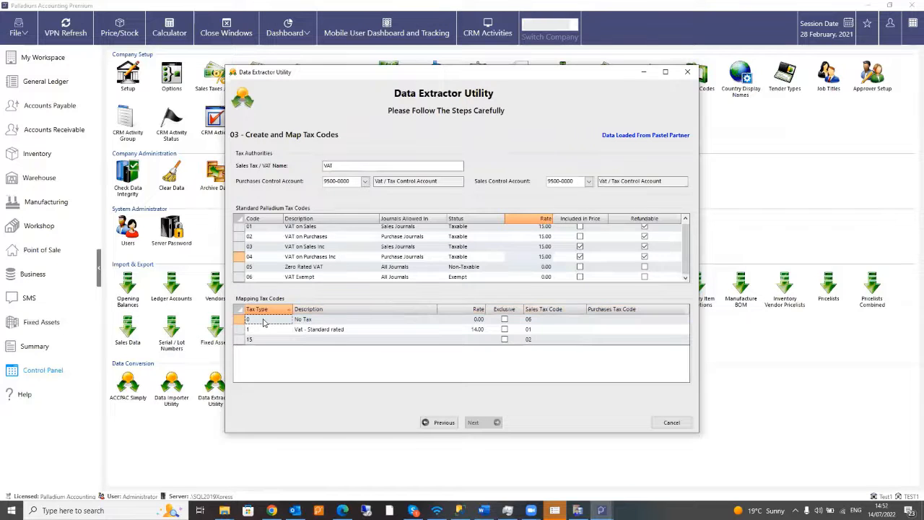
click(505, 321)
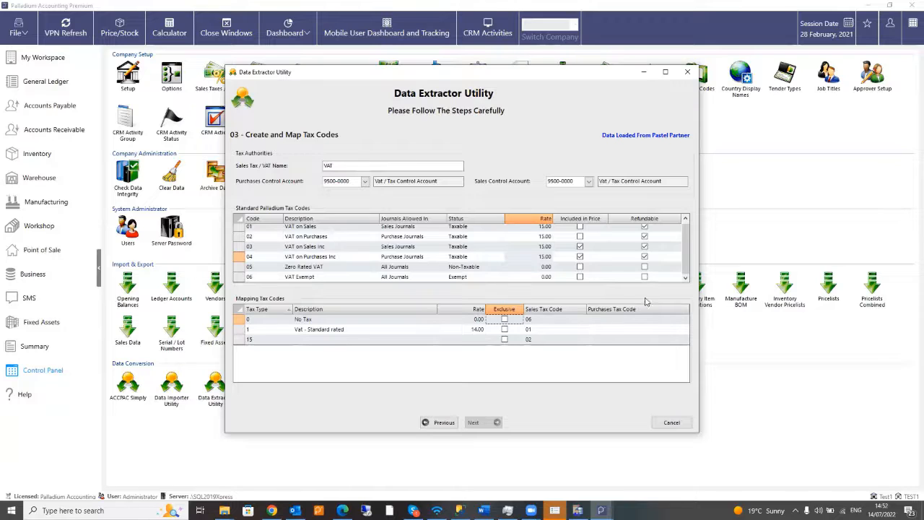
- Commit sales tax code 02 on tax type 15's row and leave its description blank
click(327, 341)
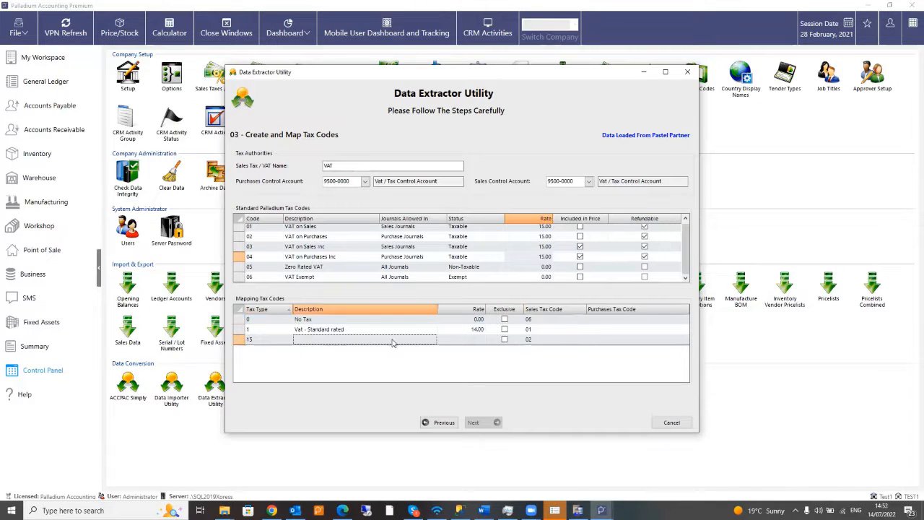
click(527, 342)
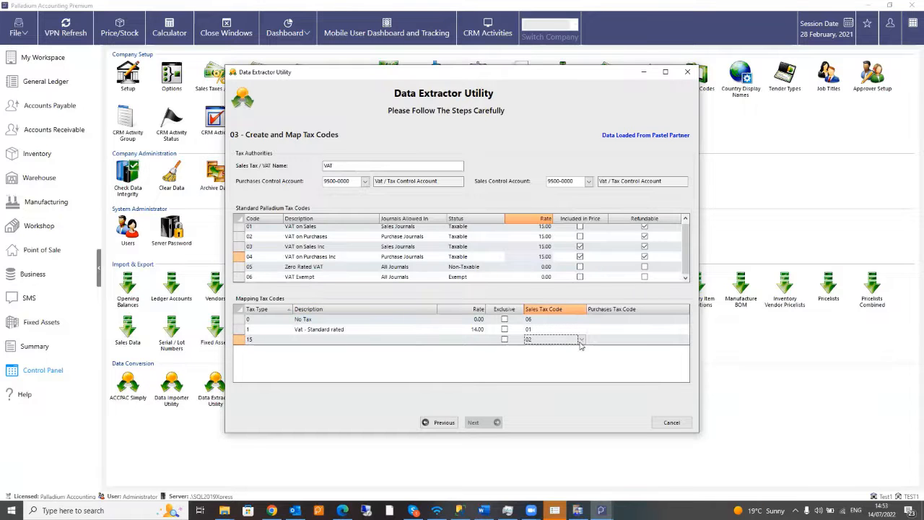
click(284, 342)
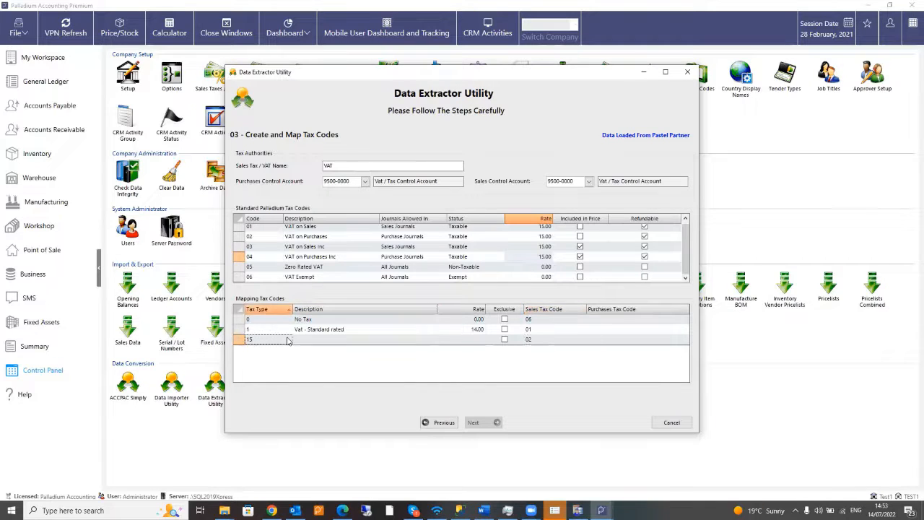
click(323, 343)
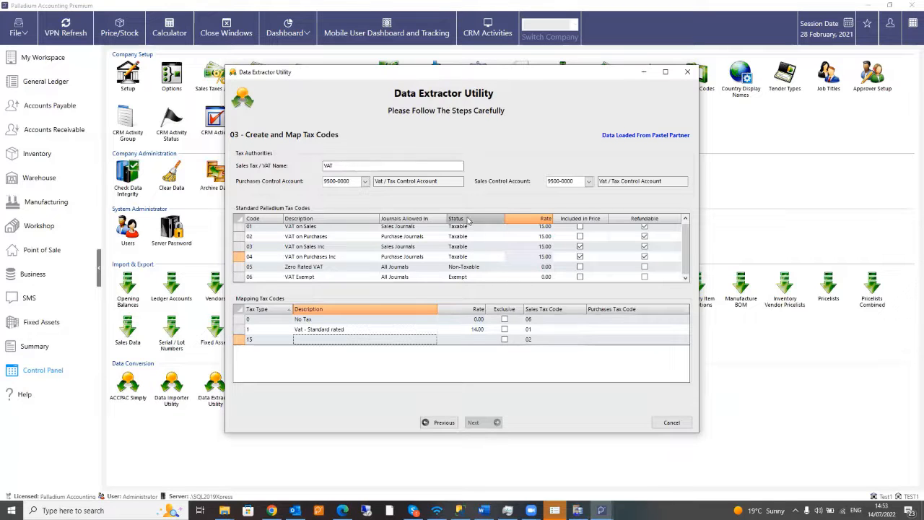
mouse_move(686, 262)
mouse_down()
mouse_move(685, 238)
mouse_move(680, 261)
mouse_up()
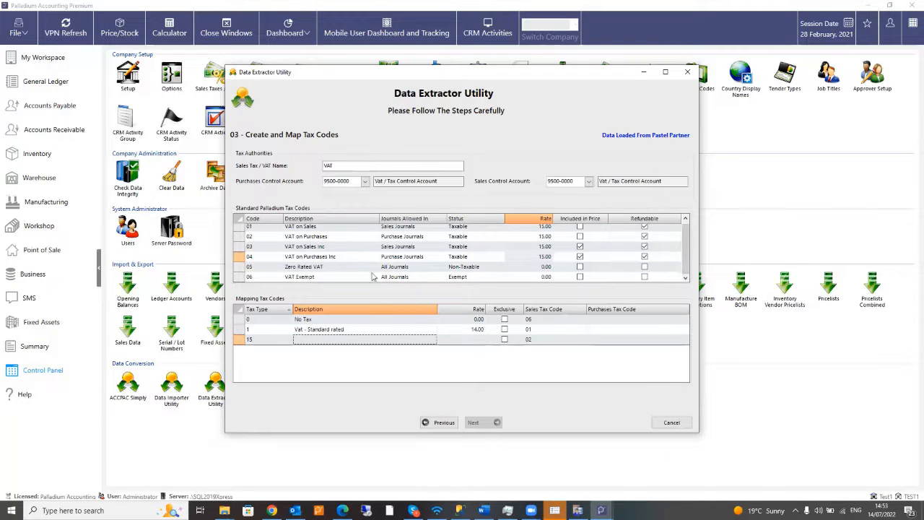
- Set purchases tax code 01 for tax types 0, 1 and 15, then advance to step 04, Create and Map Terms
click(542, 267)
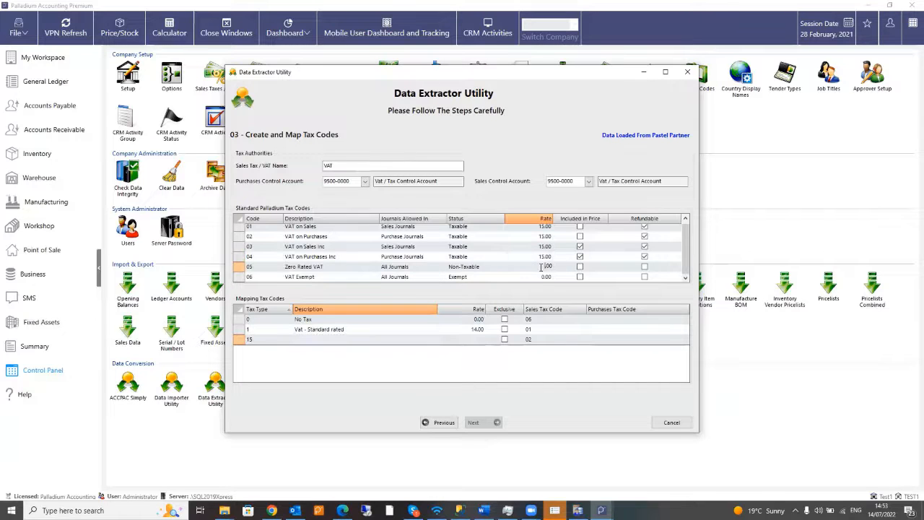
click(336, 338)
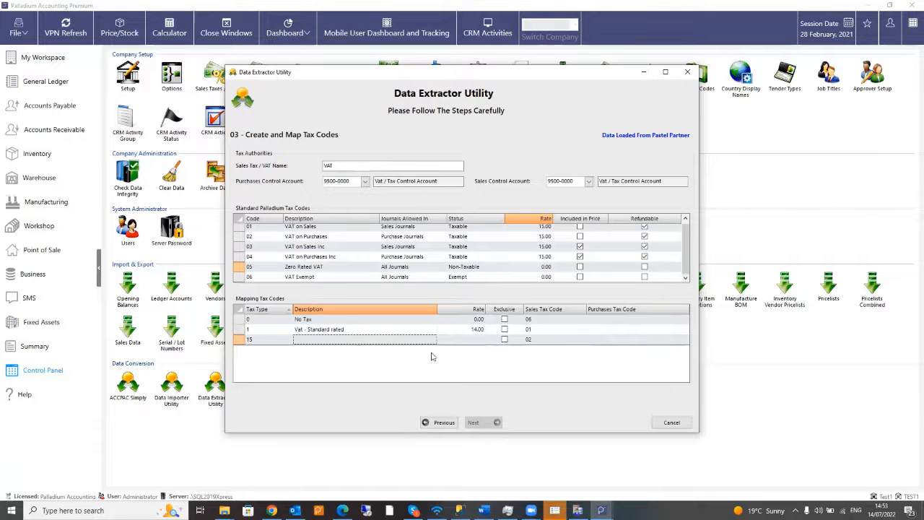
click(464, 341)
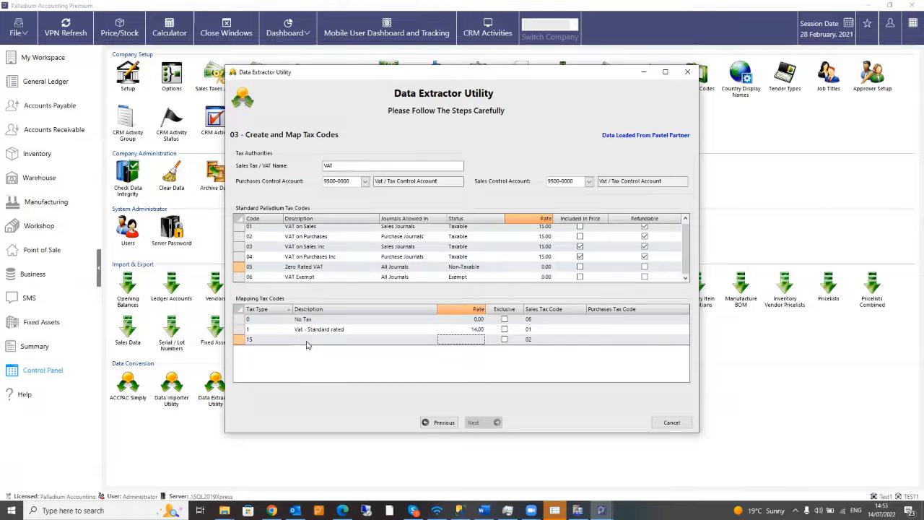
click(635, 320)
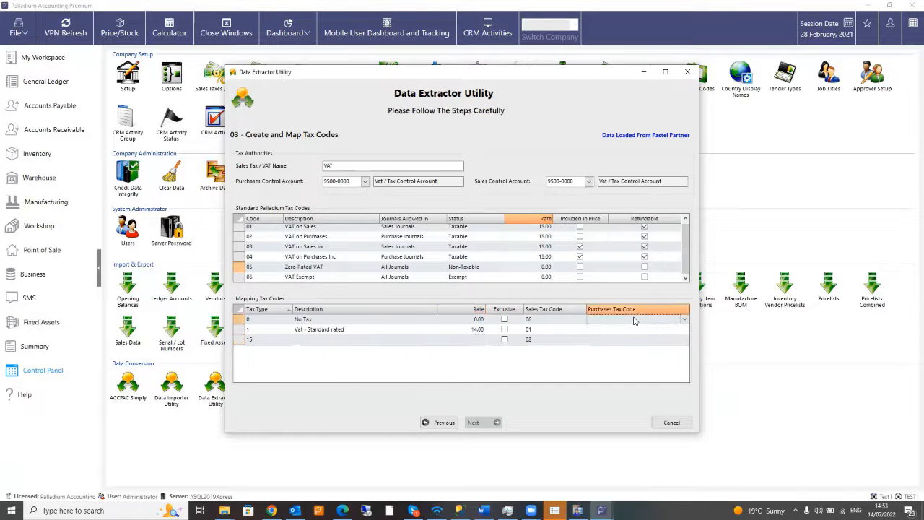
click(665, 330)
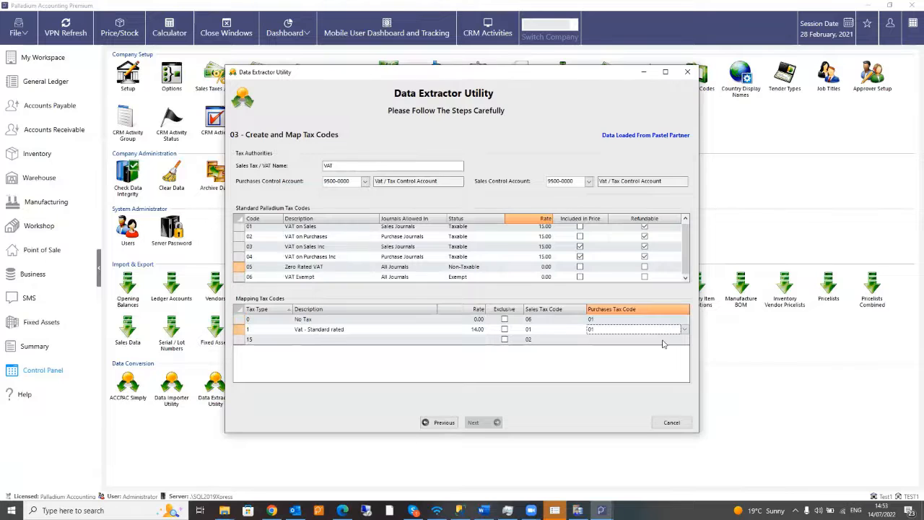
click(662, 341)
click(663, 342)
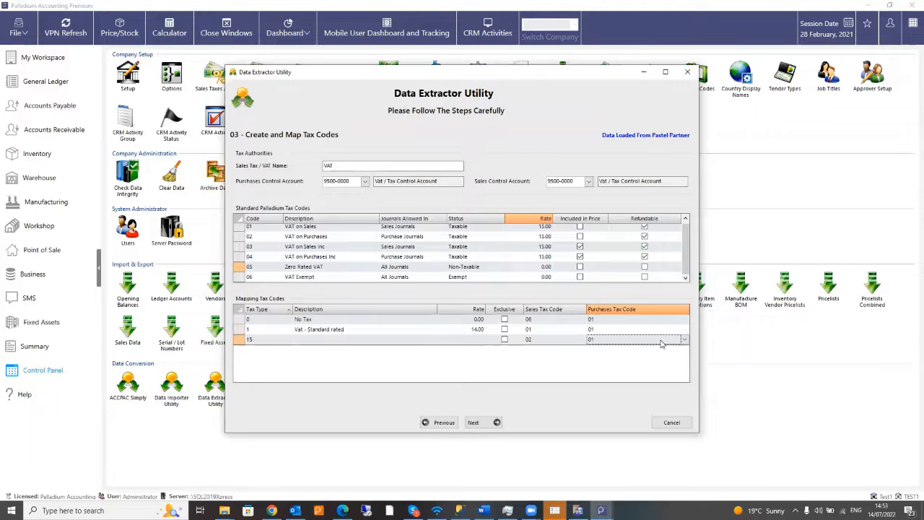
click(488, 424)
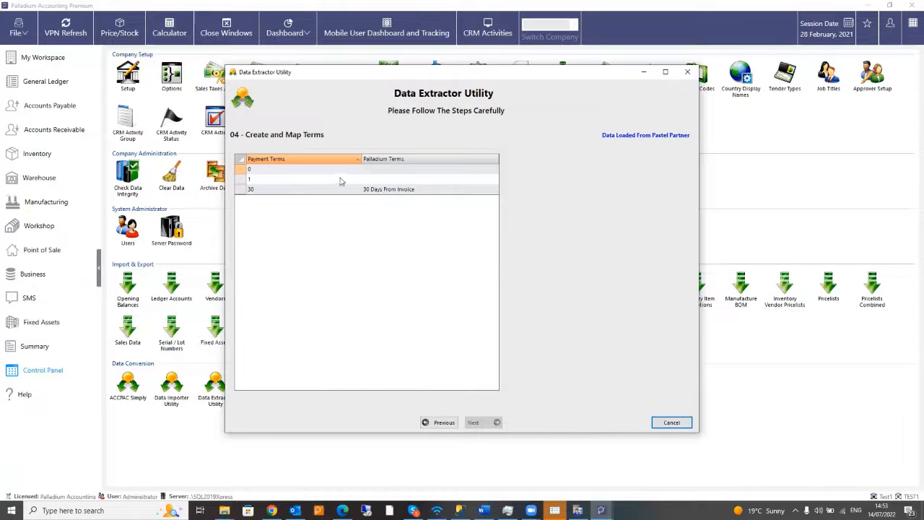
- Map term 0 to 30 Days From Invoice and term 1 to End of Following Calendar Month, then continue to step 05
click(377, 170)
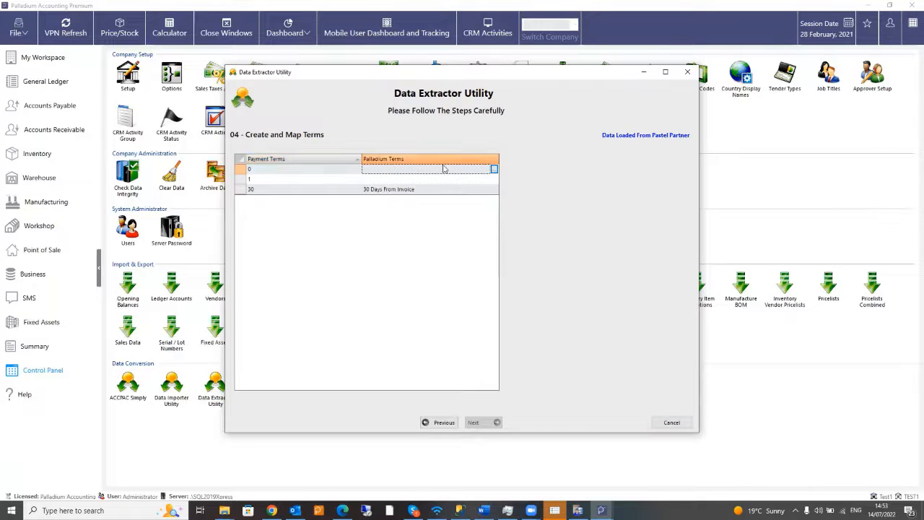
click(493, 171)
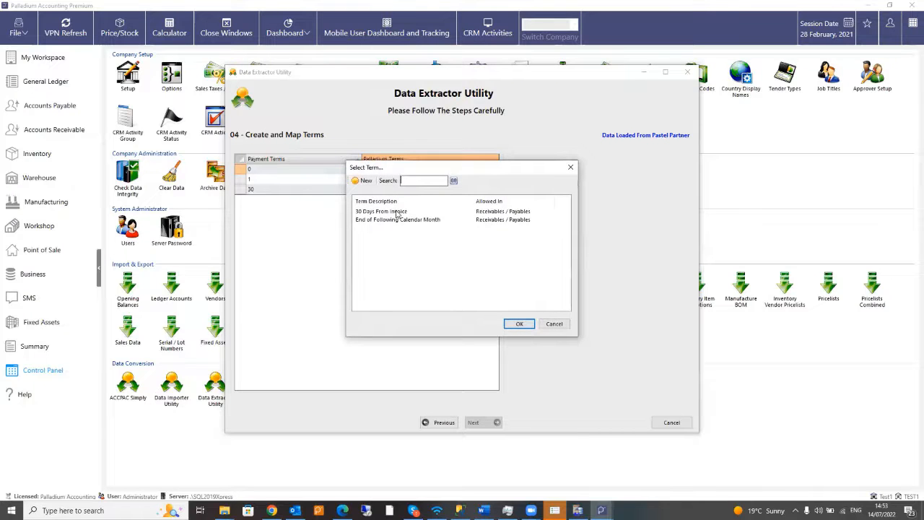
double_click(395, 214)
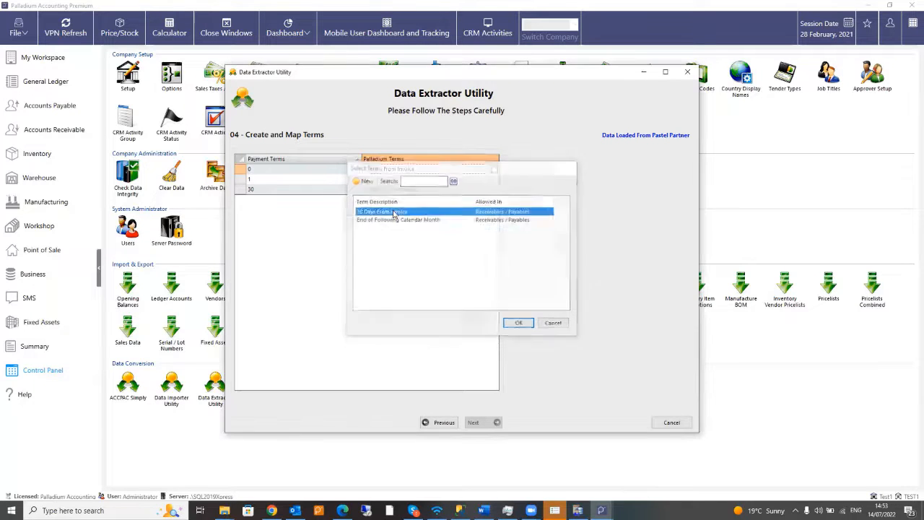
click(471, 181)
click(494, 180)
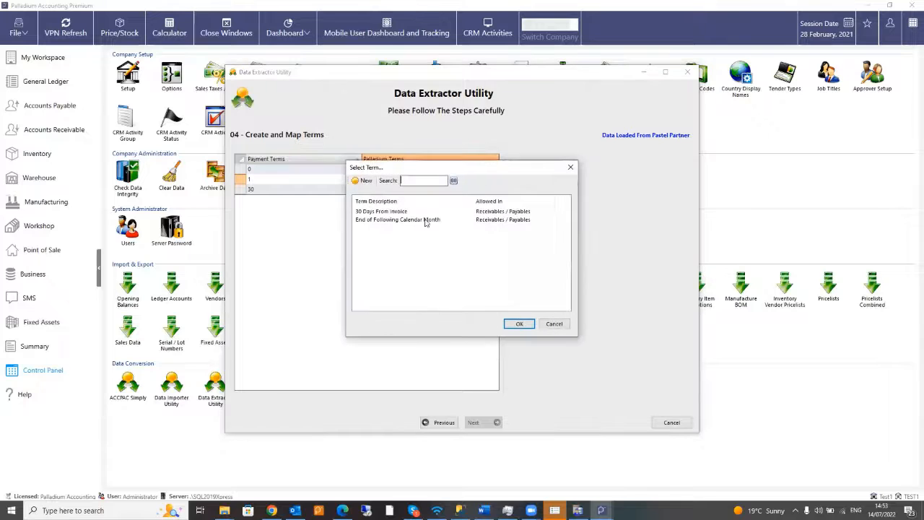
double_click(399, 221)
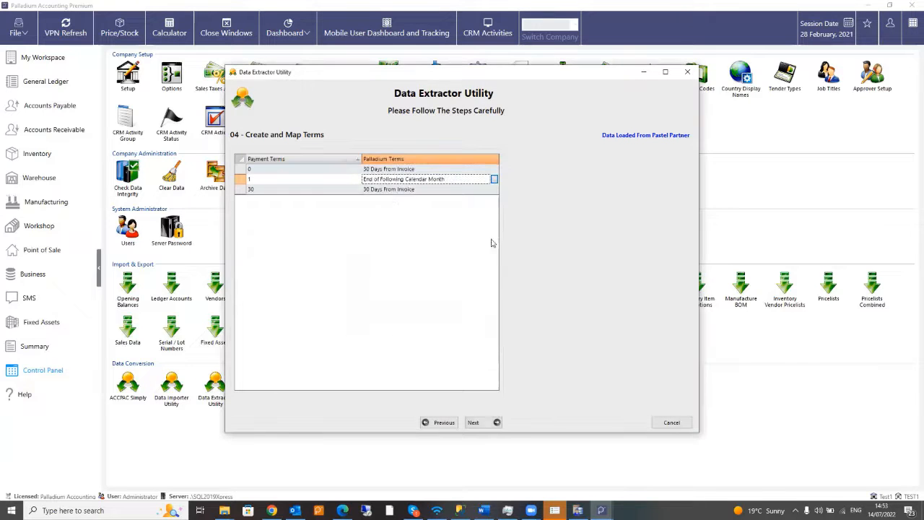
click(475, 423)
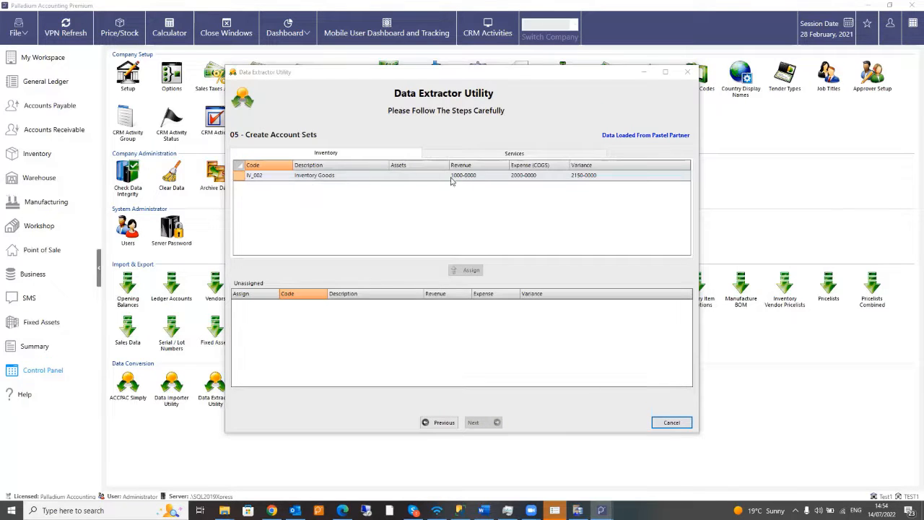
- Find IV_002's Assets account list empty, then return to the payment terms step
click(411, 179)
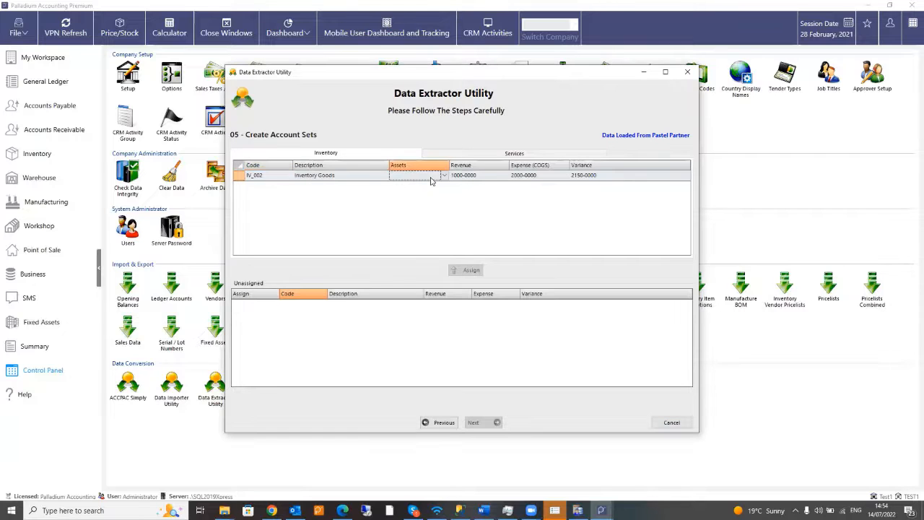
click(446, 179)
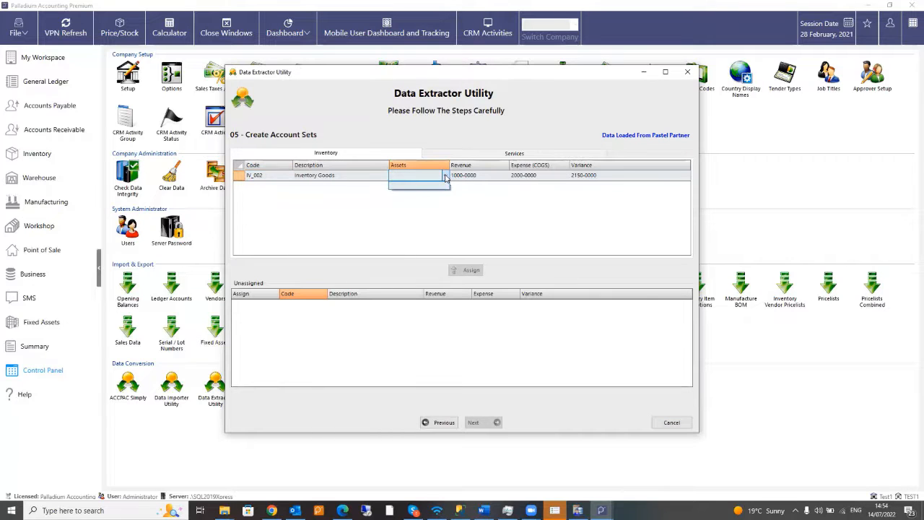
click(446, 177)
click(445, 177)
click(444, 178)
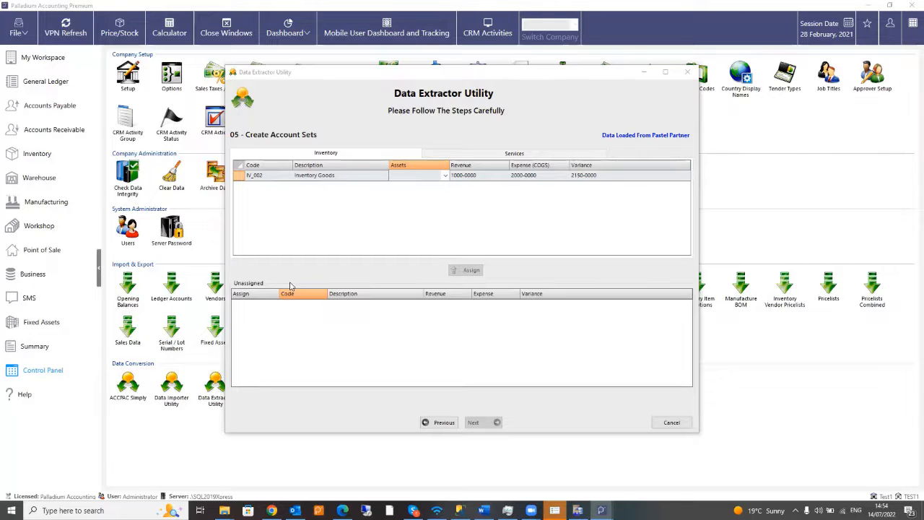
click(441, 423)
- Return to step 02 and flag Inventory Control, Bank Transfer, Receipt Control and Goodwill as sub accounts
click(444, 424)
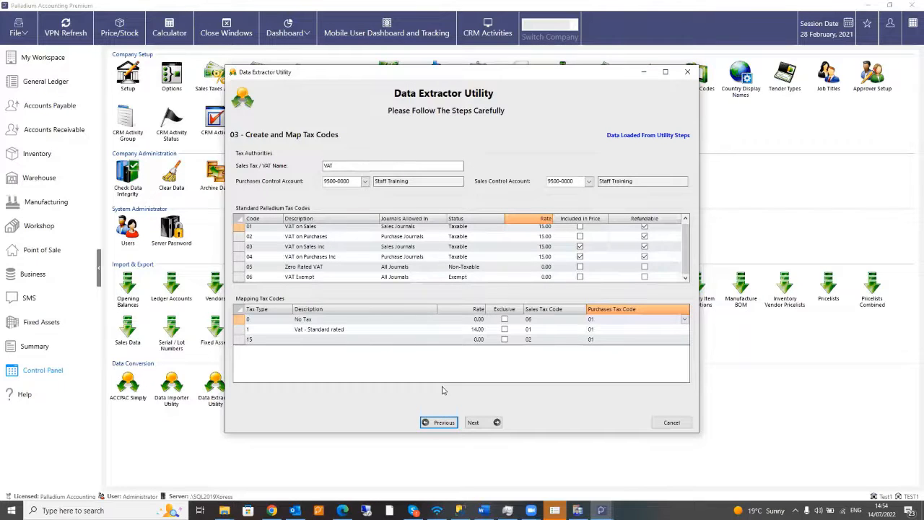
click(440, 423)
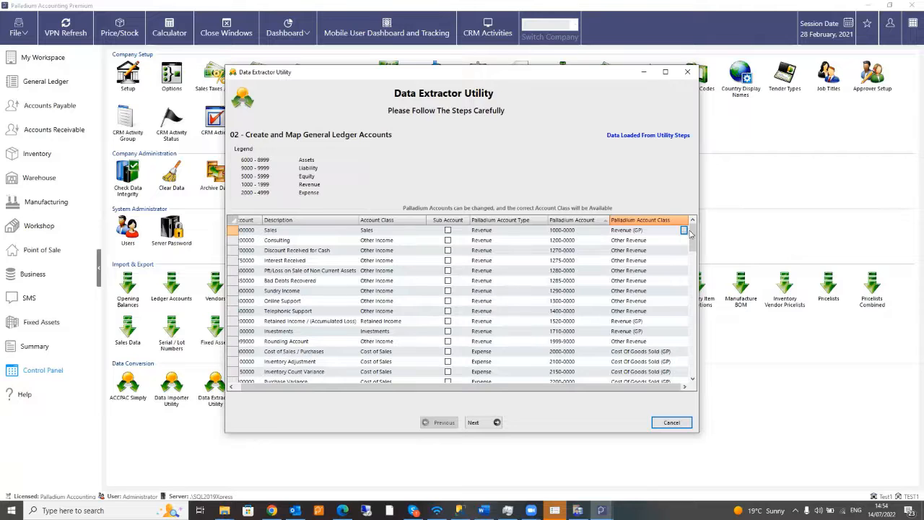
drag(691, 242, 694, 348)
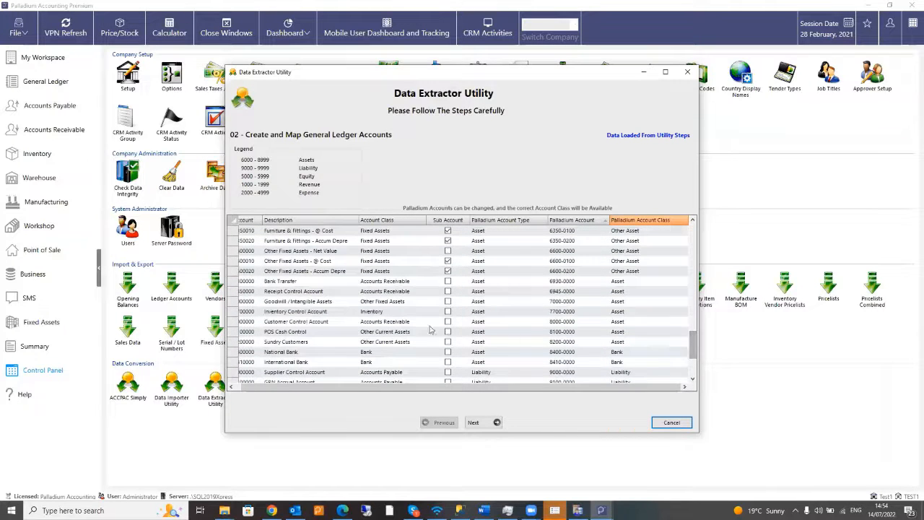
click(448, 312)
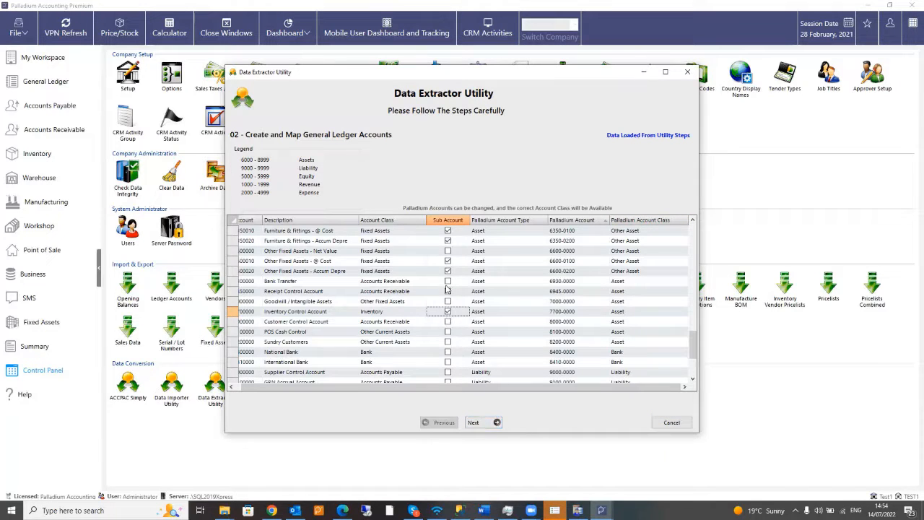
click(448, 282)
click(448, 291)
click(447, 302)
- Advance past step 03, tax codes, toward the payment terms step
scroll(454, 283, up, 2)
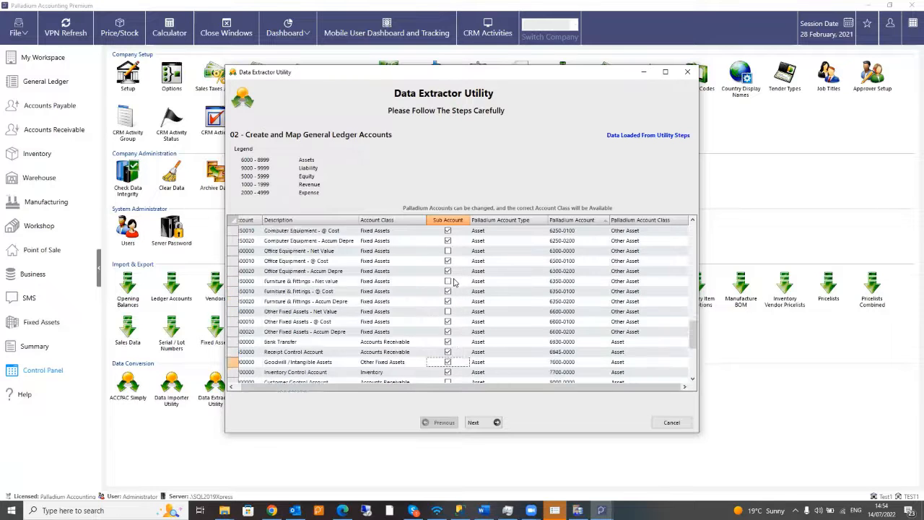
scroll(454, 282, up, 4)
scroll(451, 289, down, 4)
scroll(451, 289, down, 5)
click(478, 423)
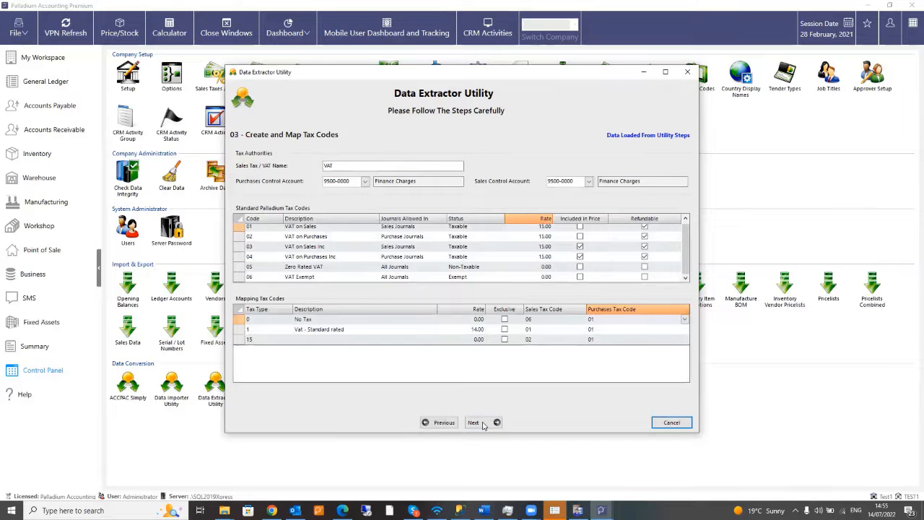
click(482, 424)
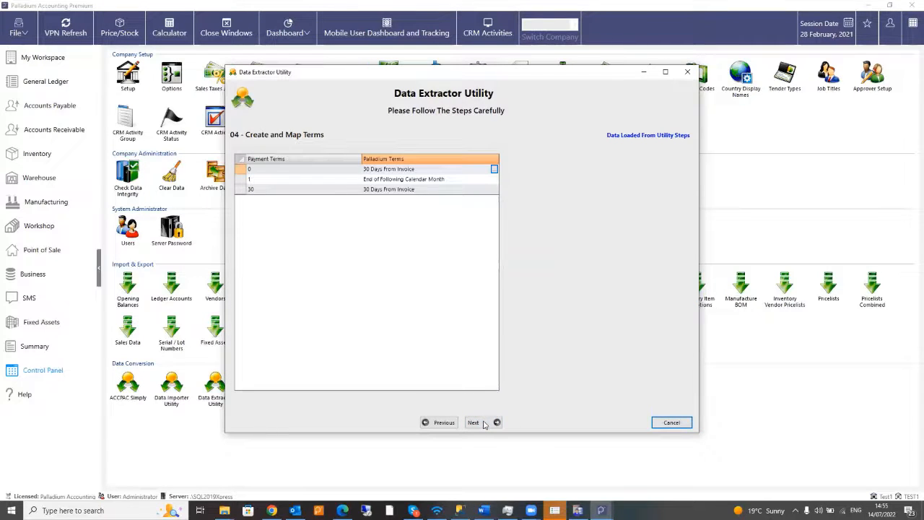
- Advance to the account sets step and try the Assets account list for IV_002, which stays empty
click(484, 425)
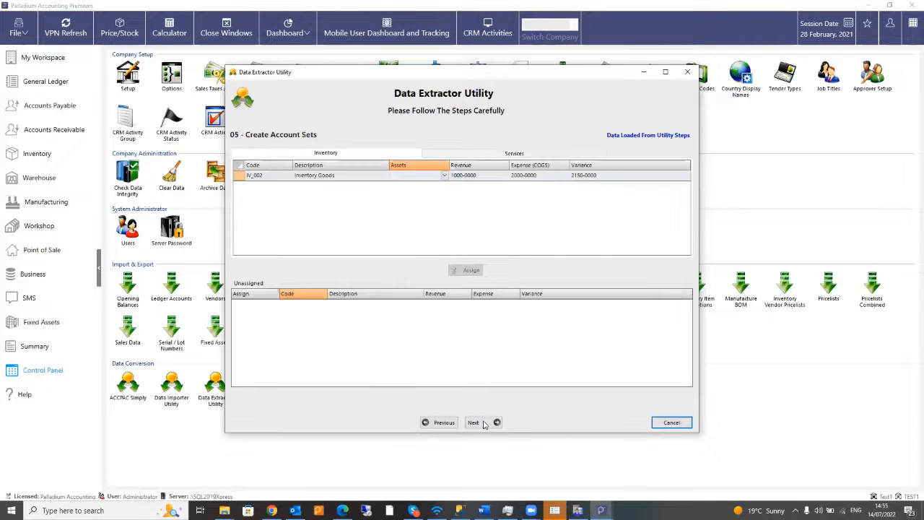
click(444, 177)
click(445, 178)
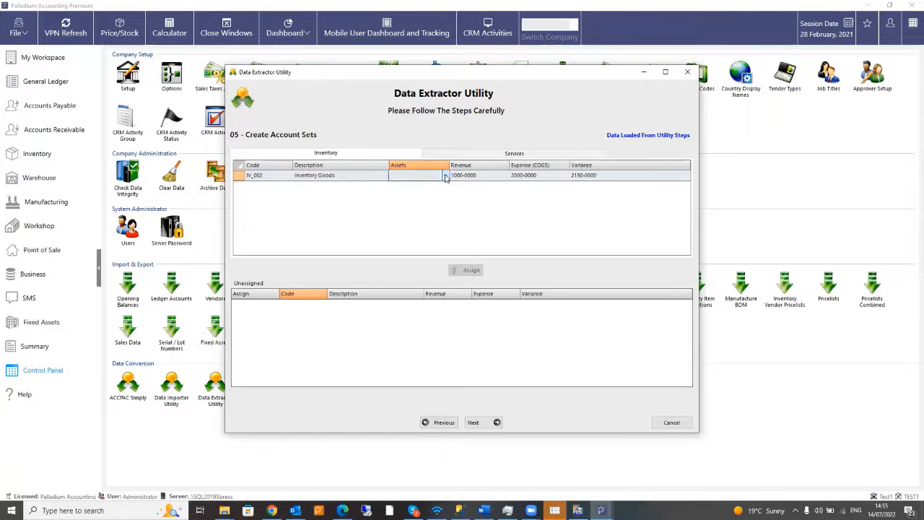
click(410, 178)
click(410, 179)
click(437, 177)
click(437, 177)
click(436, 176)
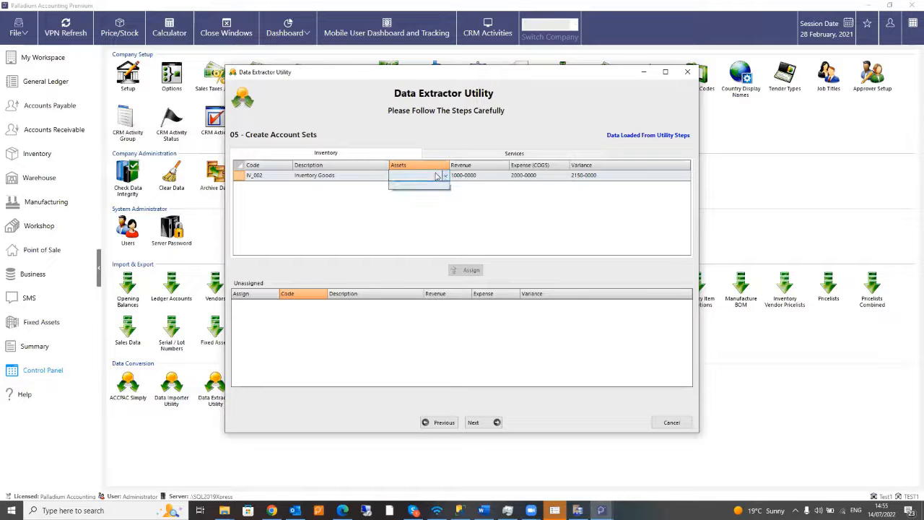
click(519, 156)
- Check the SV_001 Revenue account under Services, then advance to the currency codes step
click(518, 154)
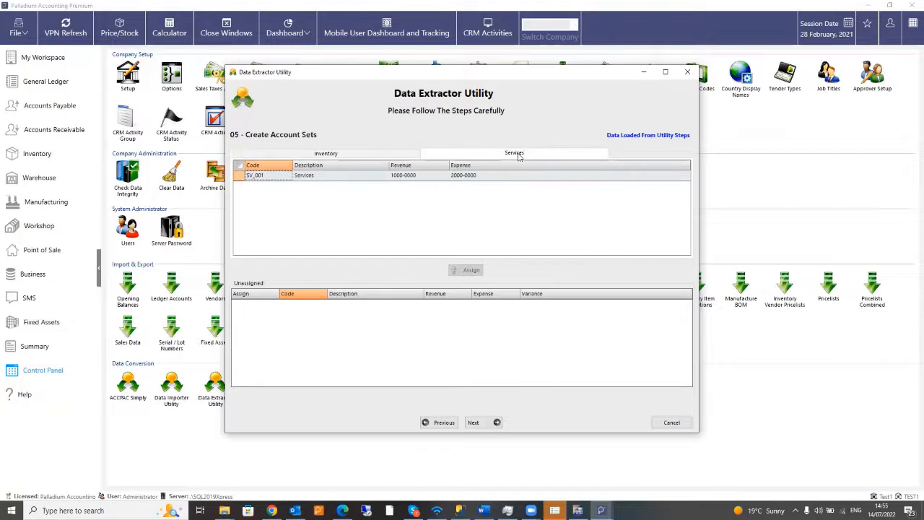
click(409, 176)
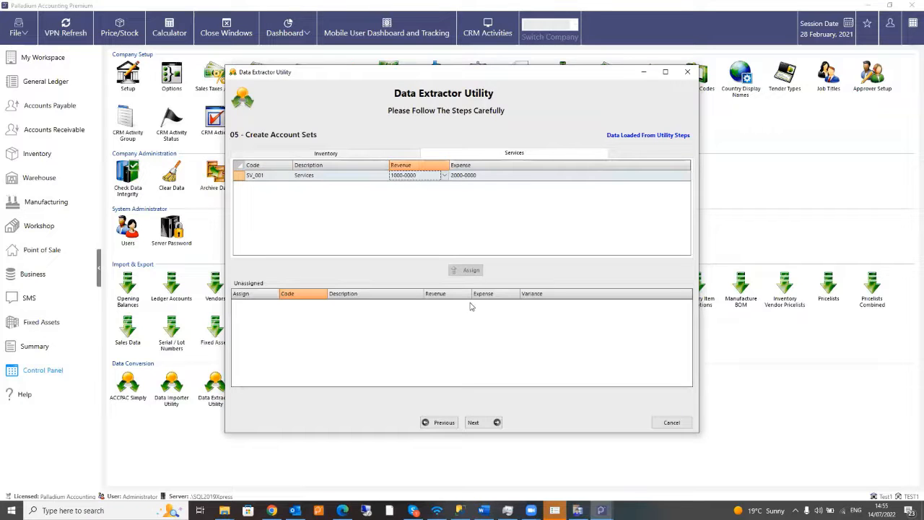
click(309, 296)
click(473, 422)
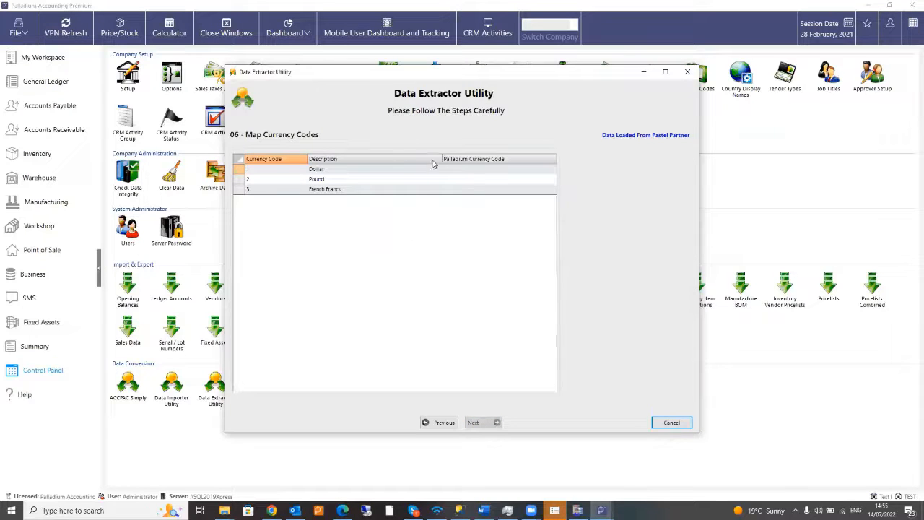
- Map Dollar to USD, United States Dollars, in the Select Currency picker
click(549, 168)
click(552, 169)
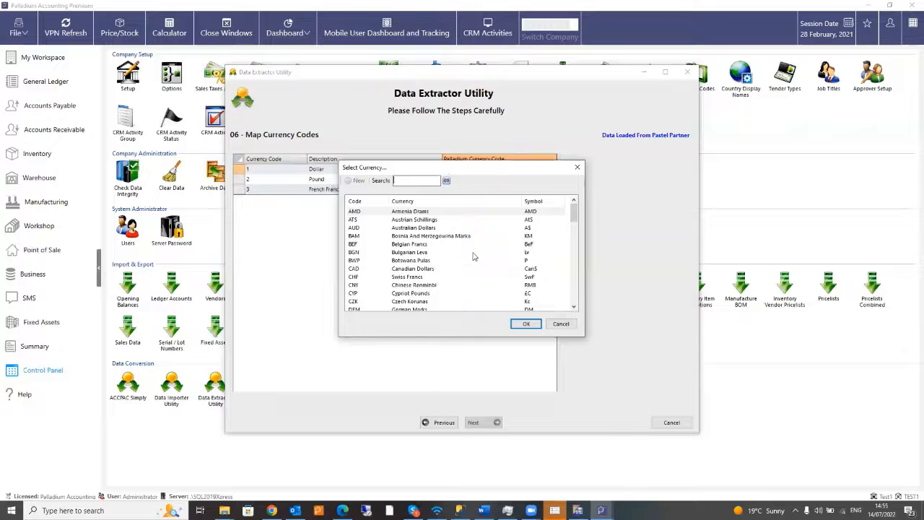
drag(446, 166, 473, 257)
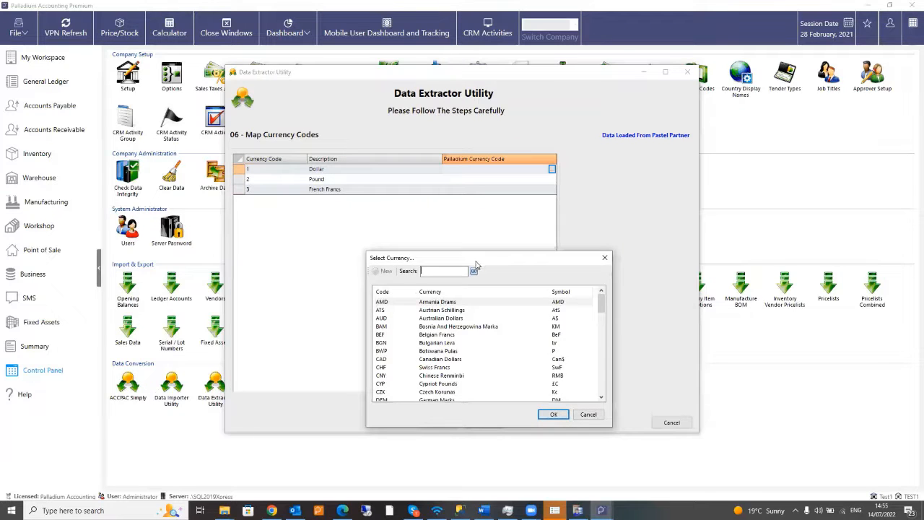
text(zar)
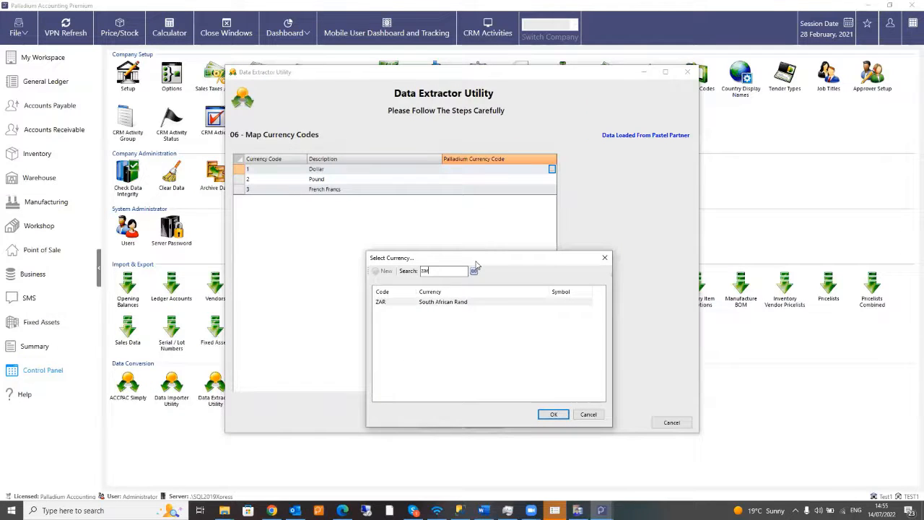
click(446, 303)
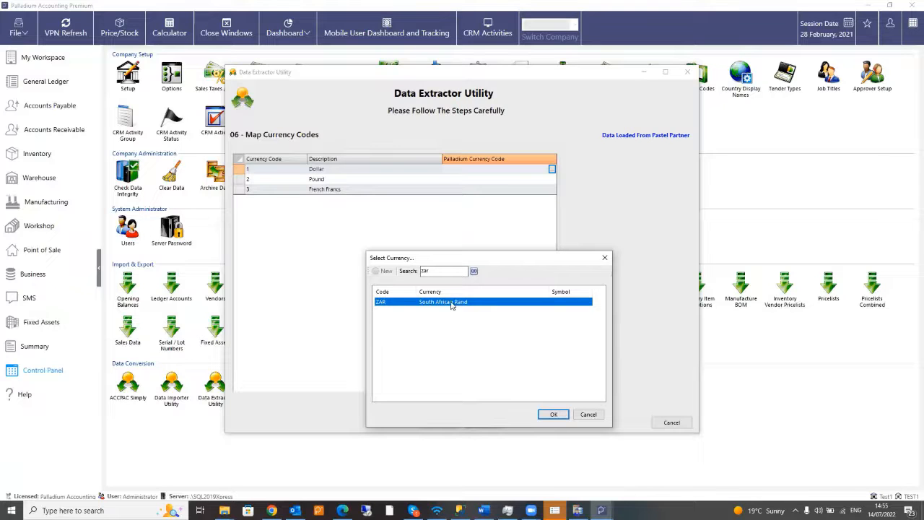
double_click(442, 273)
text(doll)
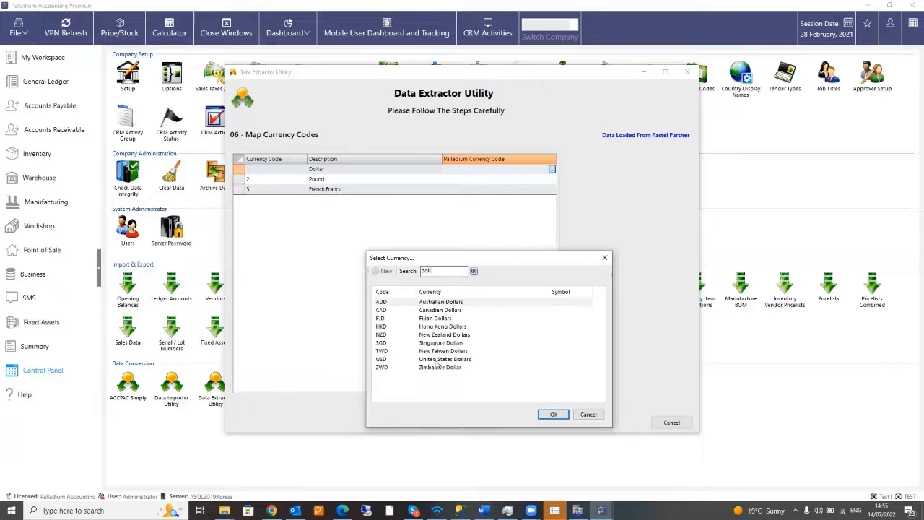
double_click(426, 359)
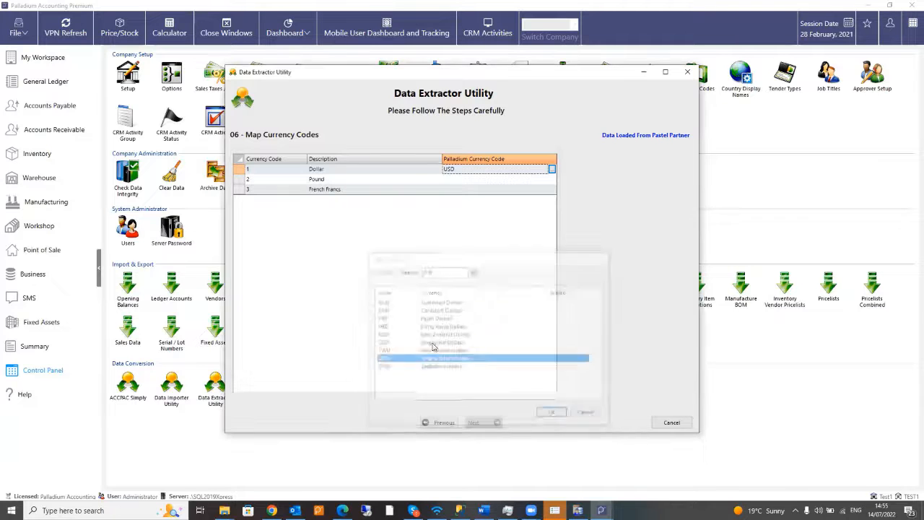
- Map Pound to GBP, British Pounds
click(551, 181)
click(552, 180)
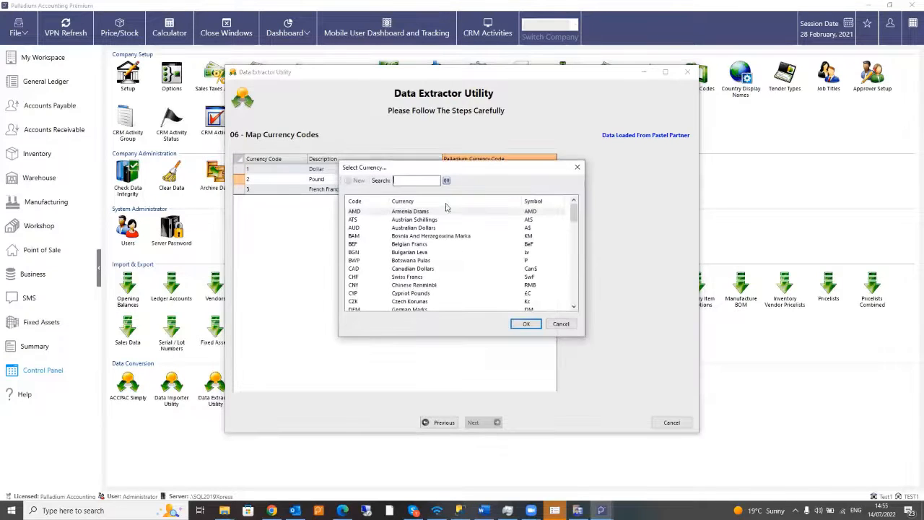
text(poun)
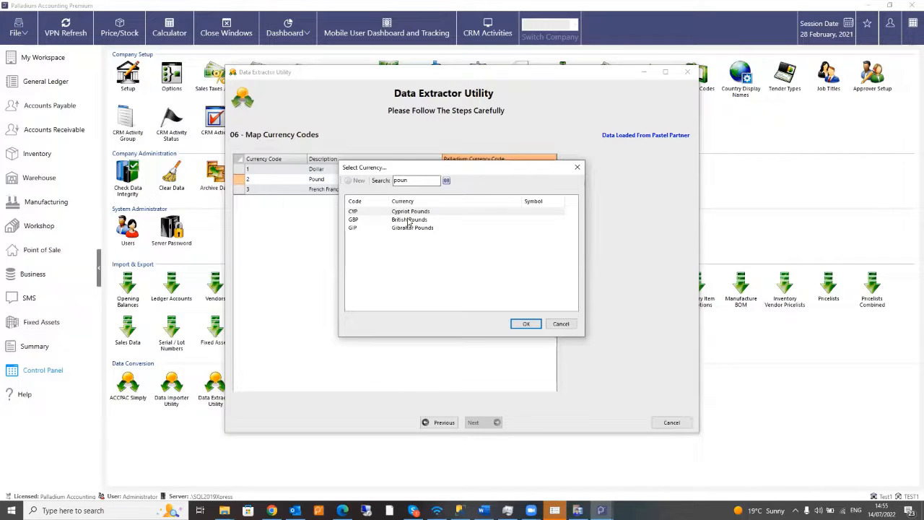
click(409, 220)
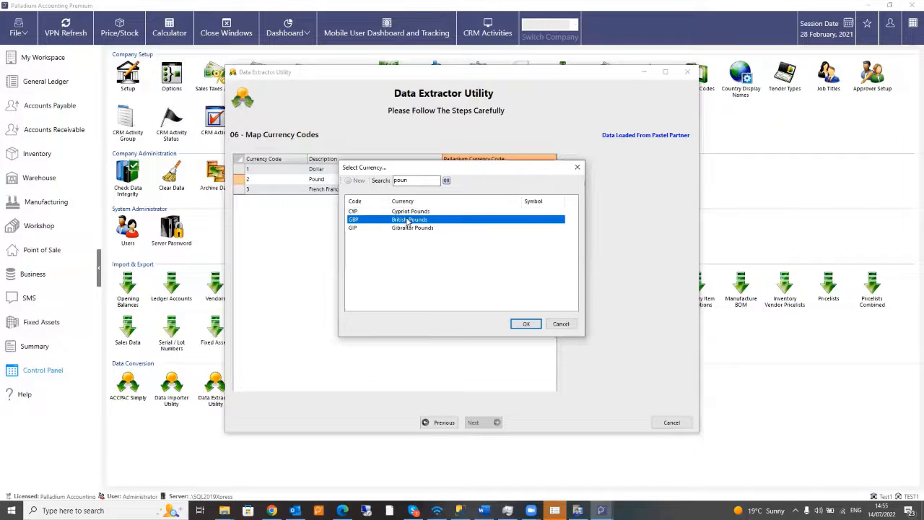
double_click(408, 220)
- Map French Francs to FRF and continue to Projects / Job Costing
click(462, 190)
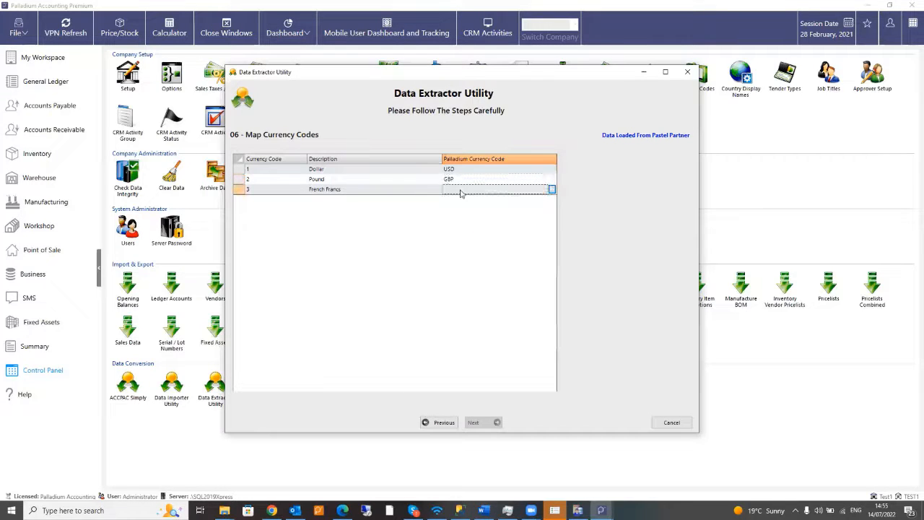
click(552, 189)
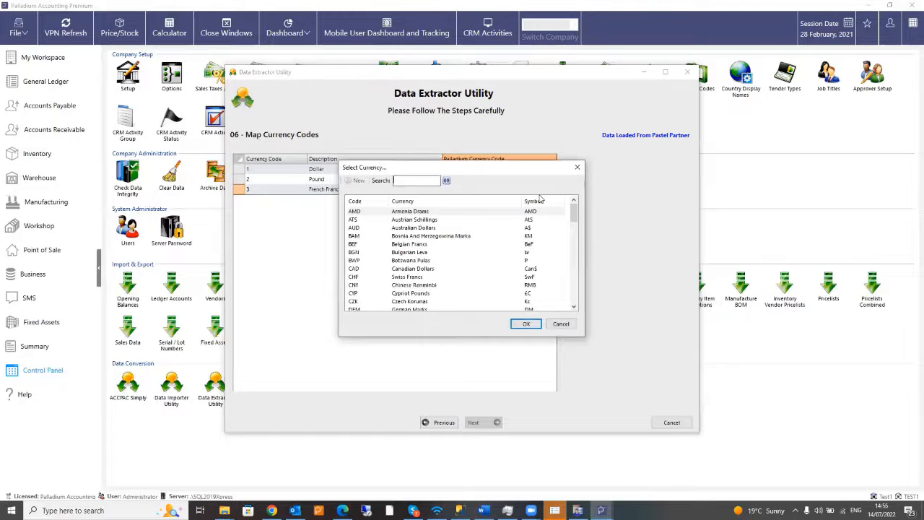
text(fre)
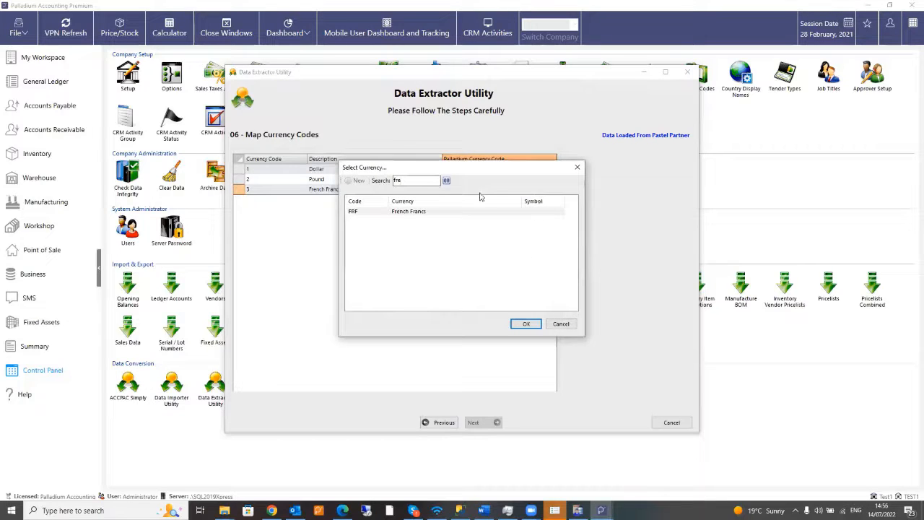
double_click(426, 211)
click(483, 426)
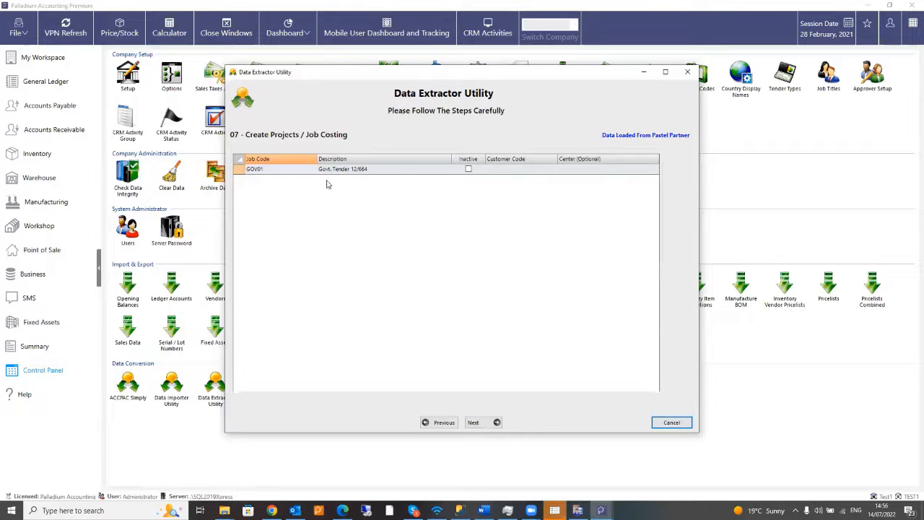
- Leave job GOV01 without a profit center after finding the list empty, and accept the incomplete-mapping prompt
click(591, 170)
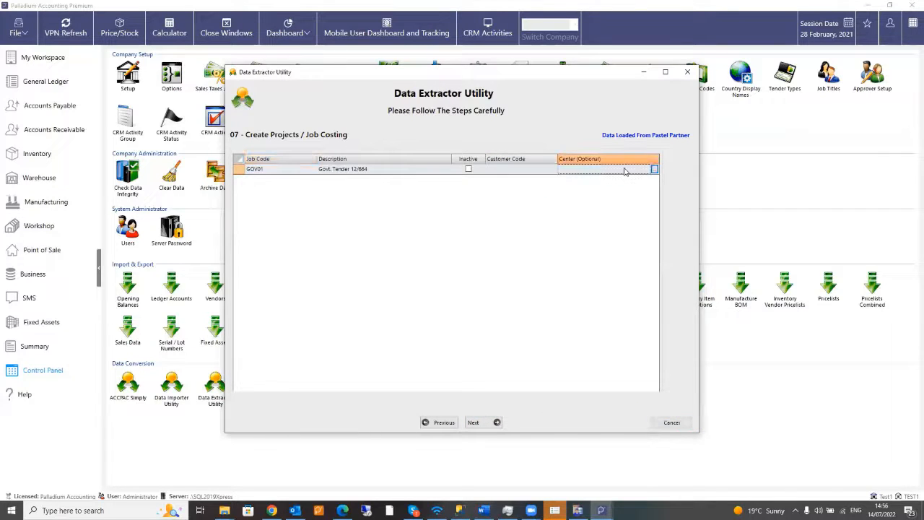
click(654, 169)
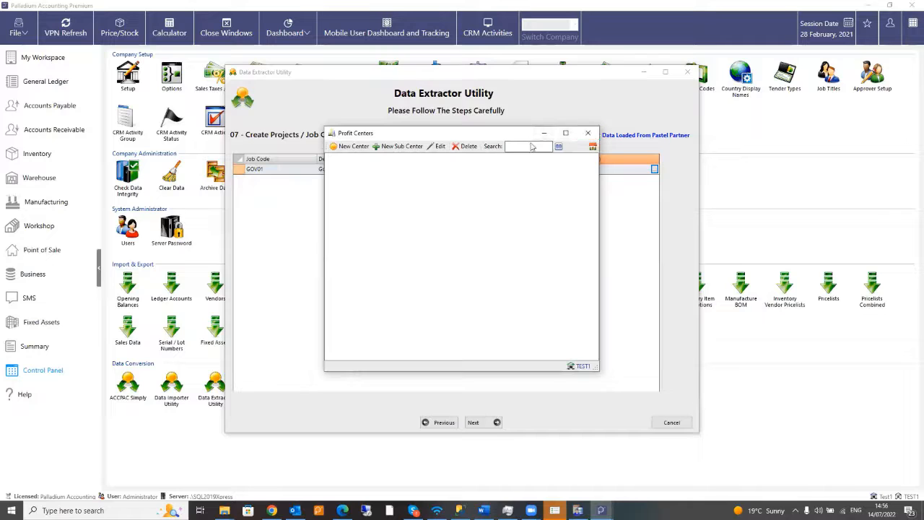
drag(530, 135, 589, 190)
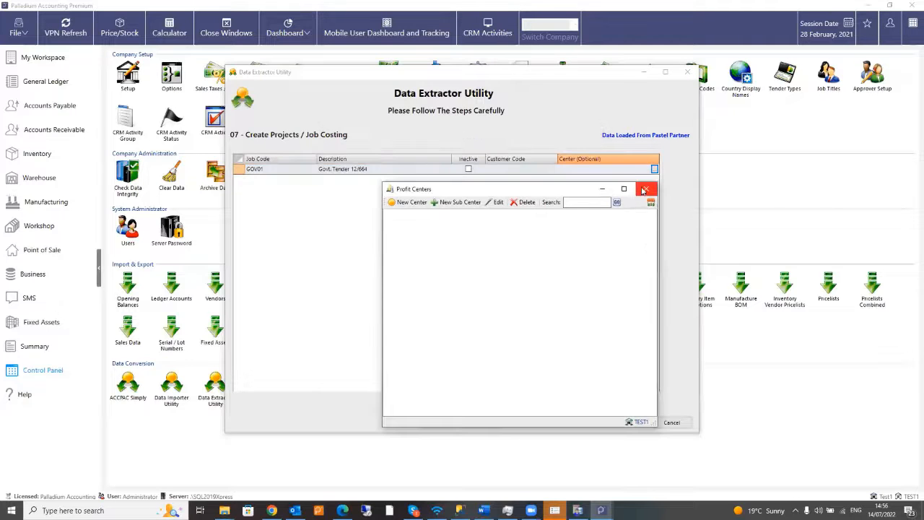
click(644, 190)
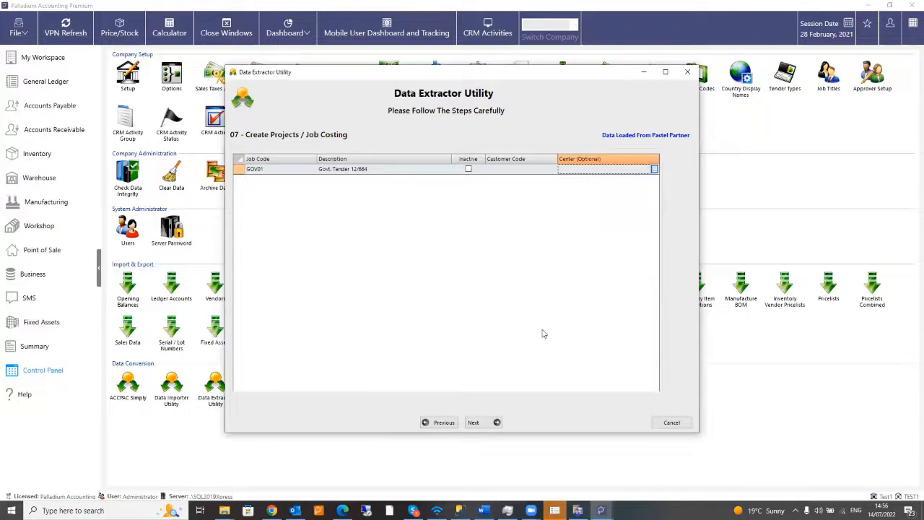
click(486, 424)
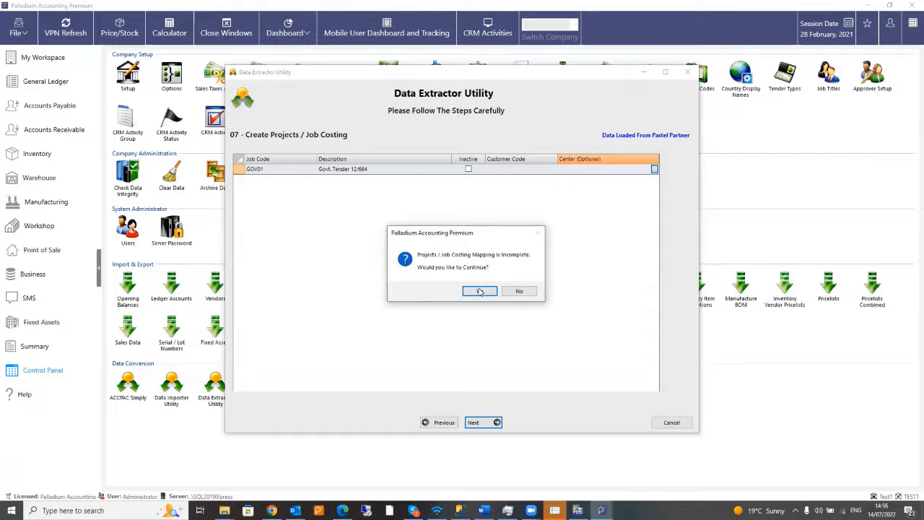
click(479, 291)
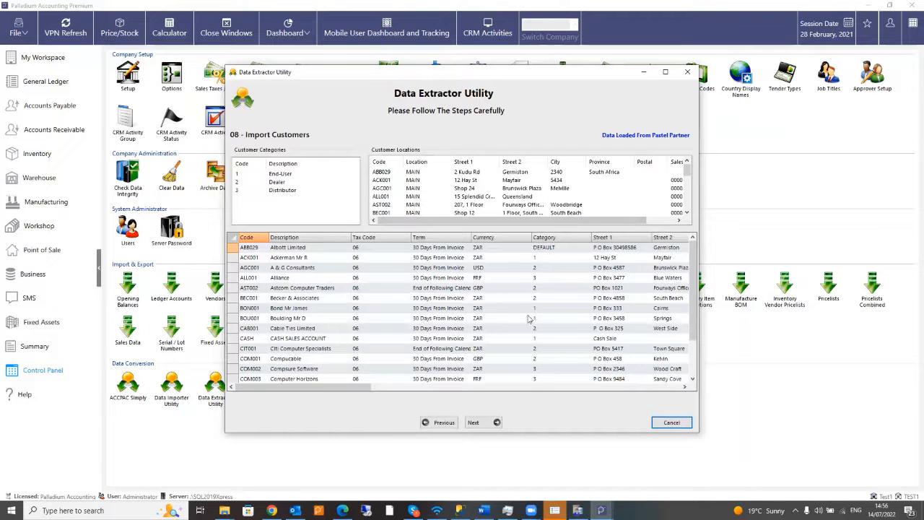
- Review the customer grids, including ABB029's payment term, then accept customers and vendors as imported
drag(603, 221, 514, 228)
drag(343, 388, 307, 393)
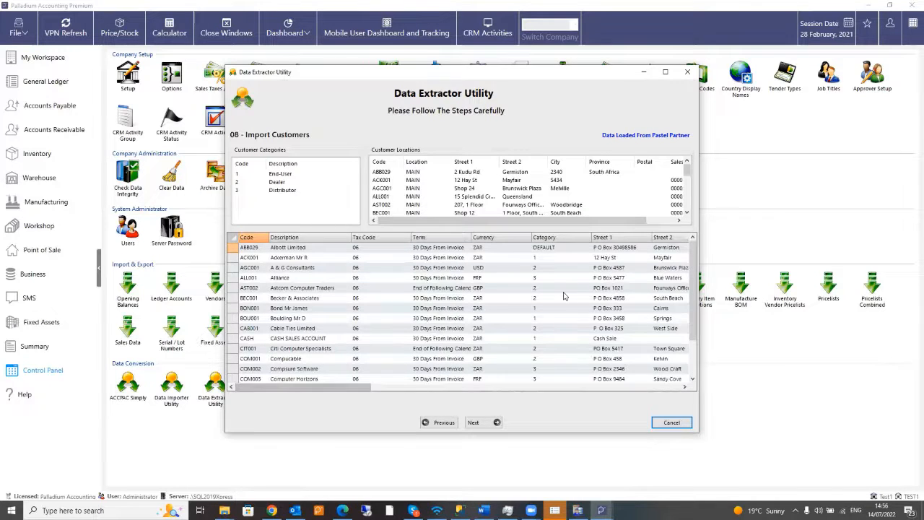
drag(690, 267, 502, 247)
click(426, 249)
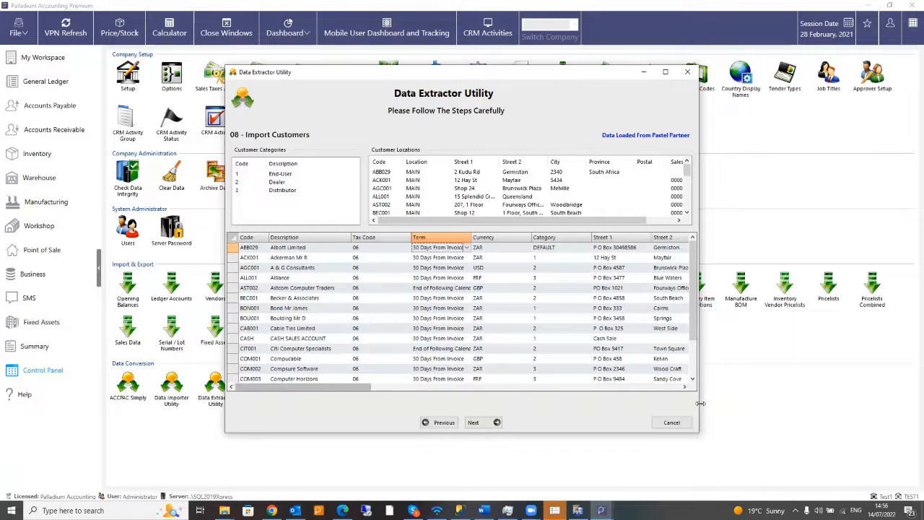
click(482, 423)
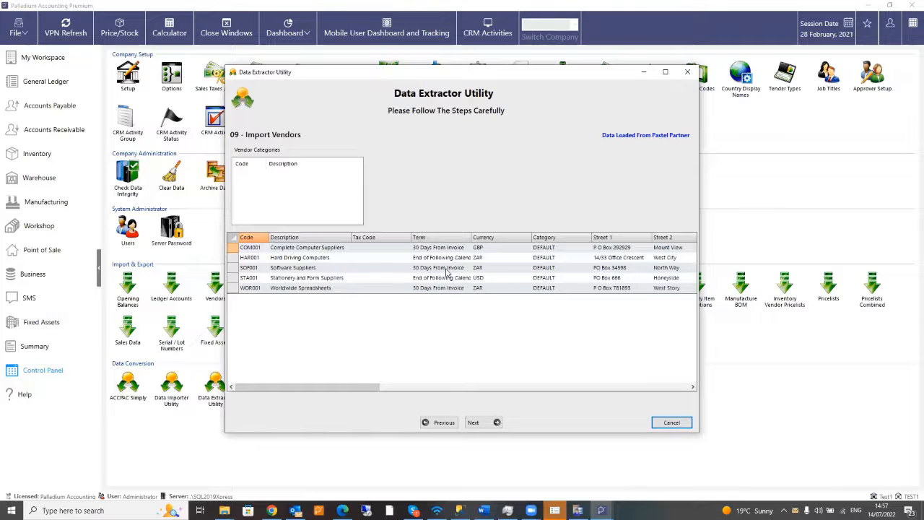
click(482, 423)
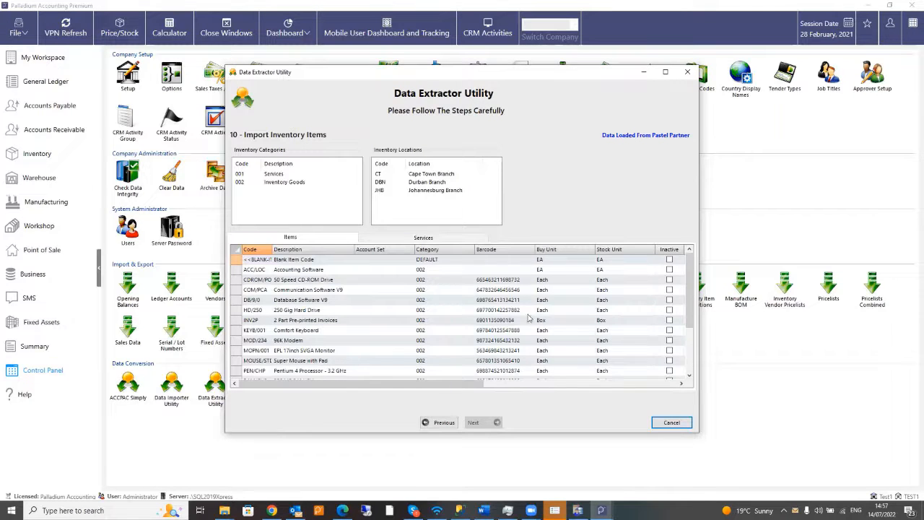
- Assign account set SV_001 to Blank Service Code, Consulting - On Site and Group Training
drag(448, 387, 415, 388)
click(431, 240)
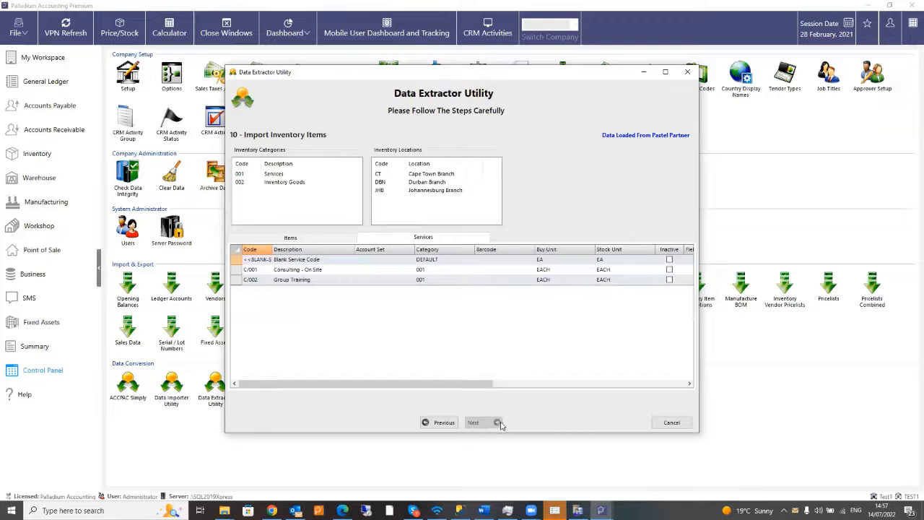
click(387, 262)
click(411, 261)
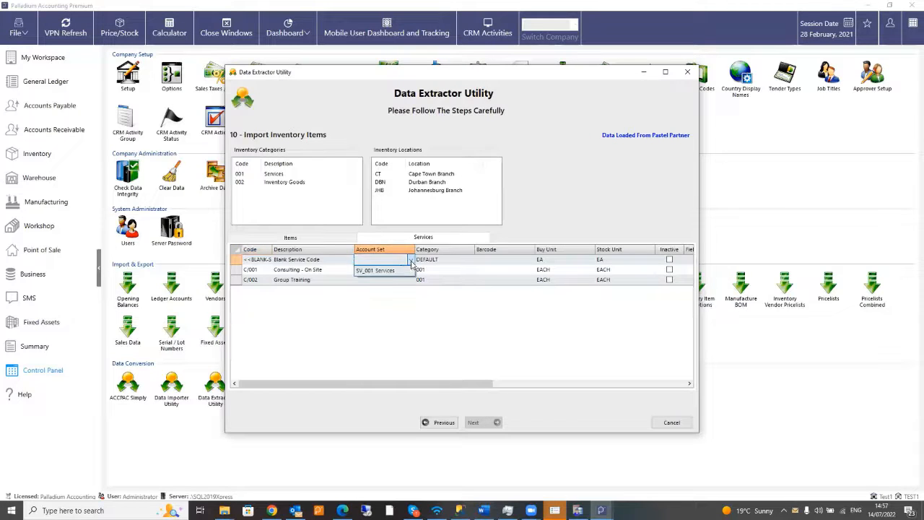
click(395, 272)
click(409, 269)
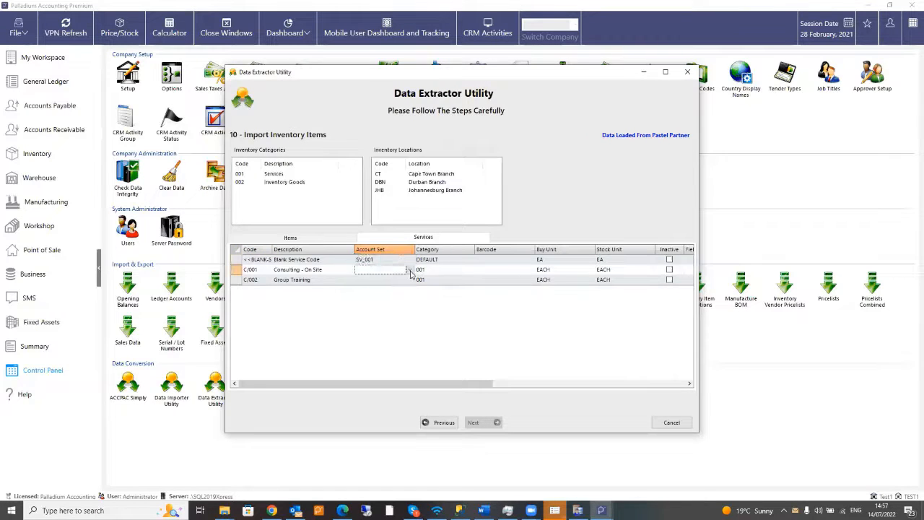
click(410, 269)
click(401, 286)
click(399, 281)
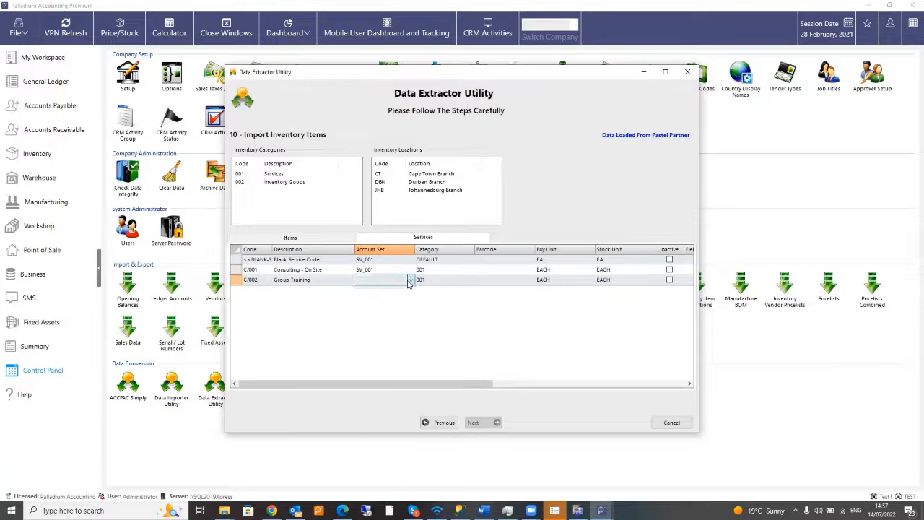
click(409, 279)
click(394, 289)
- Give the inventory goods from Blank Item Code through Super Mouse with Pad account set IV_002
click(319, 237)
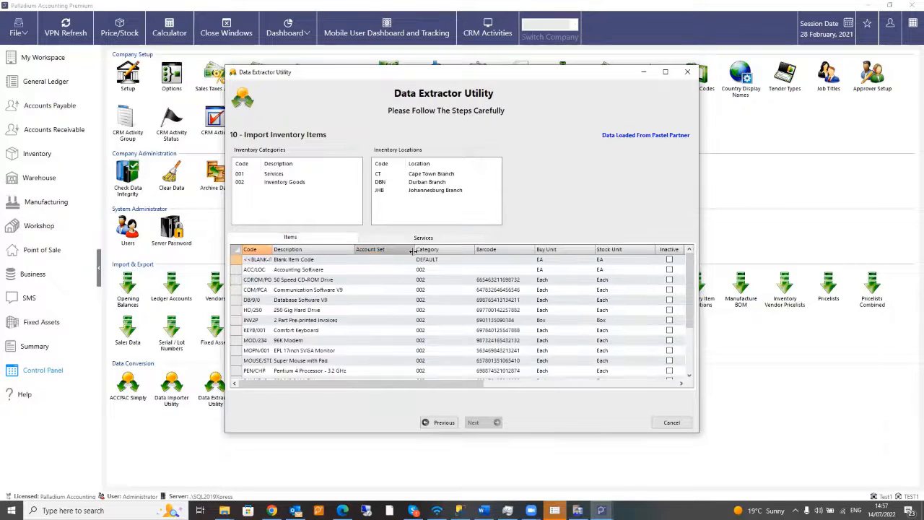
click(413, 262)
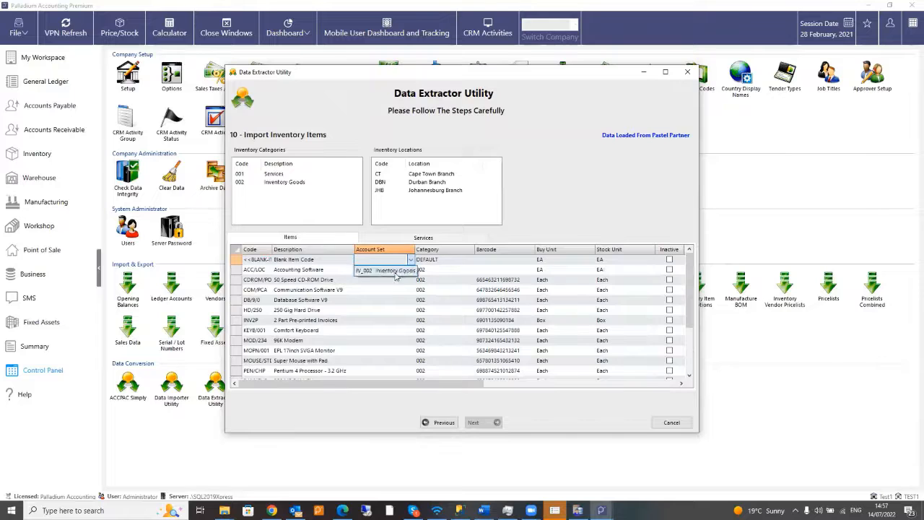
click(392, 270)
click(406, 269)
click(396, 278)
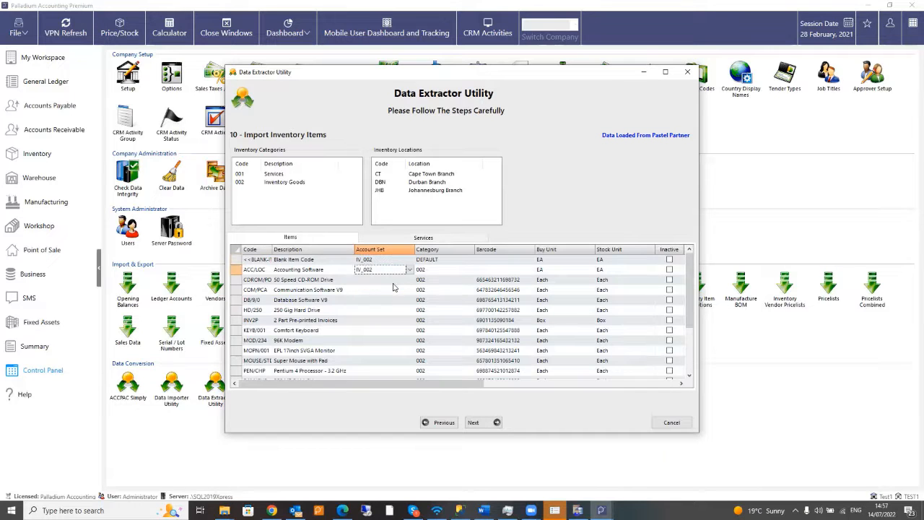
click(408, 280)
click(392, 289)
click(392, 290)
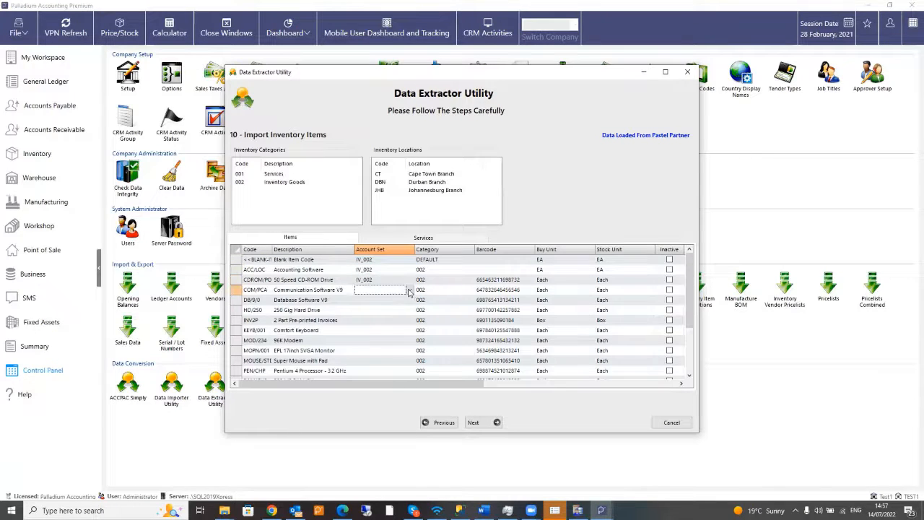
click(408, 290)
click(395, 310)
click(402, 300)
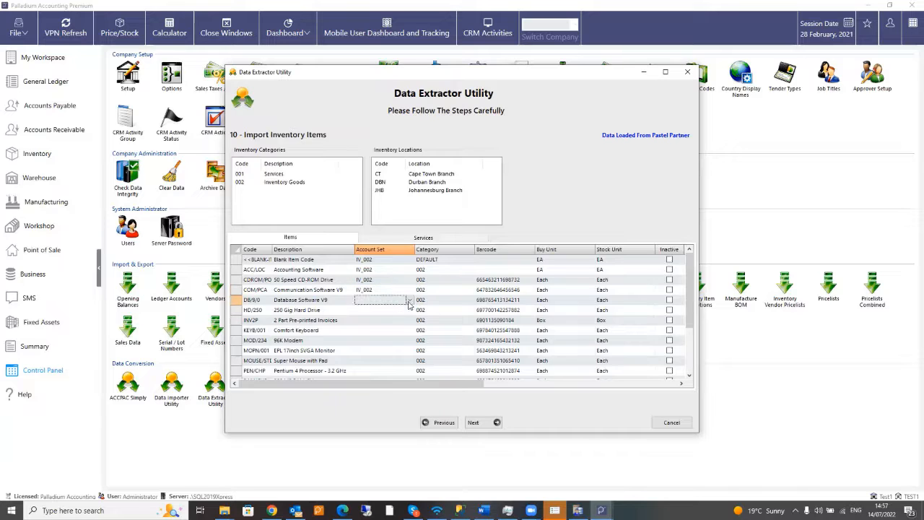
click(409, 300)
click(401, 311)
click(401, 311)
click(410, 311)
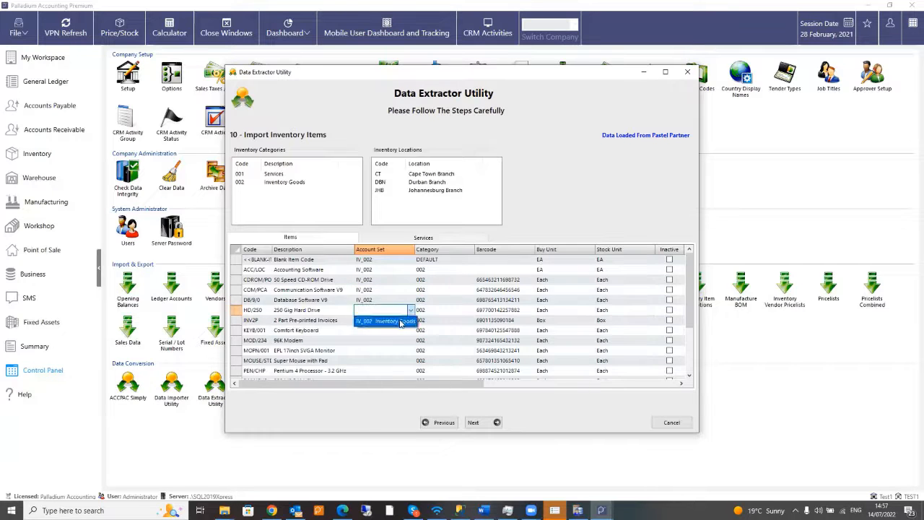
click(402, 322)
click(402, 322)
click(409, 321)
click(396, 332)
click(395, 330)
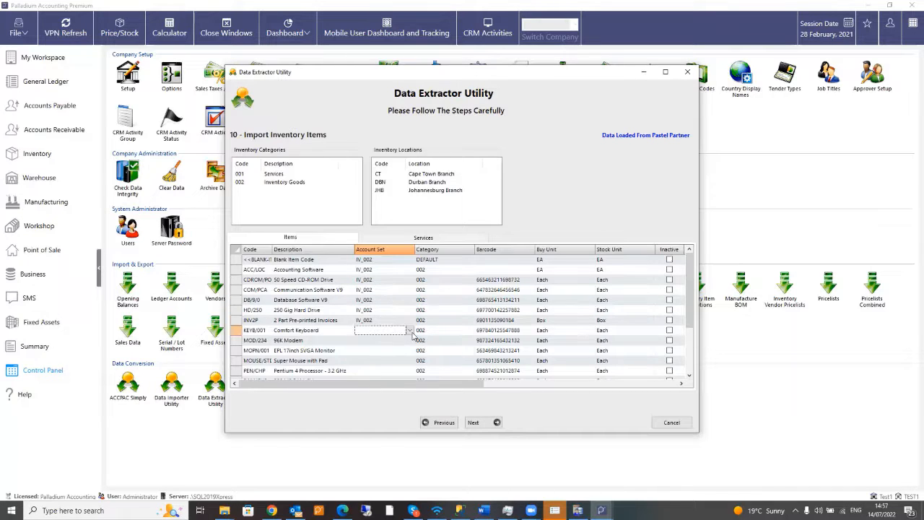
click(409, 330)
click(394, 342)
click(412, 342)
click(409, 341)
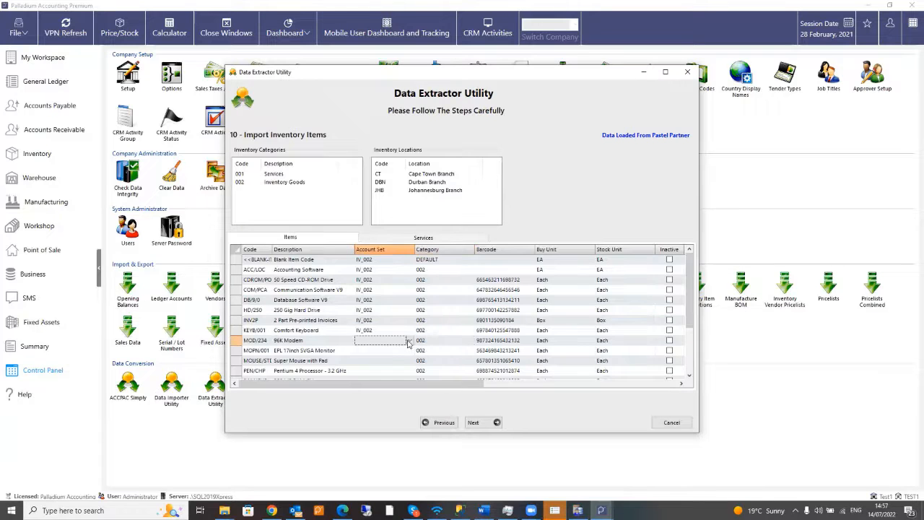
click(408, 350)
click(407, 352)
click(408, 351)
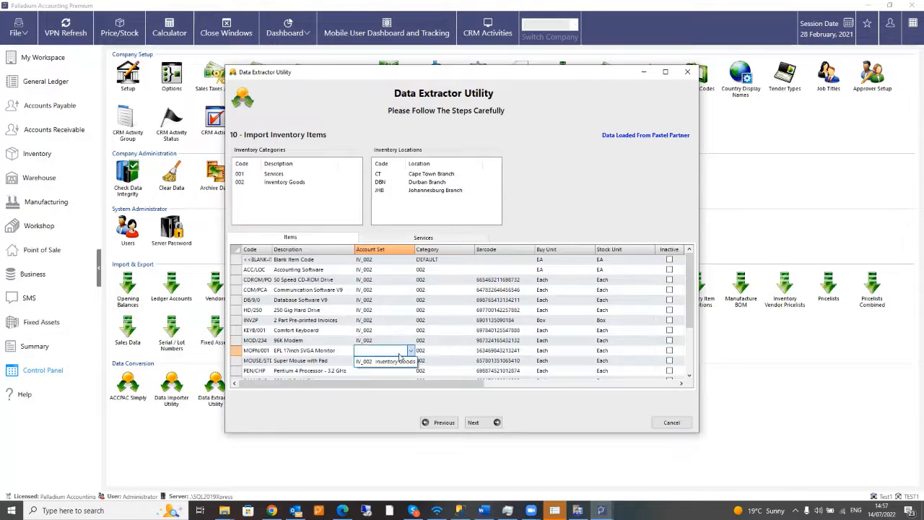
click(393, 360)
click(397, 361)
click(410, 361)
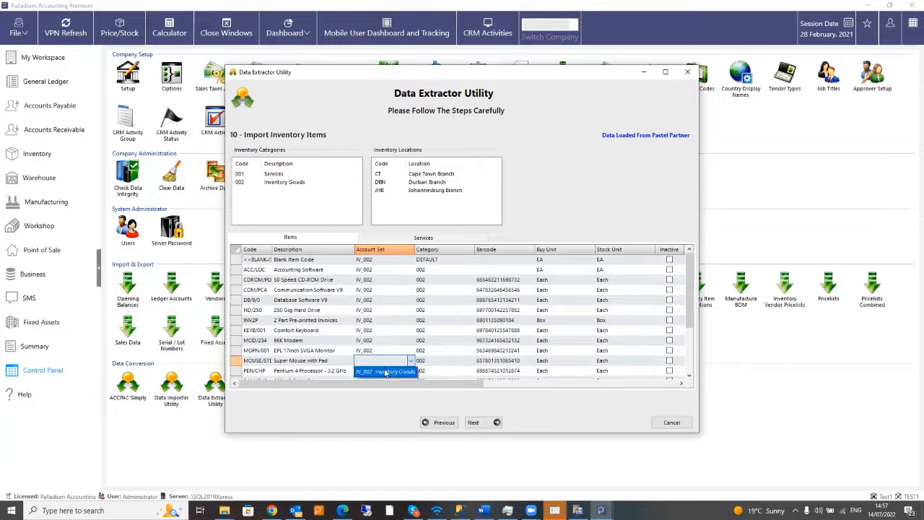
click(392, 370)
- Give the remaining items, PEN/CHP through WP/LOC, account set IV_002 and continue to sales persons
scroll(381, 333, down, 2)
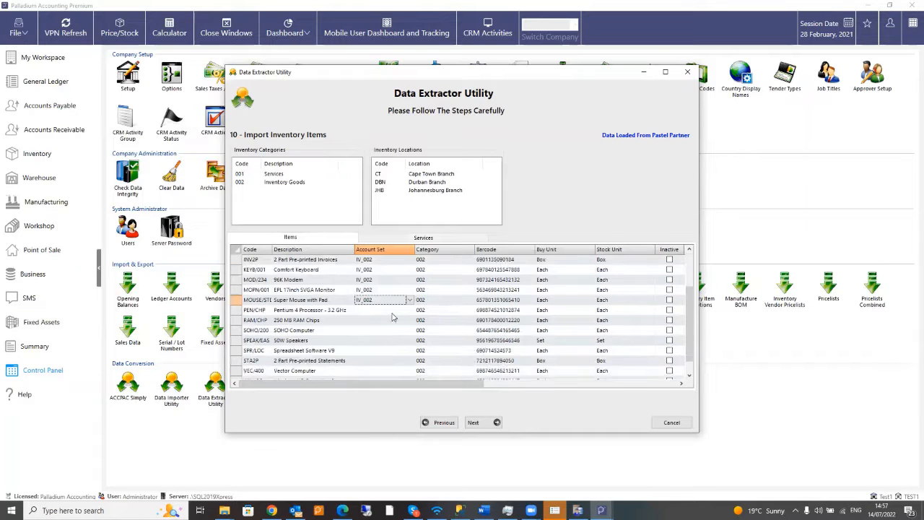
click(395, 312)
click(411, 310)
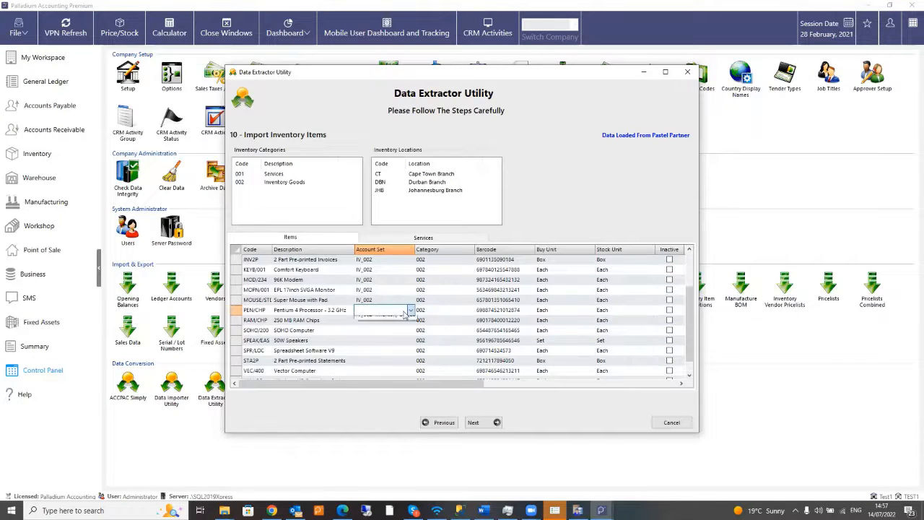
click(388, 322)
click(411, 321)
click(411, 321)
click(394, 332)
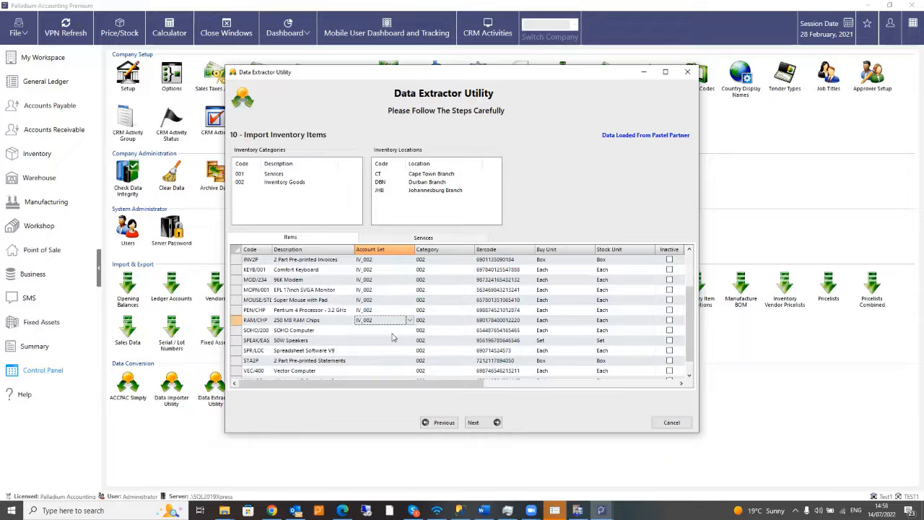
click(411, 330)
click(410, 332)
click(398, 341)
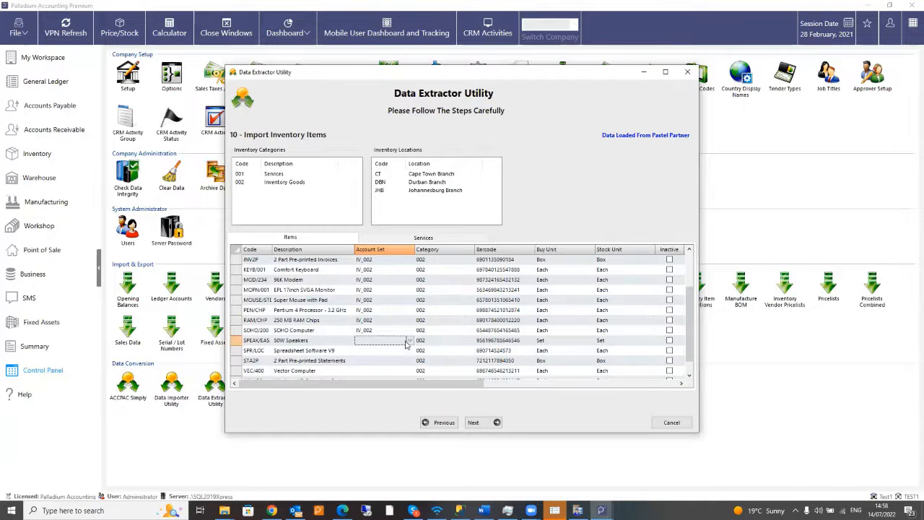
click(408, 341)
click(399, 351)
click(409, 351)
click(397, 362)
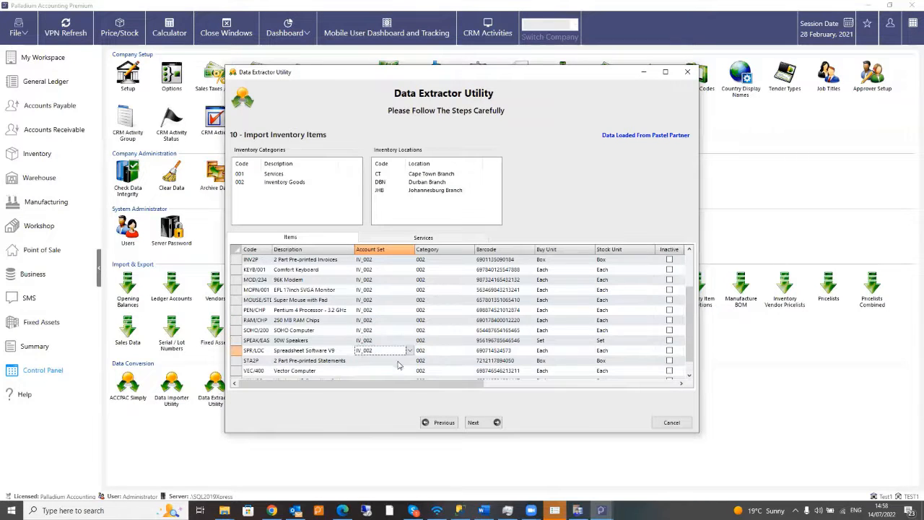
click(410, 361)
click(410, 361)
click(401, 371)
scroll(406, 332, down, 1)
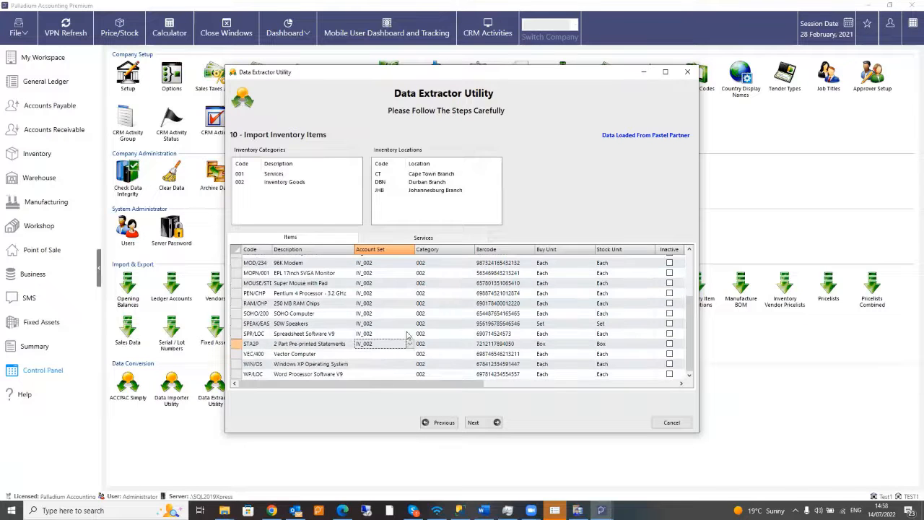
click(409, 353)
click(408, 353)
click(397, 363)
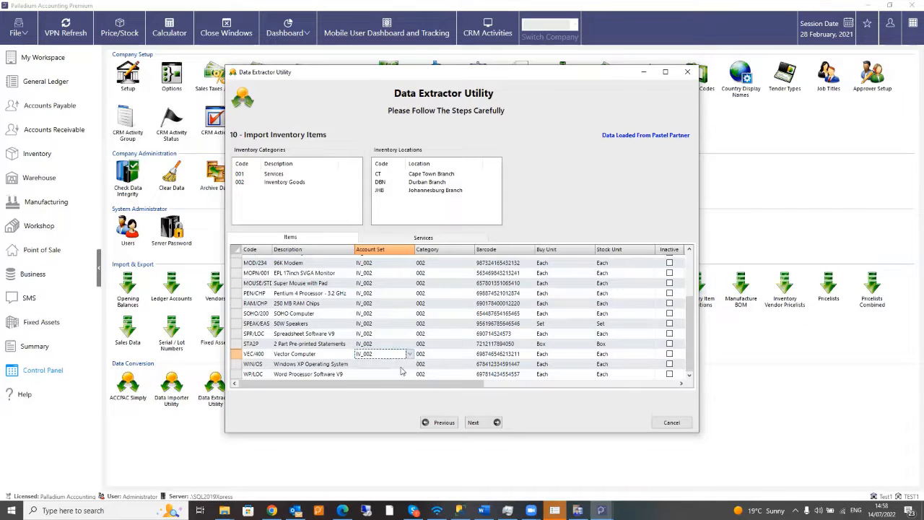
click(398, 364)
click(409, 364)
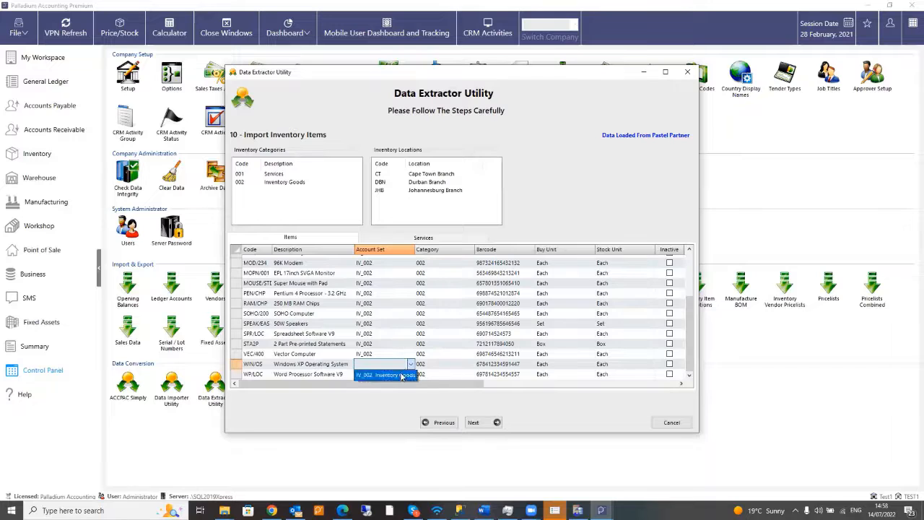
click(396, 374)
click(397, 374)
click(409, 373)
click(396, 384)
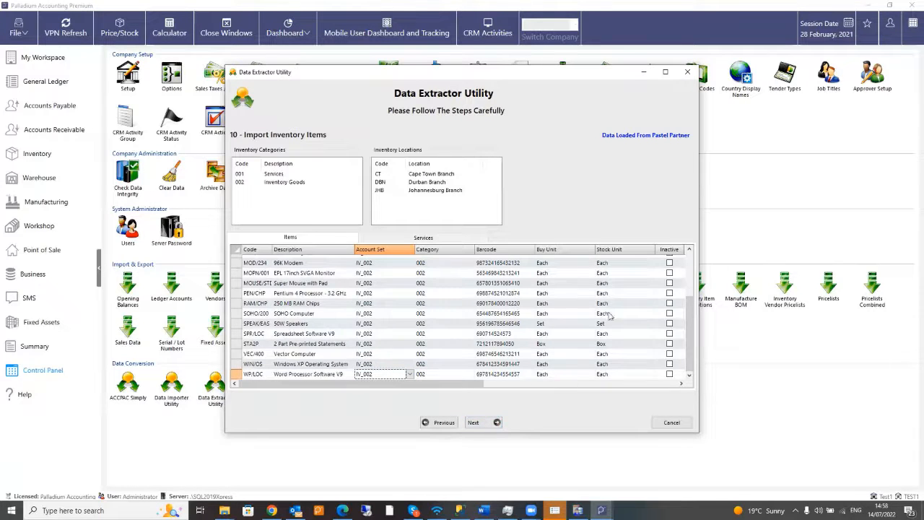
click(481, 424)
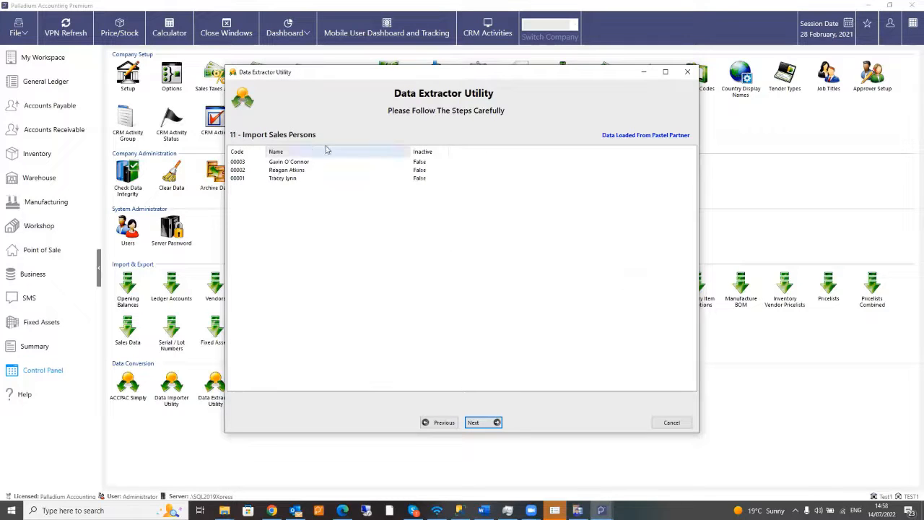
- Accept the three sales persons and move on to Import Masterfiles
click(482, 423)
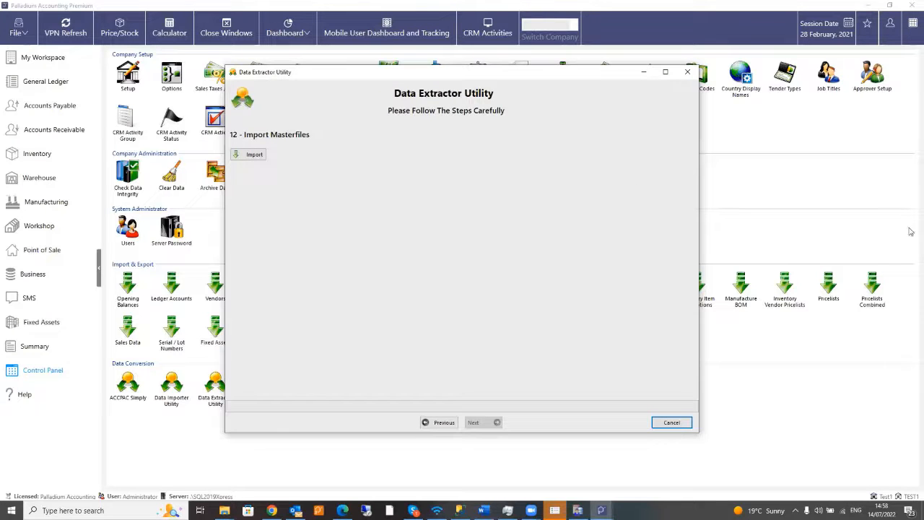
- Import the masterfiles (89 ledger accounts, 19 customers) and proceed to General Ledger Transactions
click(252, 158)
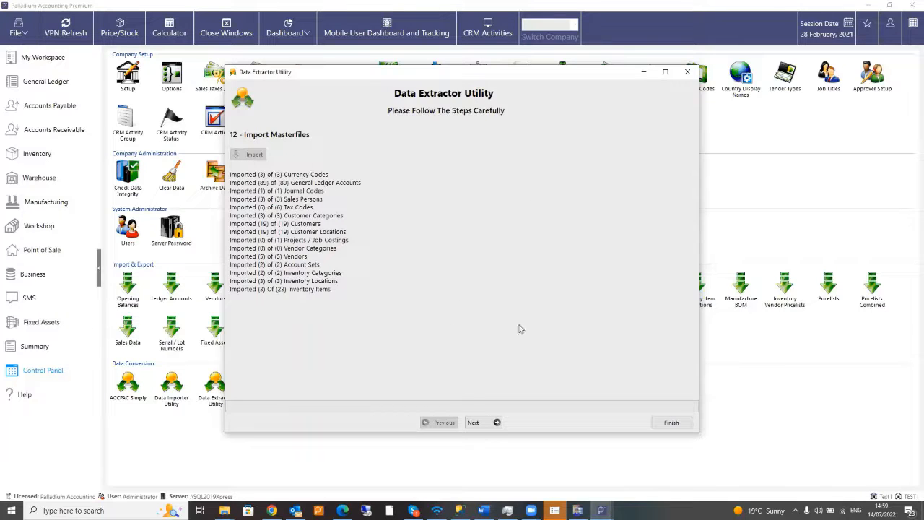
click(487, 423)
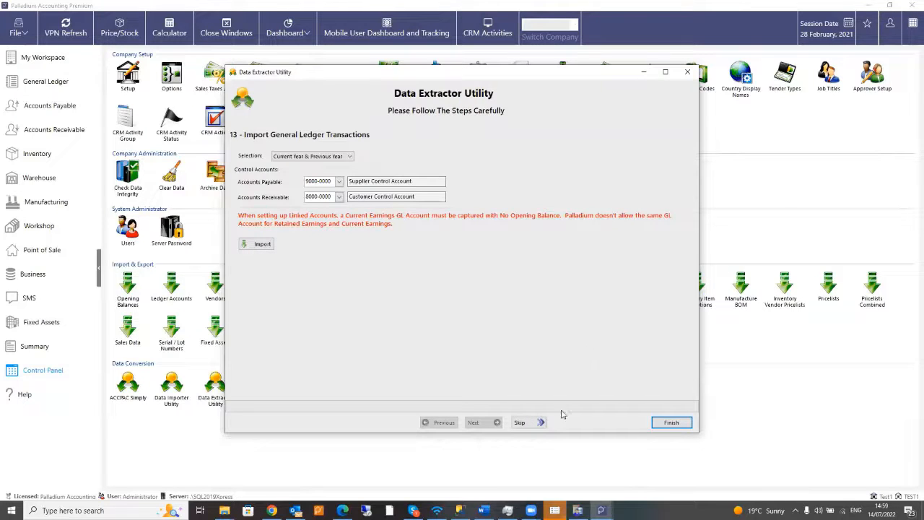
- Finish the Data Extractor and confirm removing its Utility Saved Data
click(671, 423)
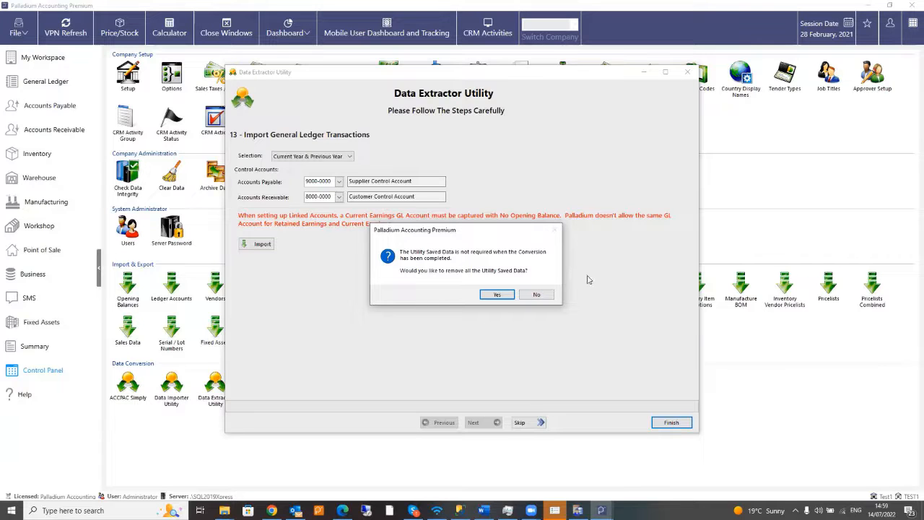
click(496, 295)
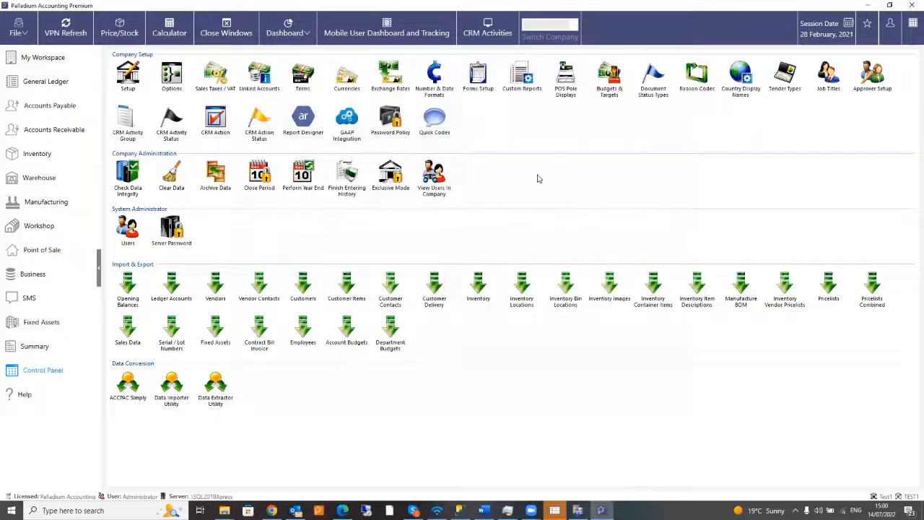
- Run Check Data Integrity, confirm all checks passed, and close the results
click(128, 178)
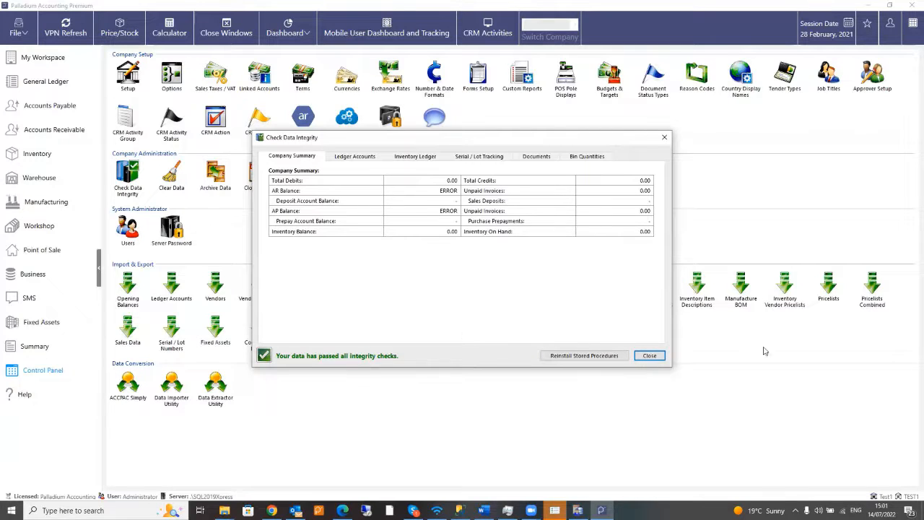
click(650, 355)
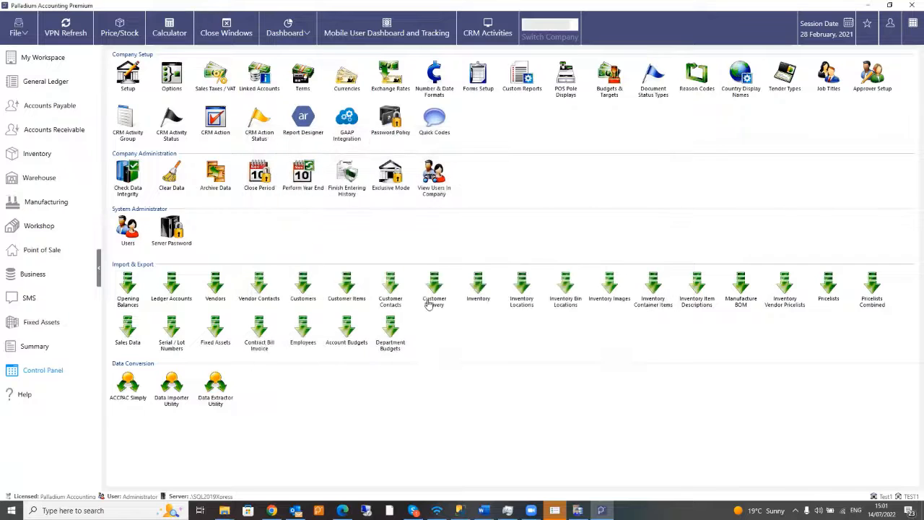
- Open the Accounts Receivable Customers list and browse the imported zero-balance customers
click(55, 136)
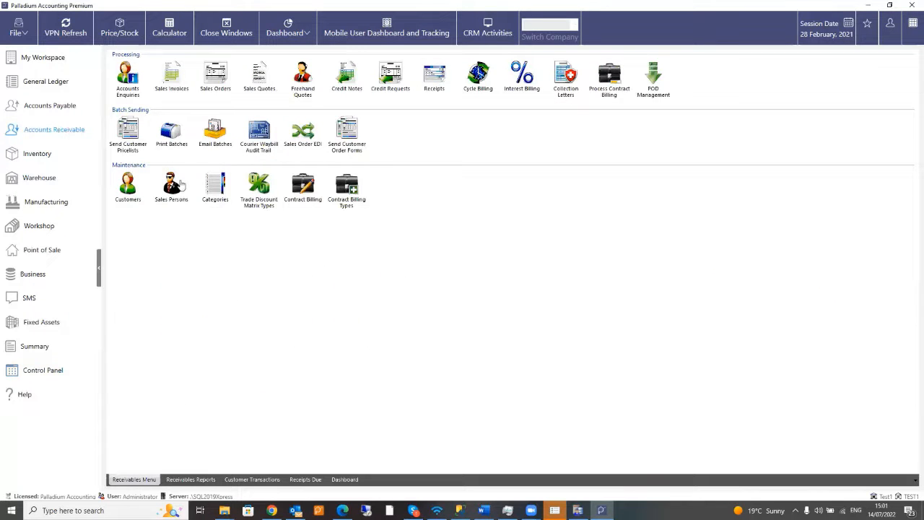
double_click(128, 186)
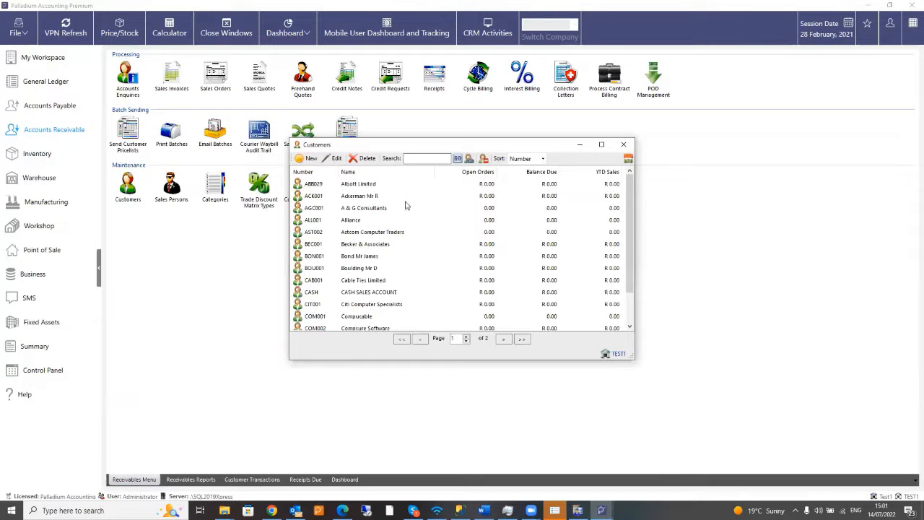
scroll(405, 217, down, 5)
scroll(409, 231, up, 5)
scroll(399, 265, down, 1)
scroll(444, 278, up, 1)
scroll(340, 234, down, 1)
scroll(366, 247, up, 1)
click(272, 110)
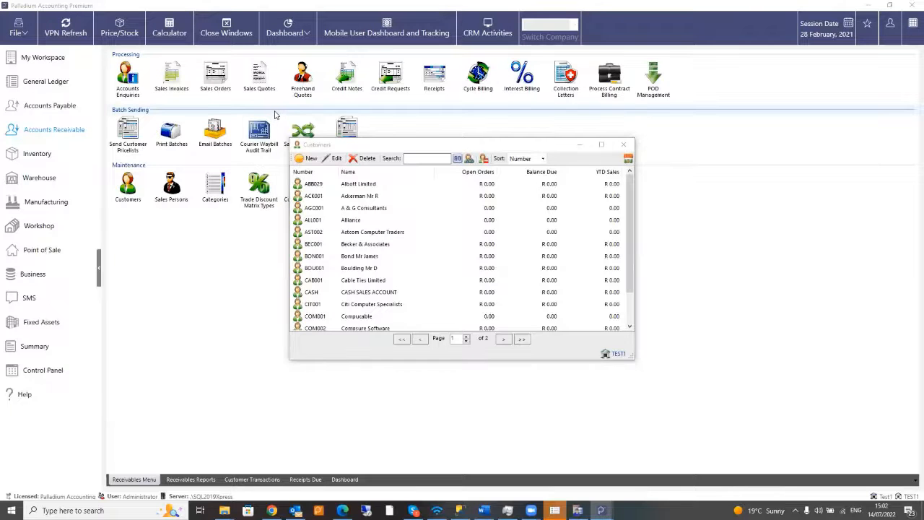